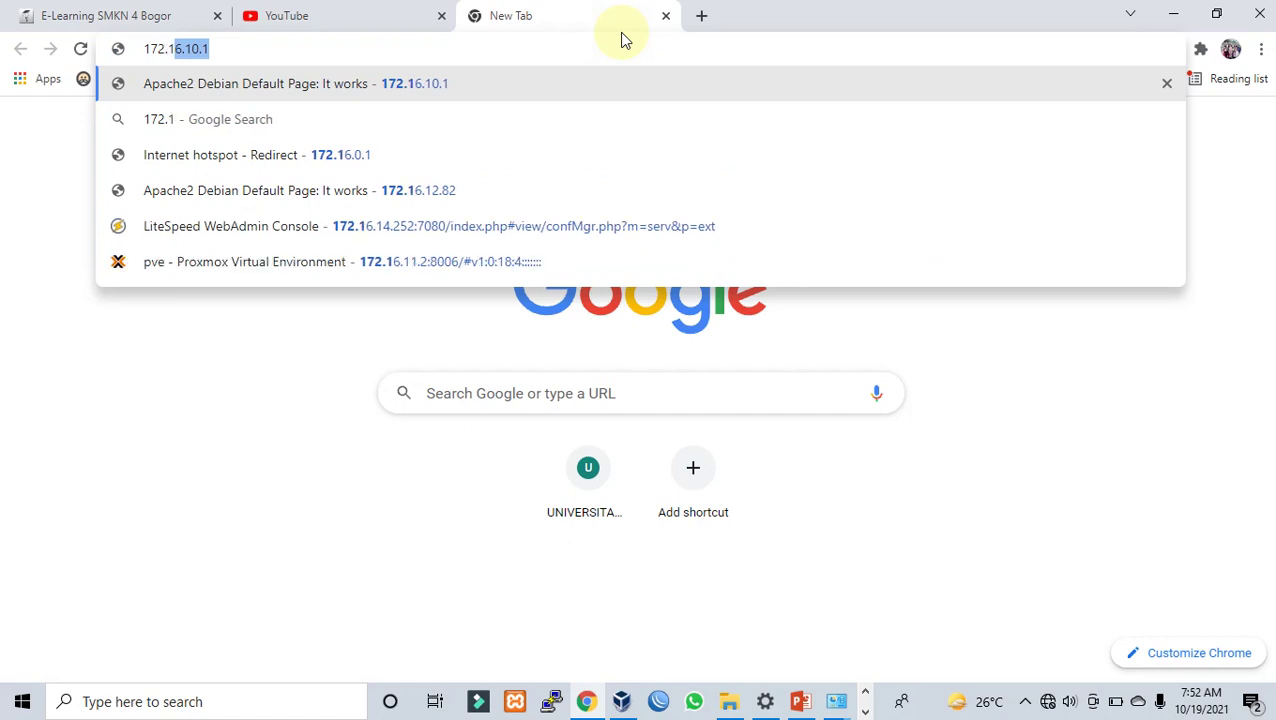
Step: Log in to the hotspot gateway with the student's username and password, then return to Command Prompt
{"action": "key", "text": "Return"}
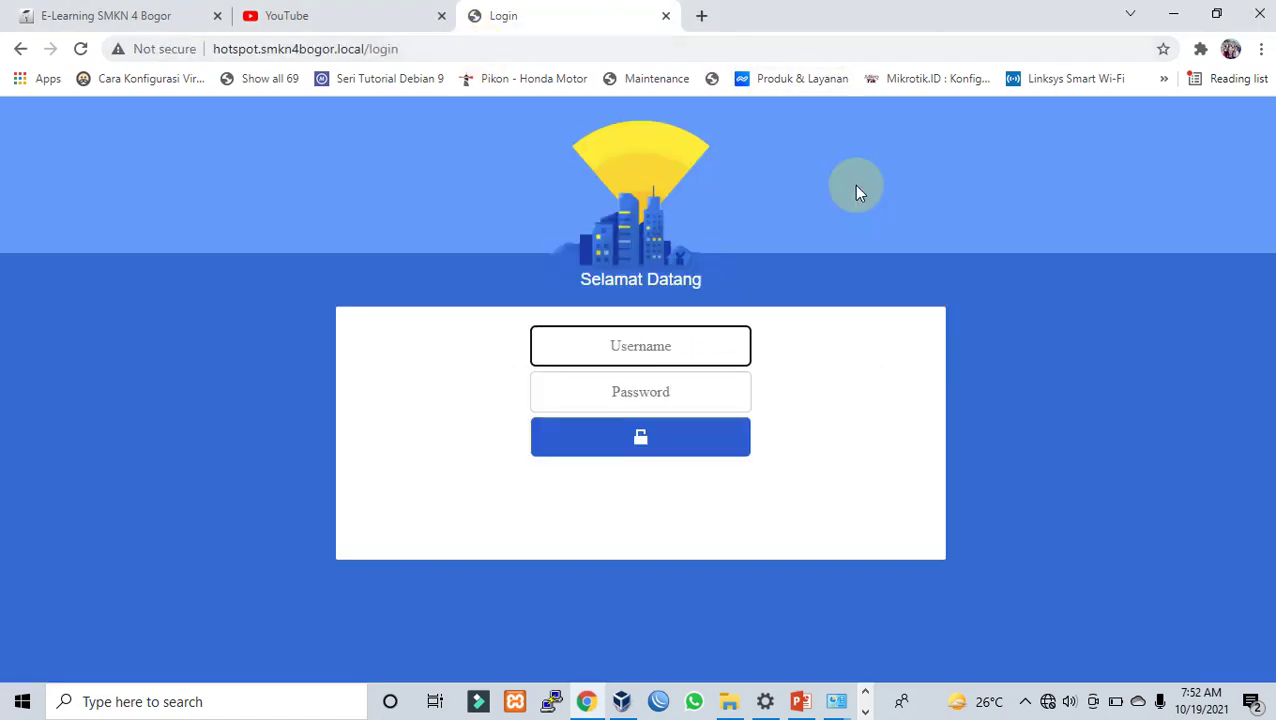
{"action": "left_click", "coordinate": [643, 347]}
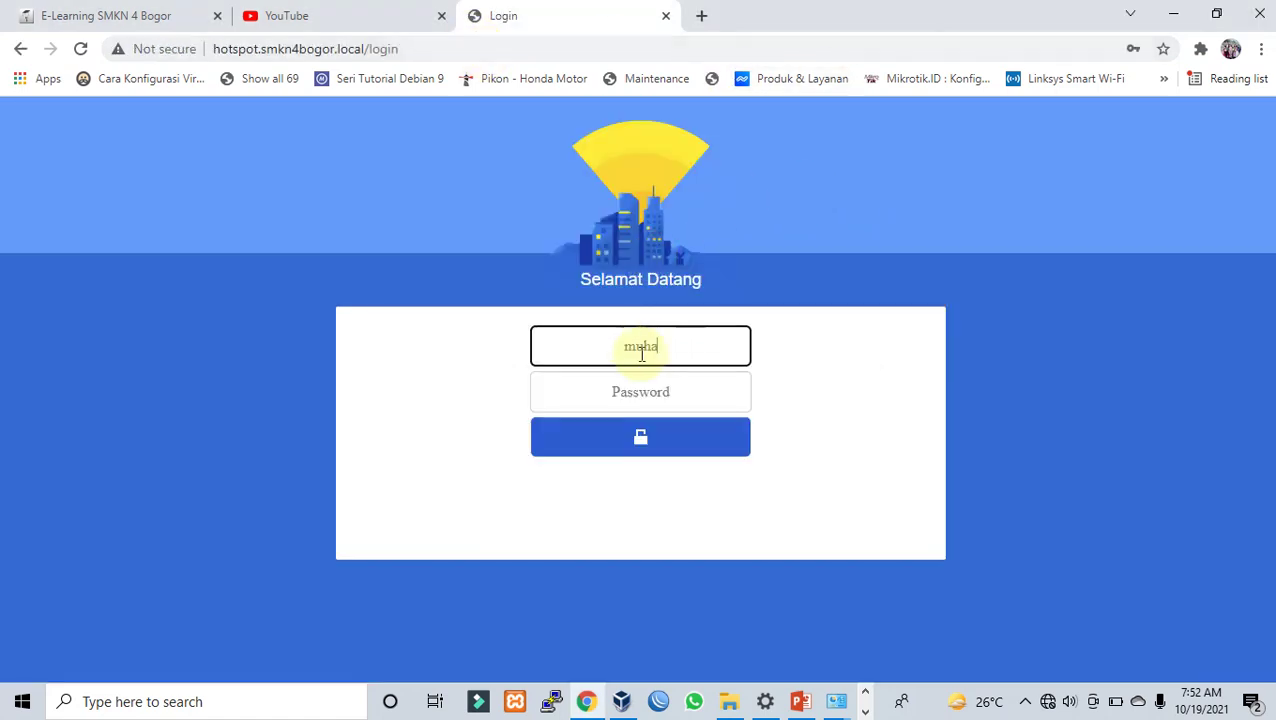
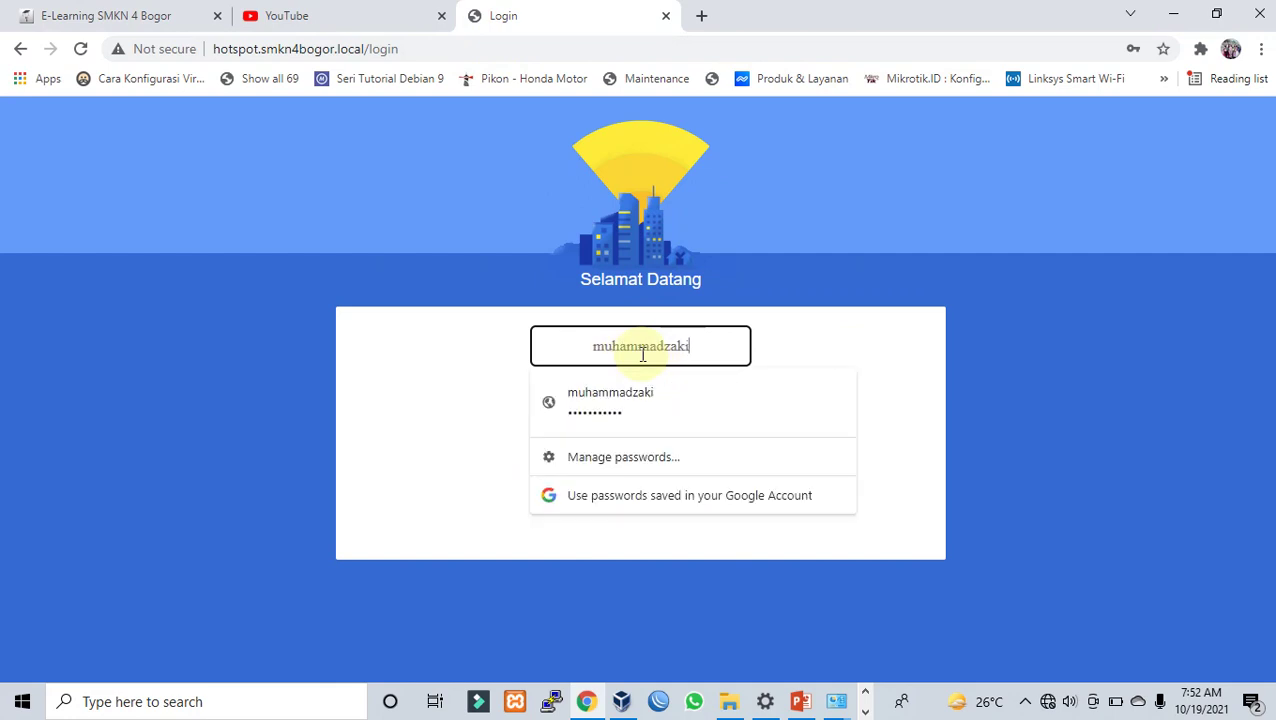
{"action": "key", "text": "Tab"}
{"action": "type", "text": "****"}
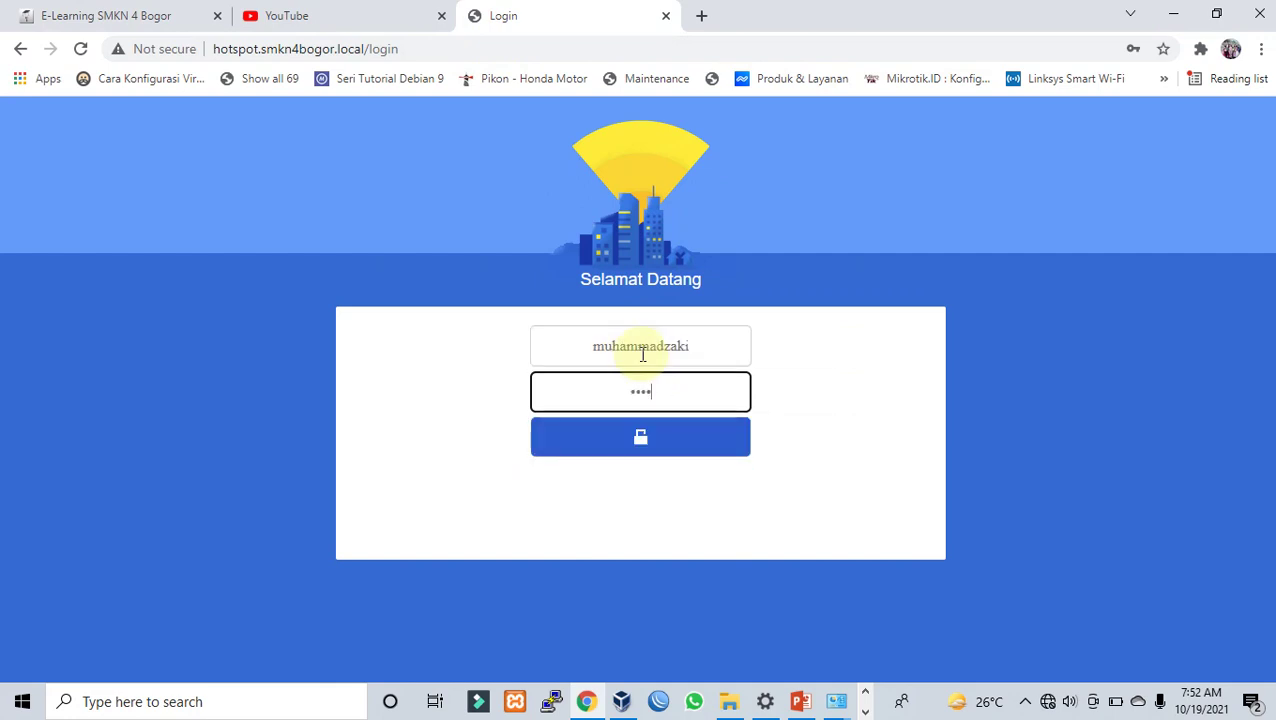
{"action": "type", "text": "*******"}
{"action": "key", "text": "Return"}
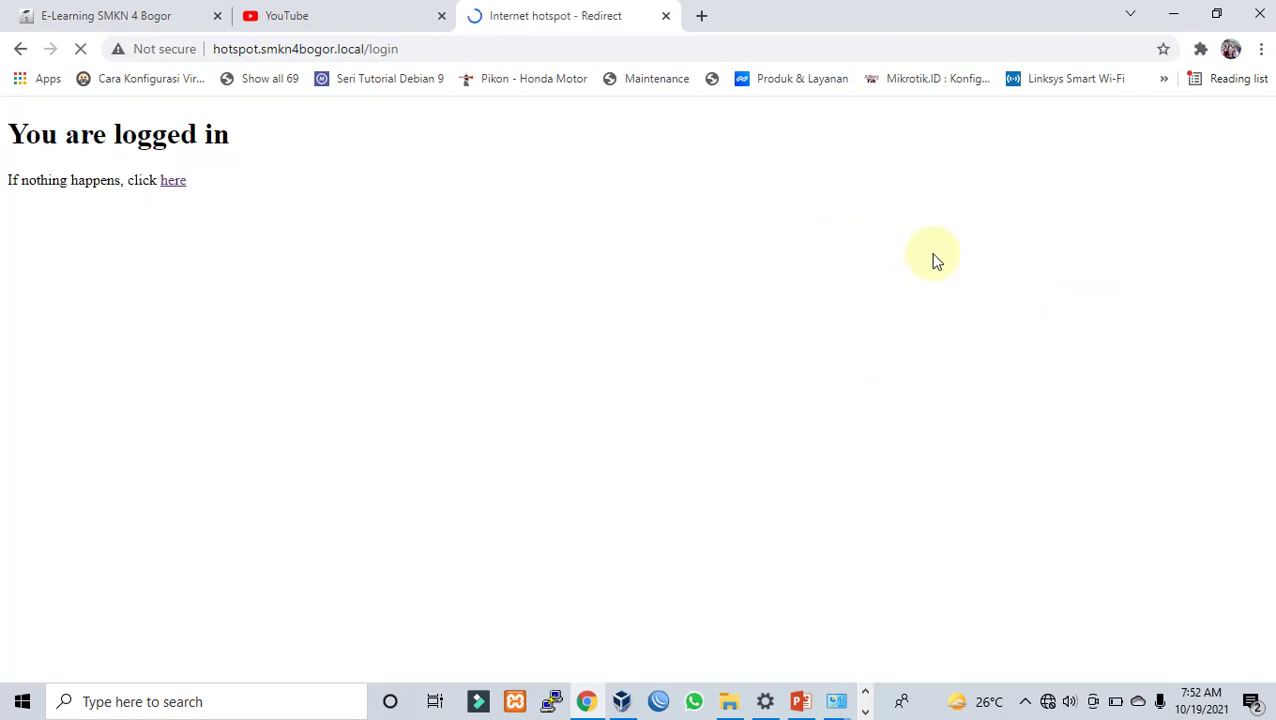
{"action": "left_click", "coordinate": [864, 711]}
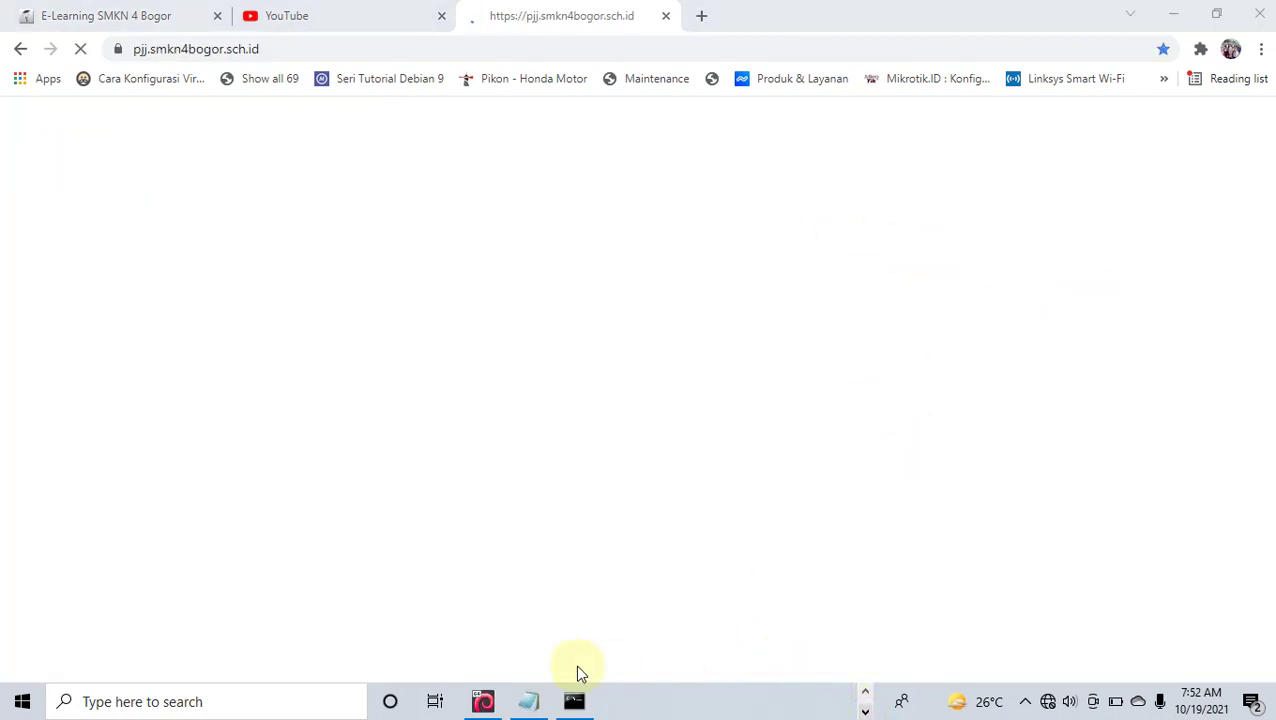
{"action": "left_click", "coordinate": [573, 701]}
Step: Ping google.com to confirm internet access, stop it, and minimize Command Prompt
{"action": "type", "text": "p"}
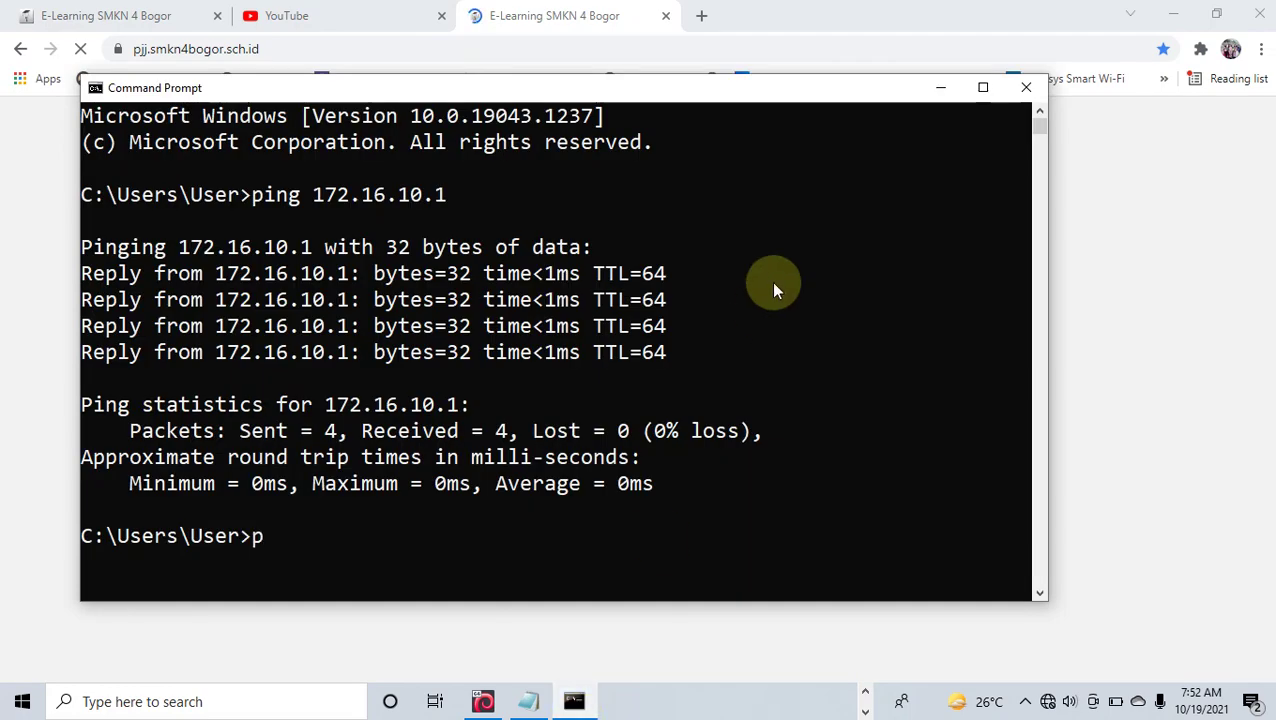
{"action": "type", "text": "ing google.com"}
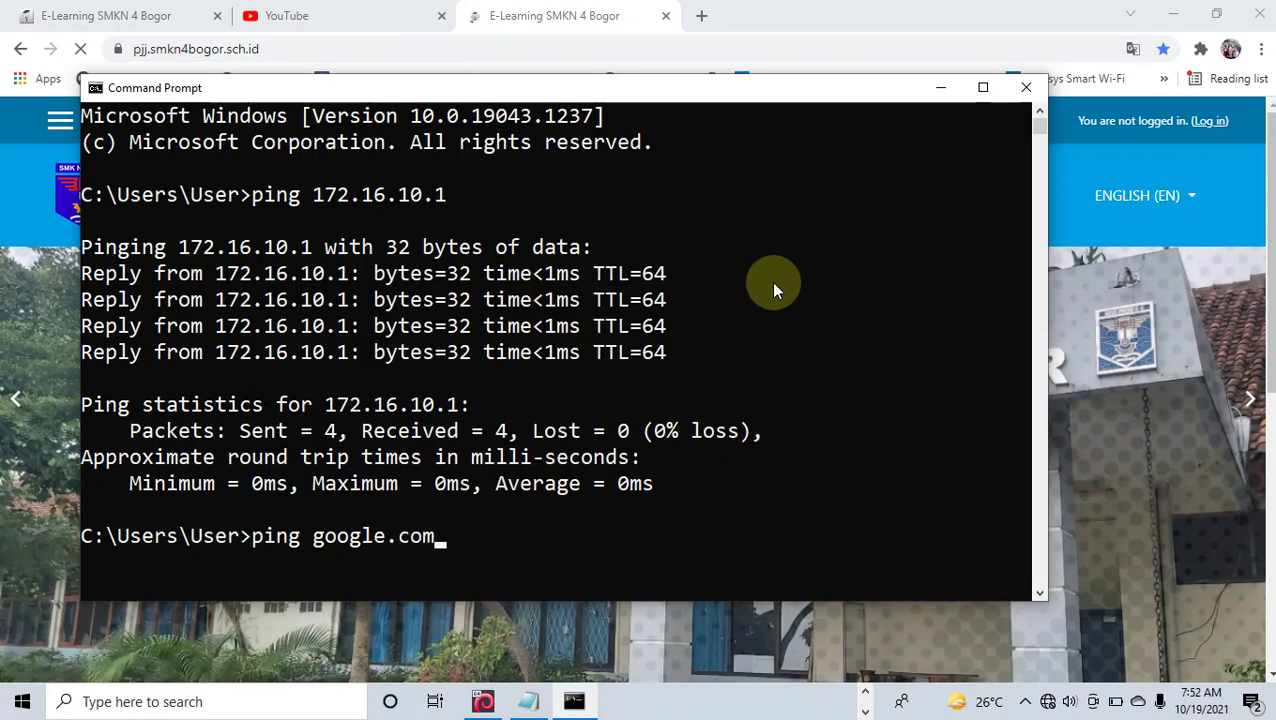
{"action": "key", "text": "Return"}
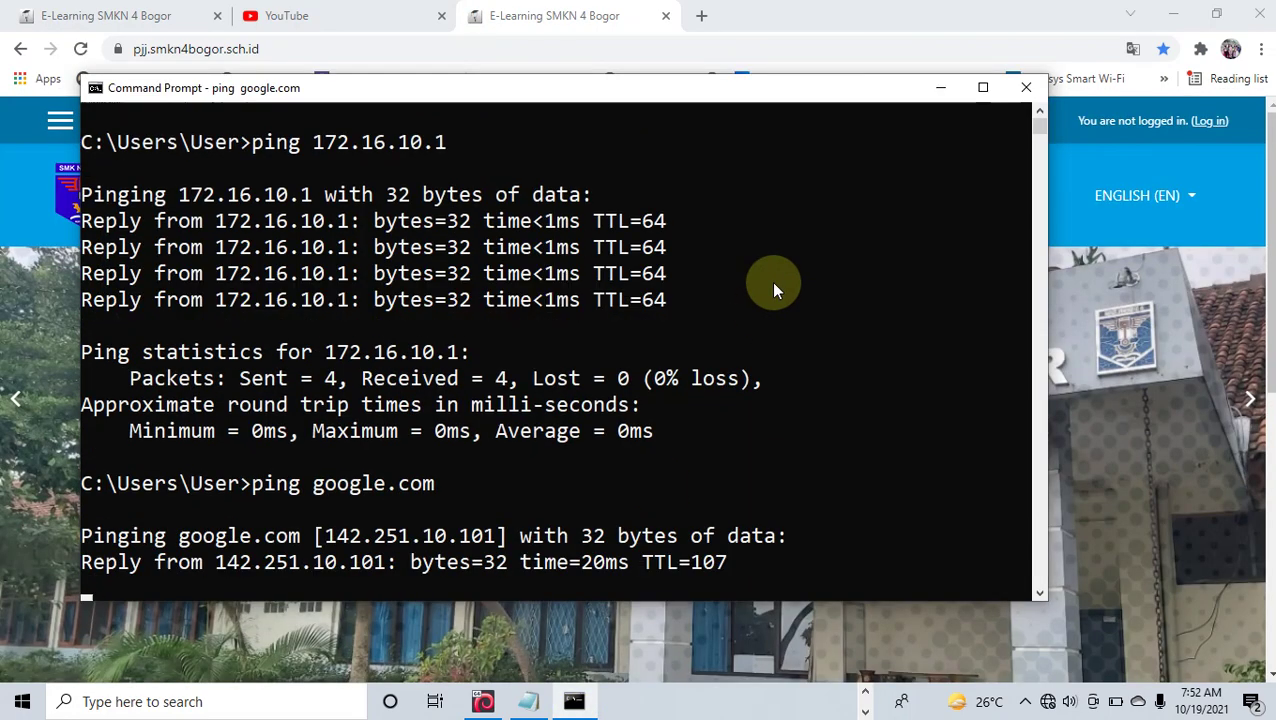
{"action": "key", "text": "ctrl+c"}
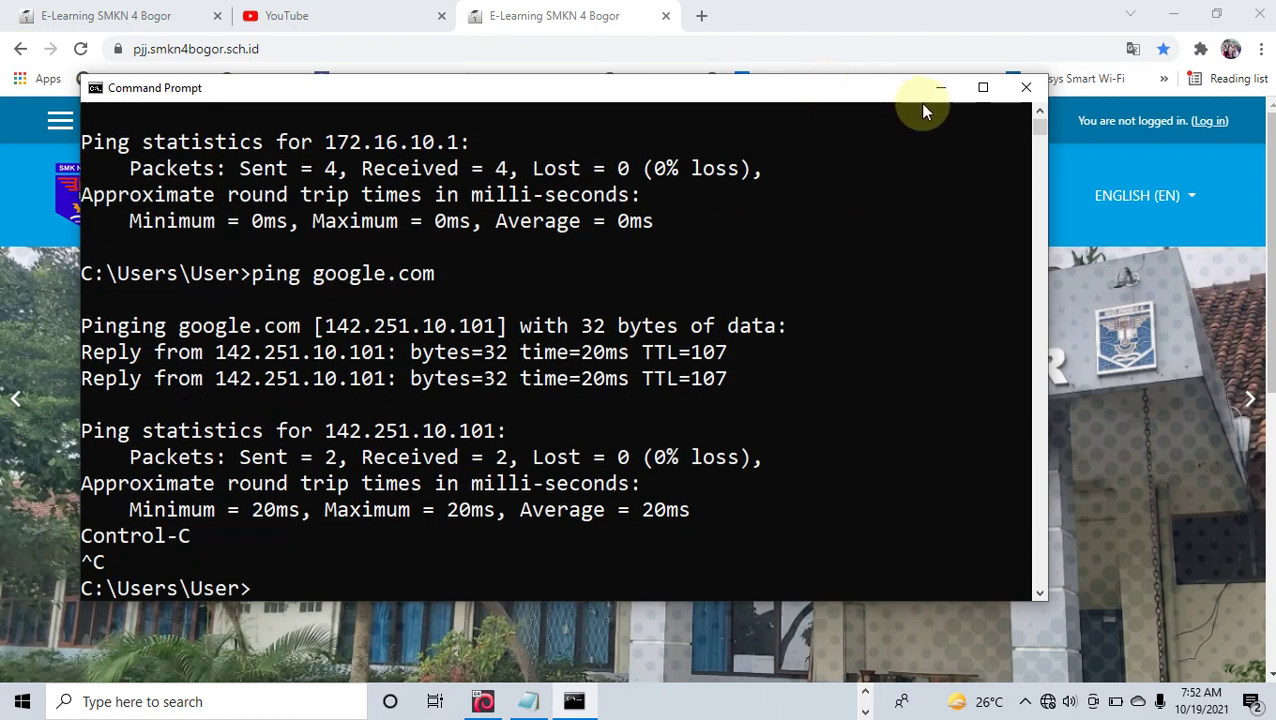
{"action": "left_click", "coordinate": [920, 94]}
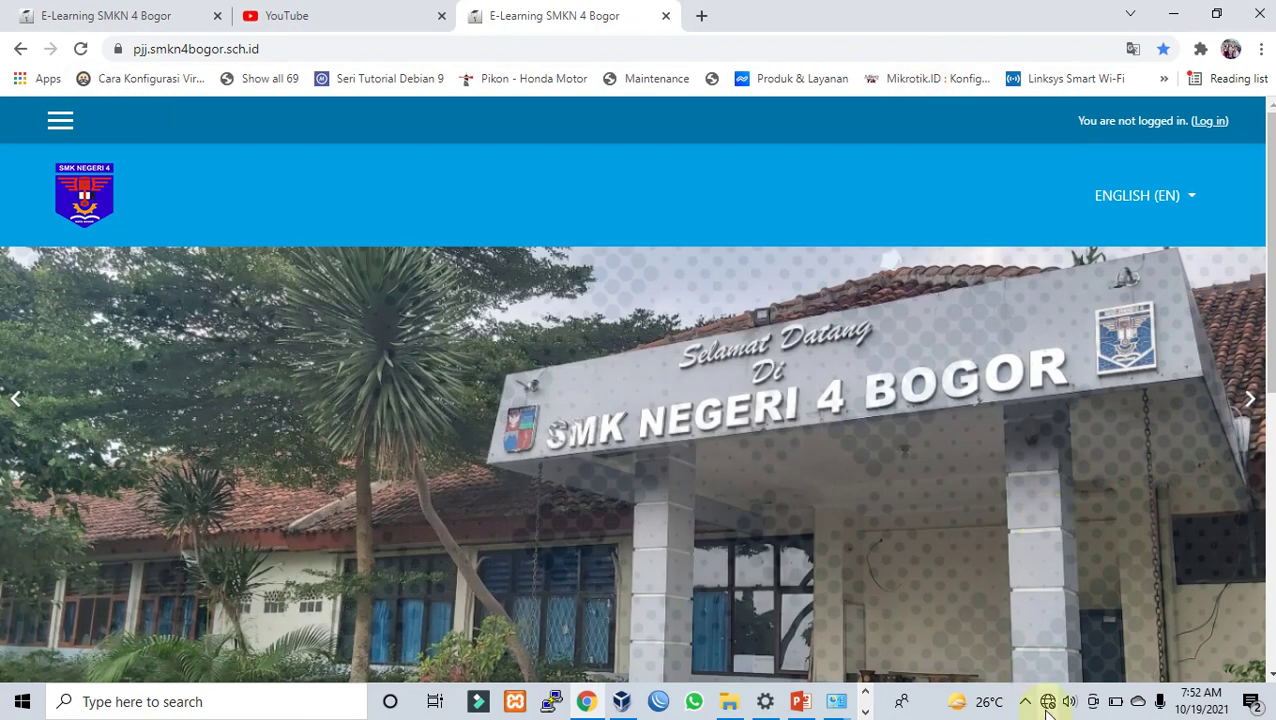
{"action": "left_click", "coordinate": [1047, 702]}
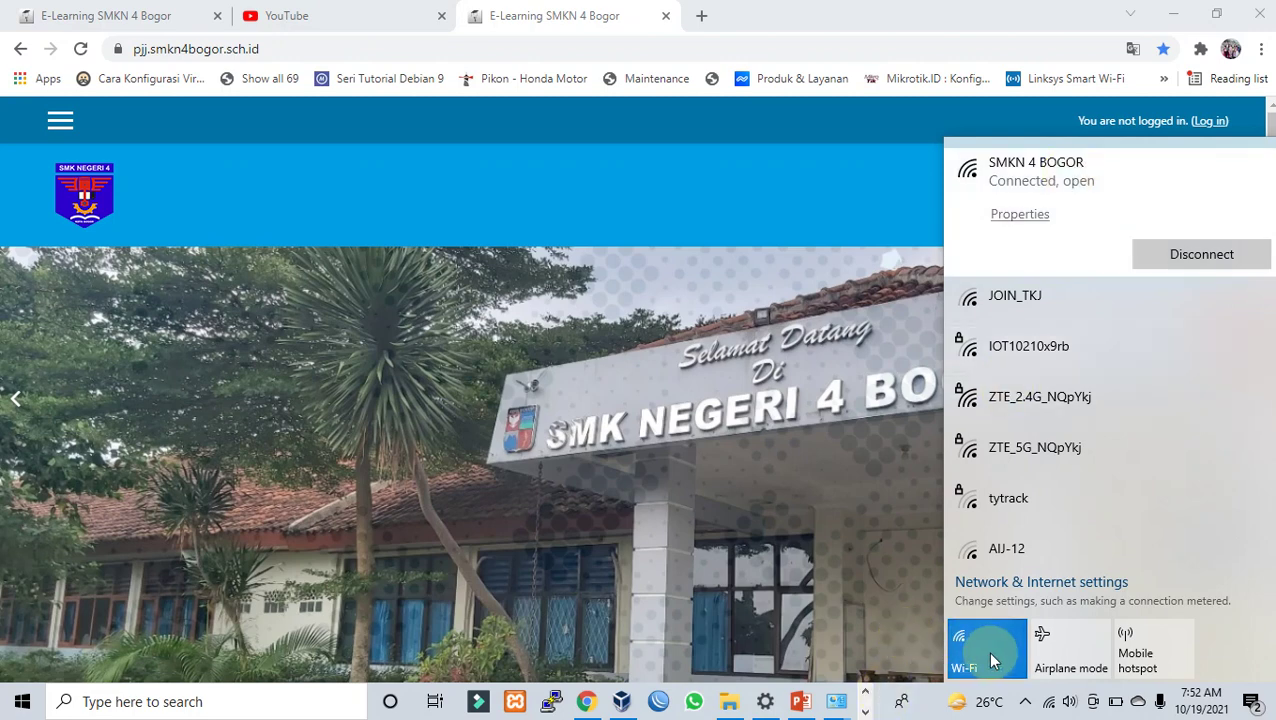
Step: Open Network & Internet settings from the tray network icon's menu
{"action": "right_click", "coordinate": [1052, 708]}
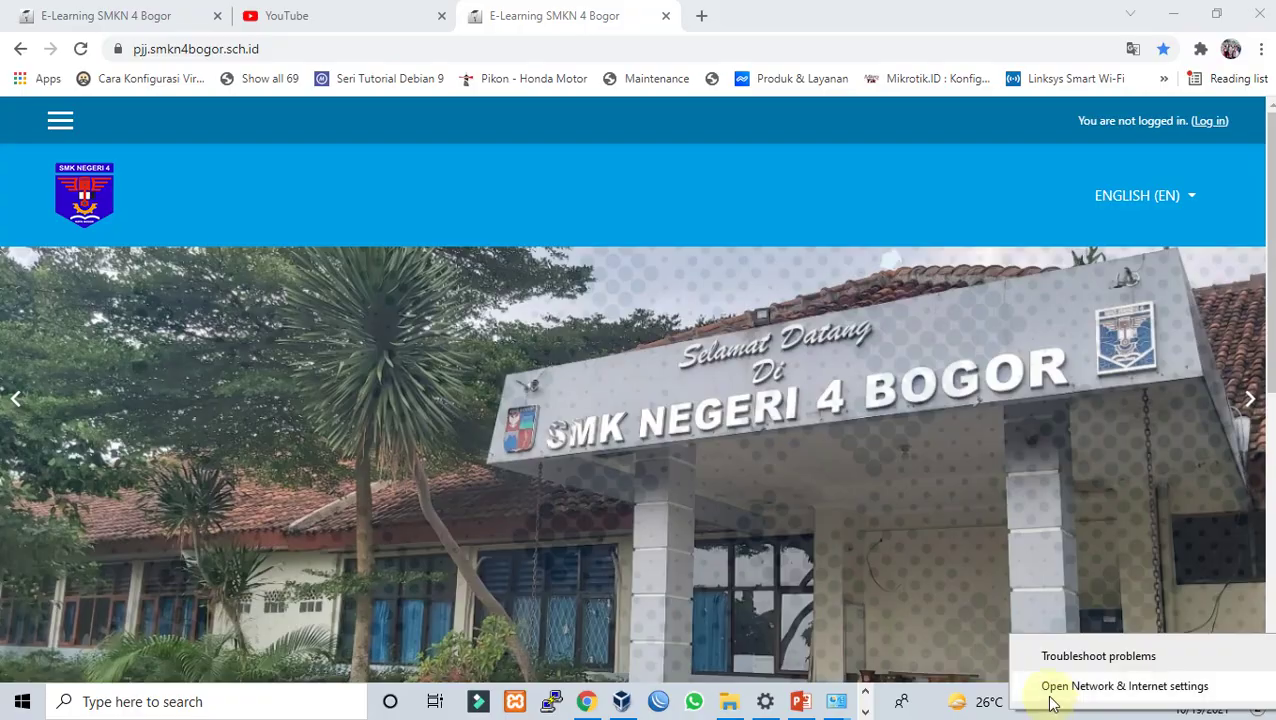
{"action": "left_click", "coordinate": [1052, 695]}
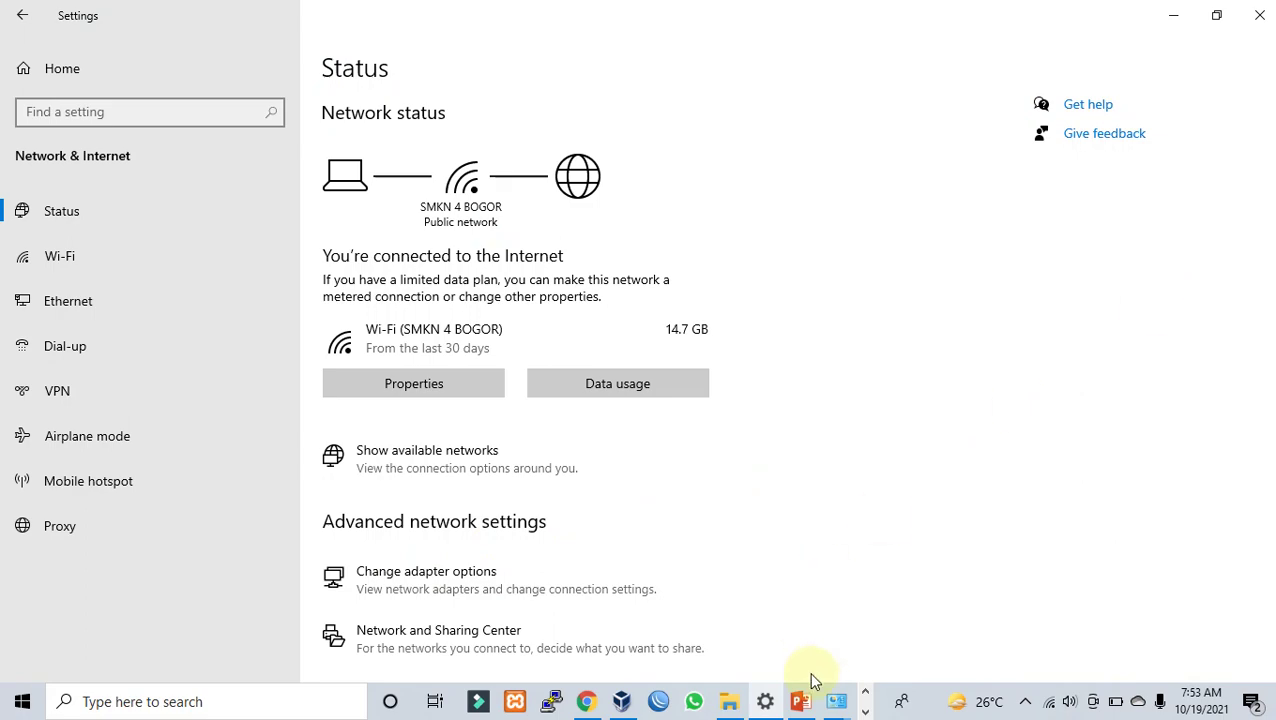
Step: In Network Connections, review the Wi-Fi adapter's status for SMKN 4 BOGOR, then close it
{"action": "left_click", "coordinate": [845, 708]}
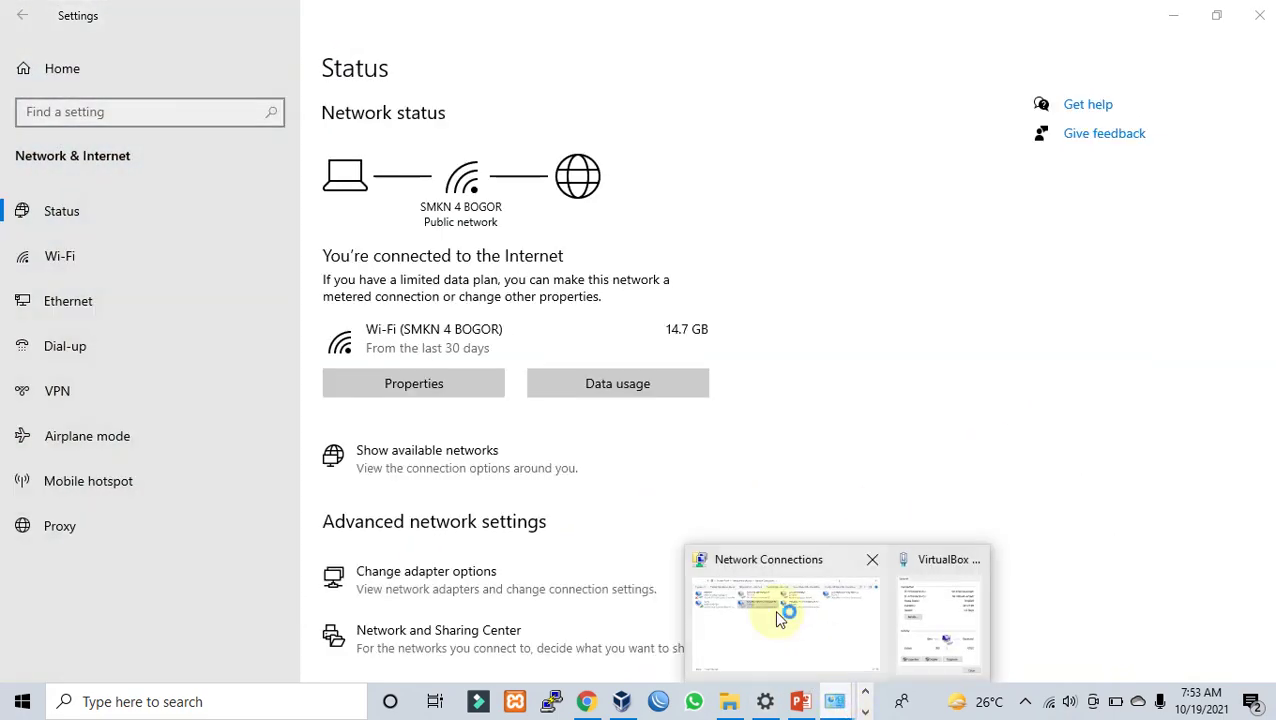
{"action": "left_click", "coordinate": [776, 610]}
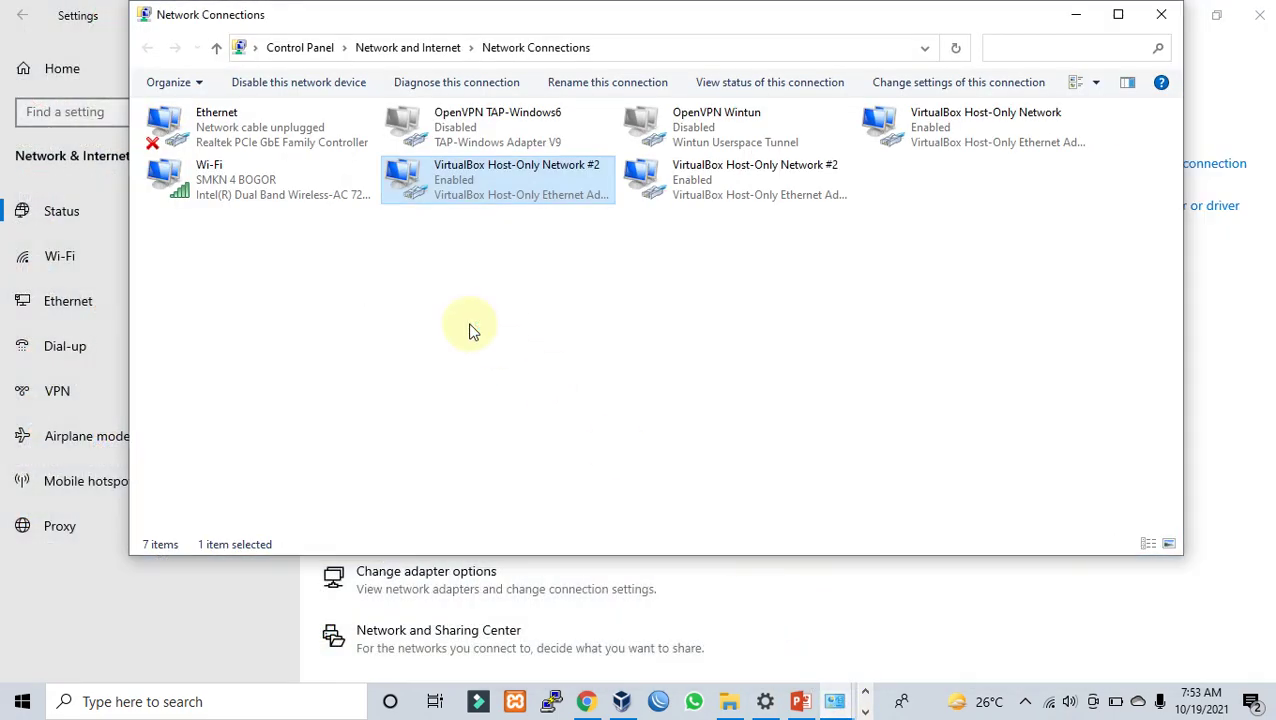
{"action": "left_click", "coordinate": [283, 201]}
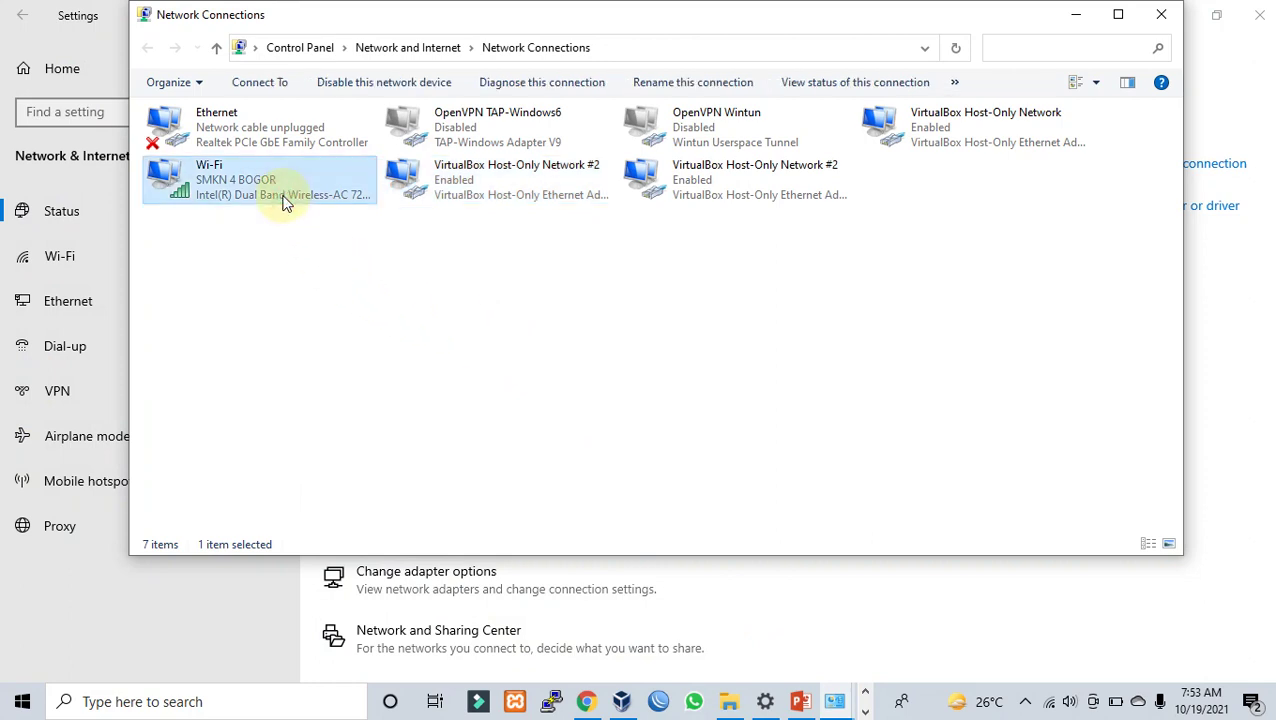
{"action": "right_click", "coordinate": [284, 200]}
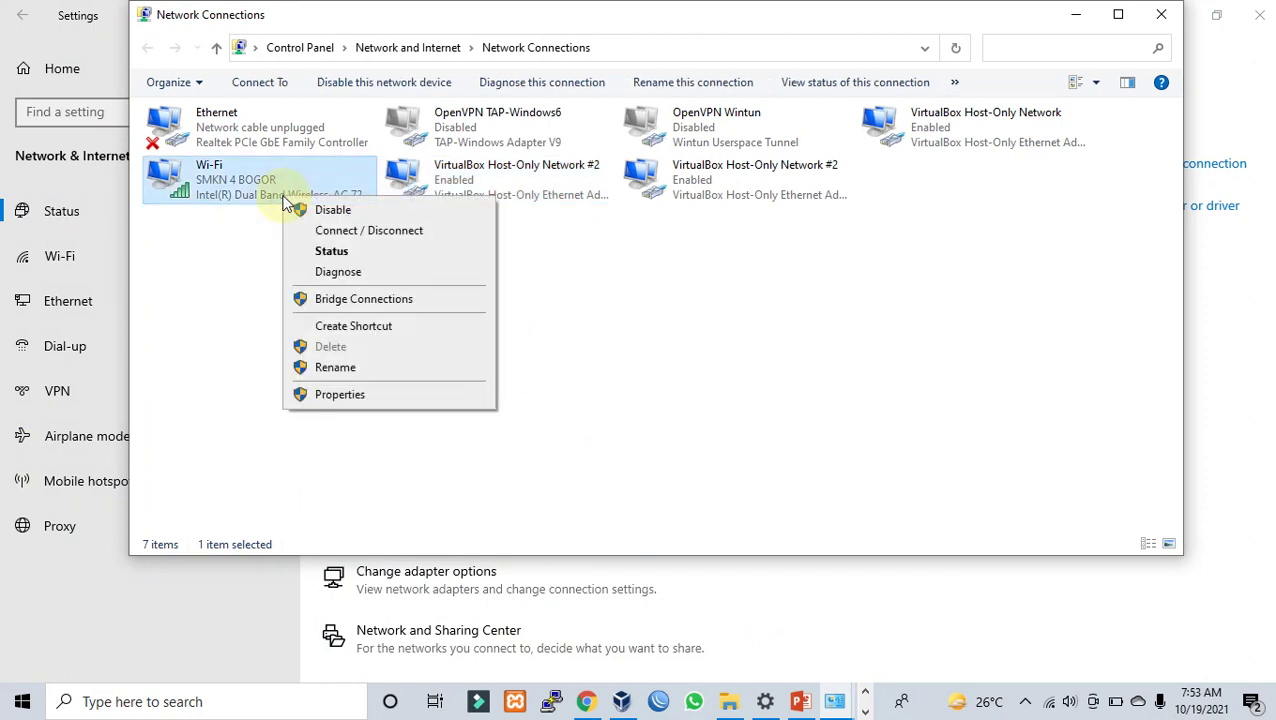
{"action": "left_click", "coordinate": [333, 252]}
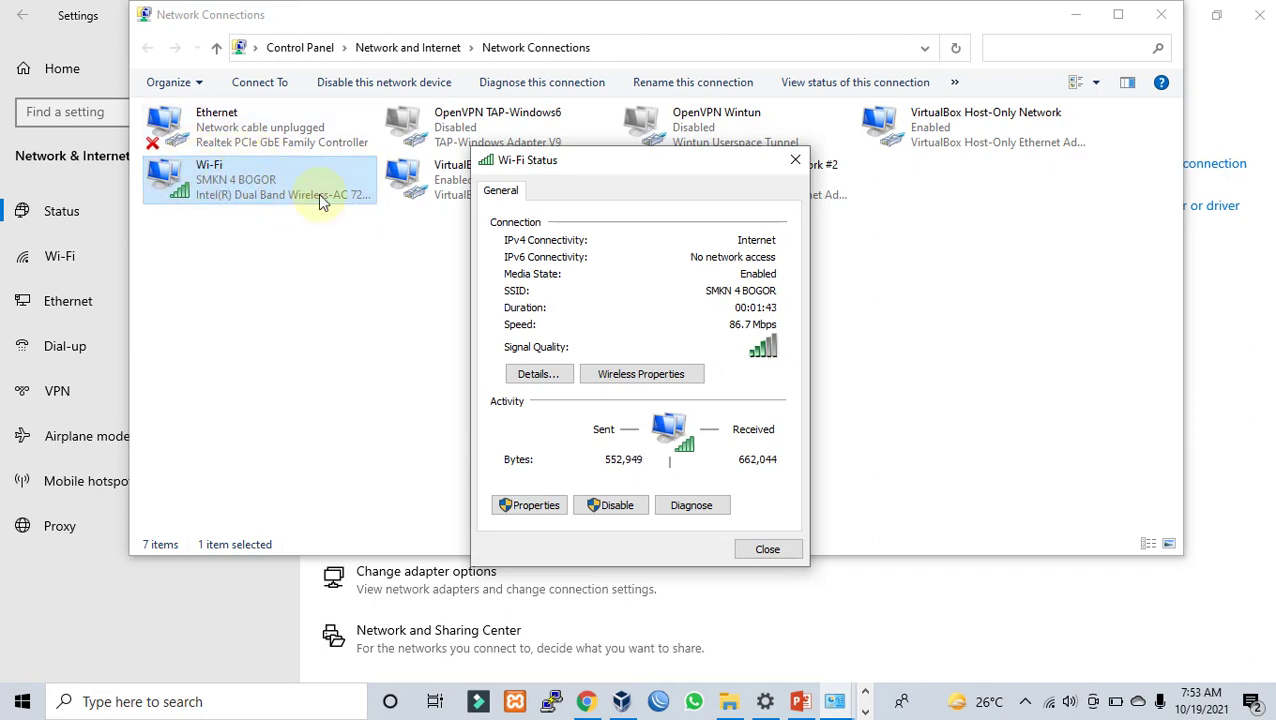
{"action": "left_click", "coordinate": [787, 553]}
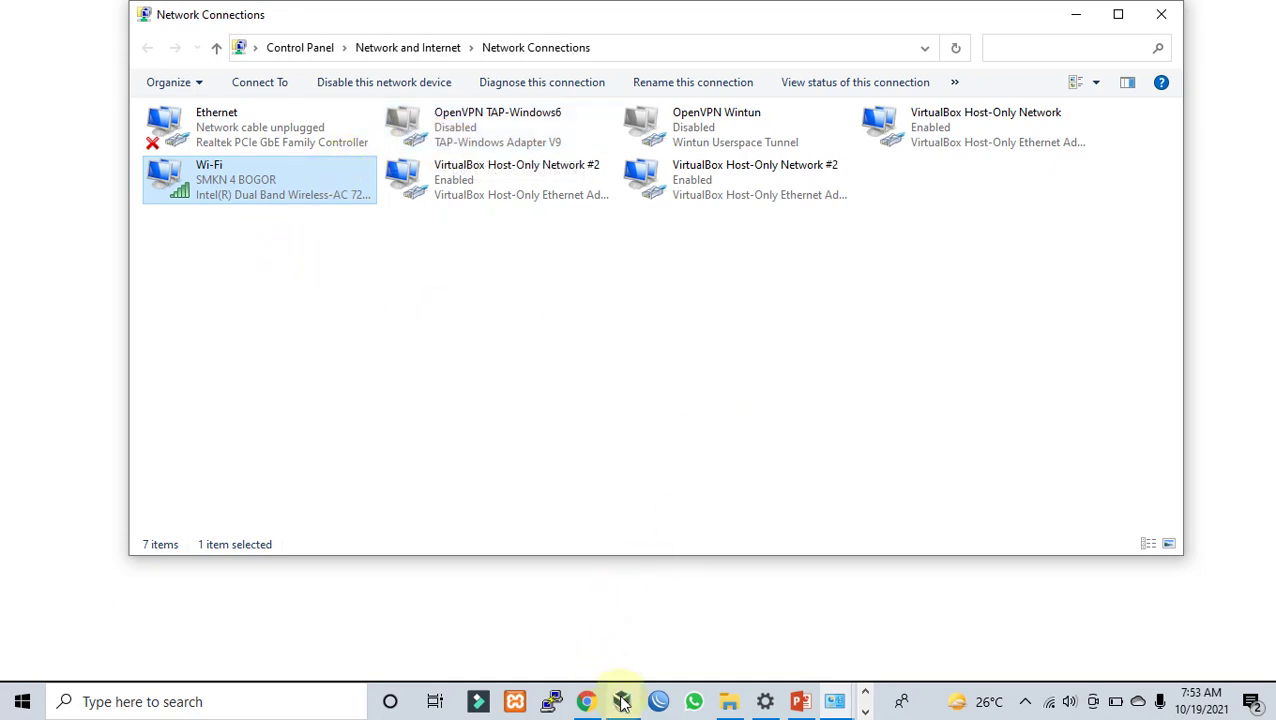
Step: Open the SERVER VM's Settings in VirtualBox Manager
{"action": "mouse_move", "coordinate": [622, 703]}
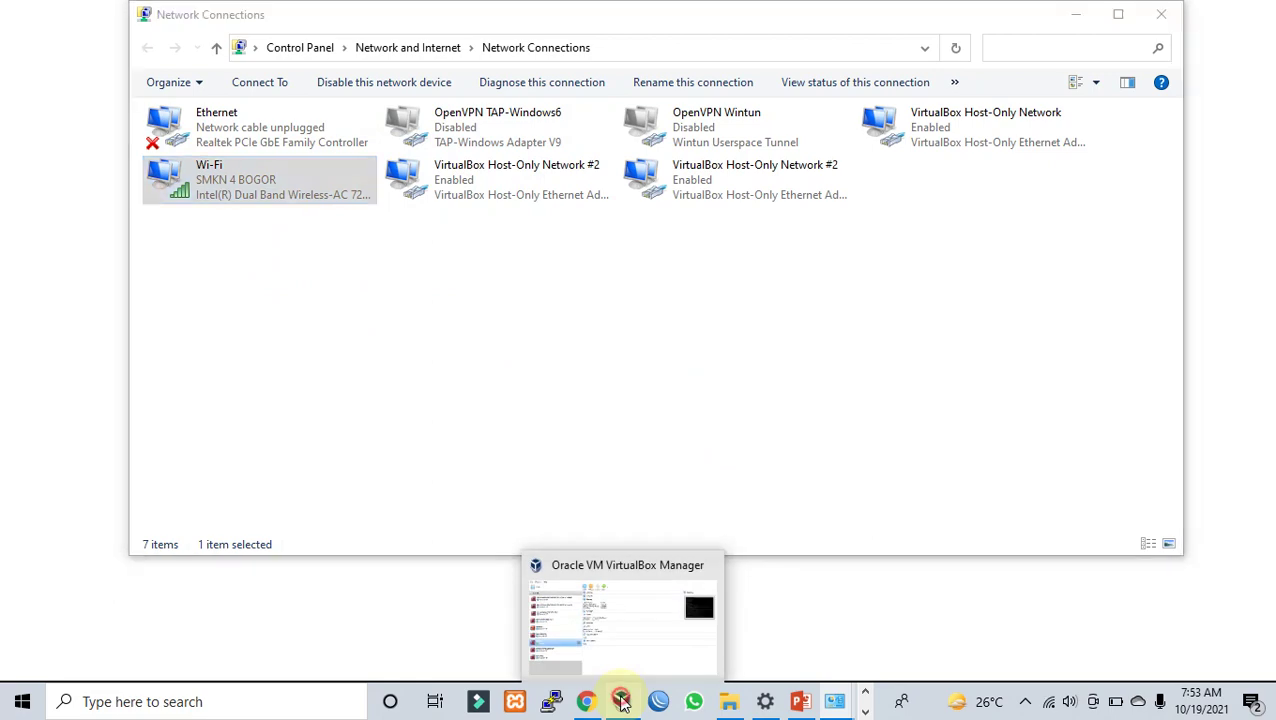
{"action": "left_click", "coordinate": [622, 703]}
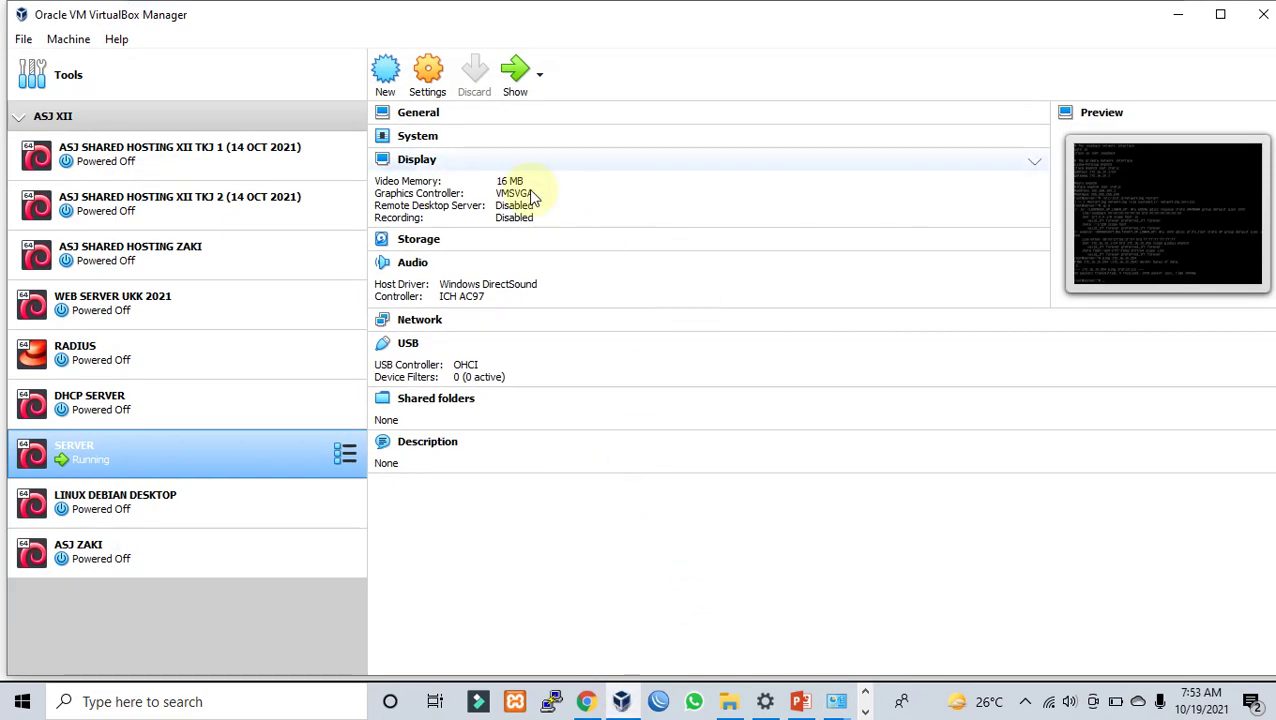
{"action": "left_click", "coordinate": [420, 78]}
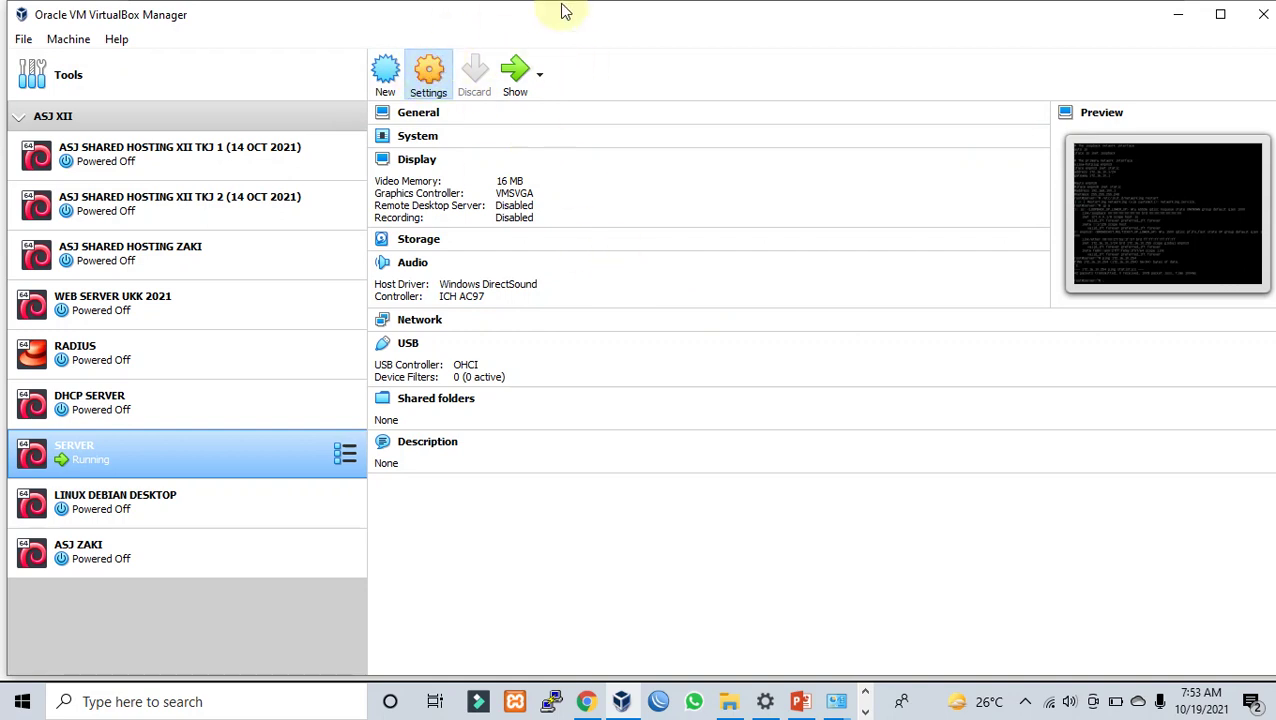
Step: Close the empty Microsoft Edge window from its taskbar preview
{"action": "left_click", "coordinate": [865, 711]}
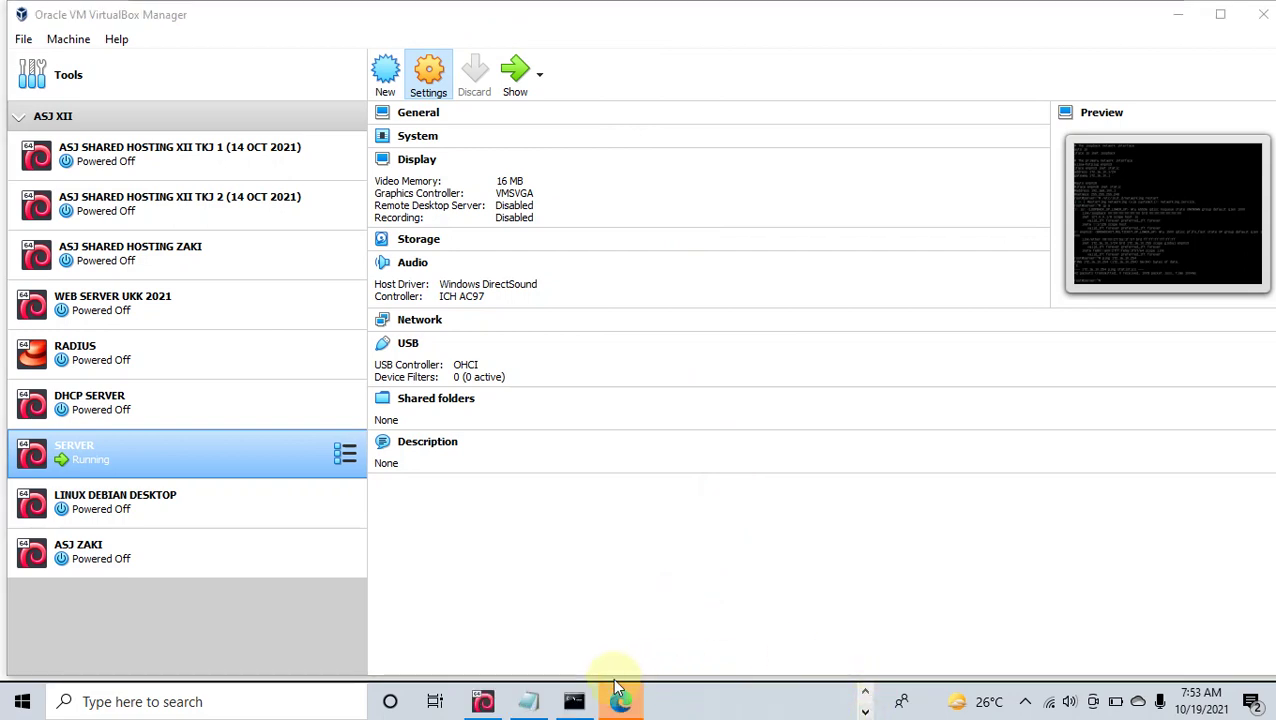
{"action": "mouse_move", "coordinate": [620, 700]}
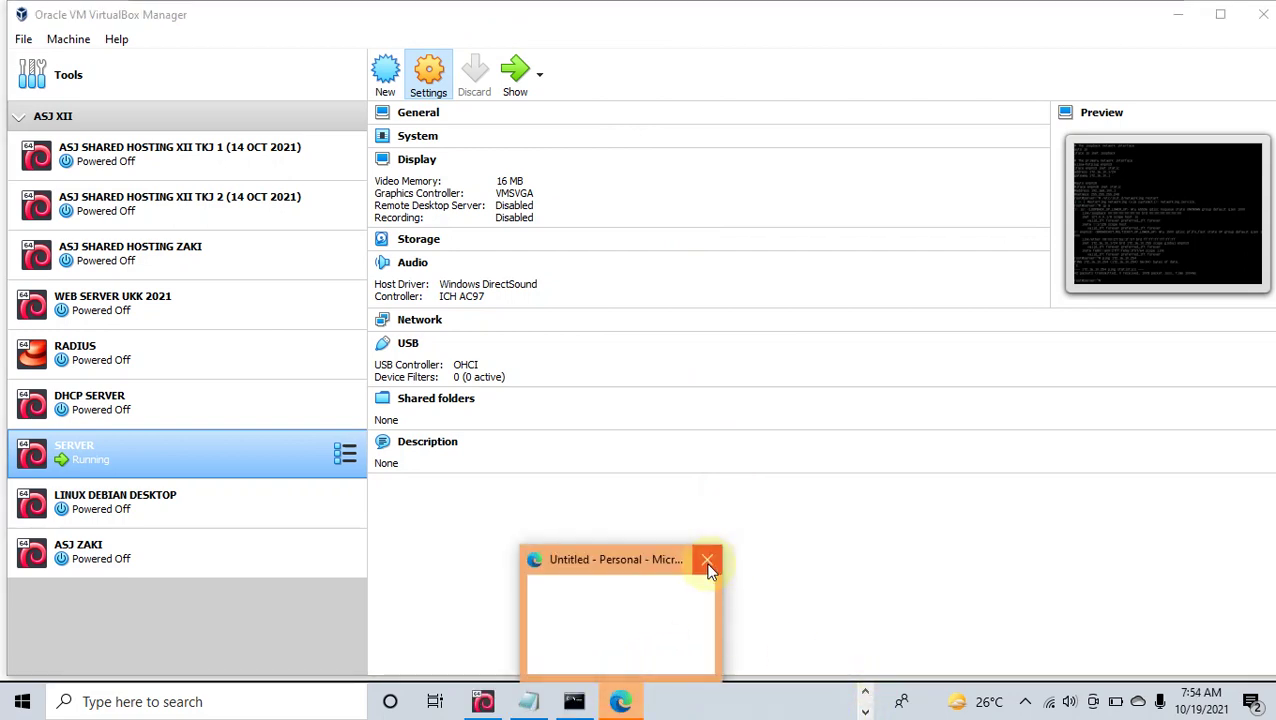
{"action": "mouse_move", "coordinate": [675, 581]}
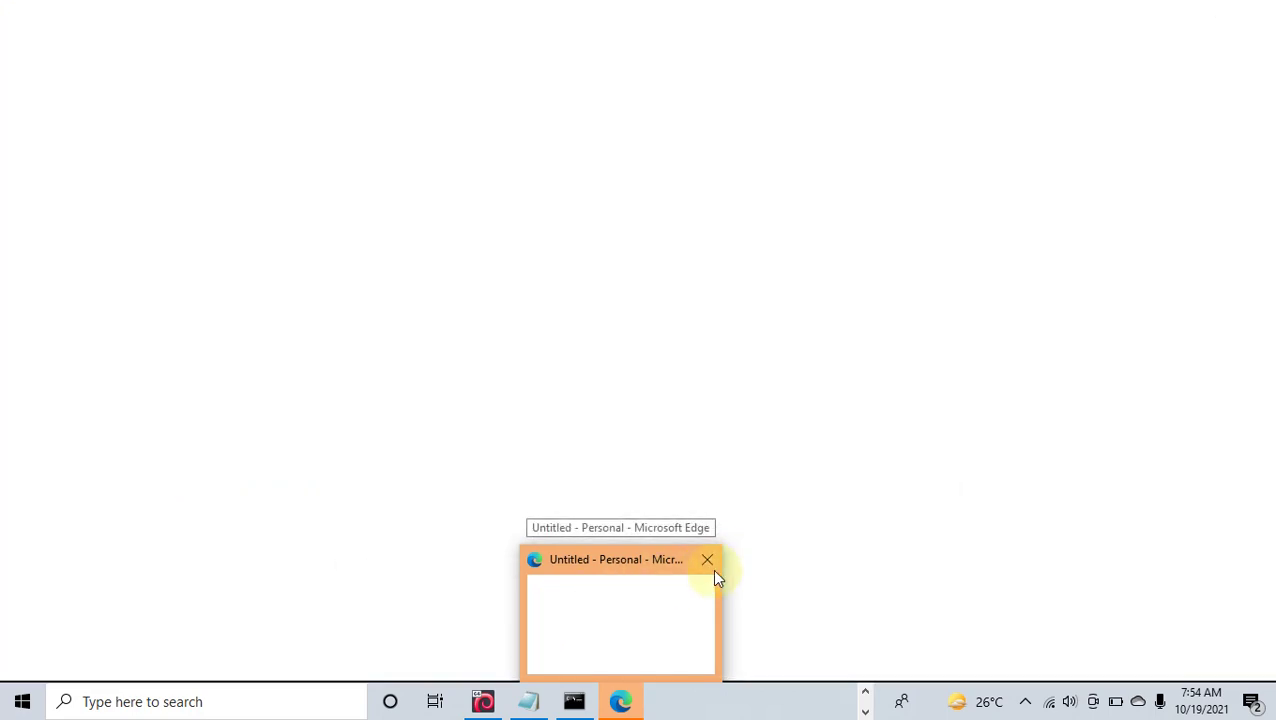
{"action": "left_click", "coordinate": [715, 570]}
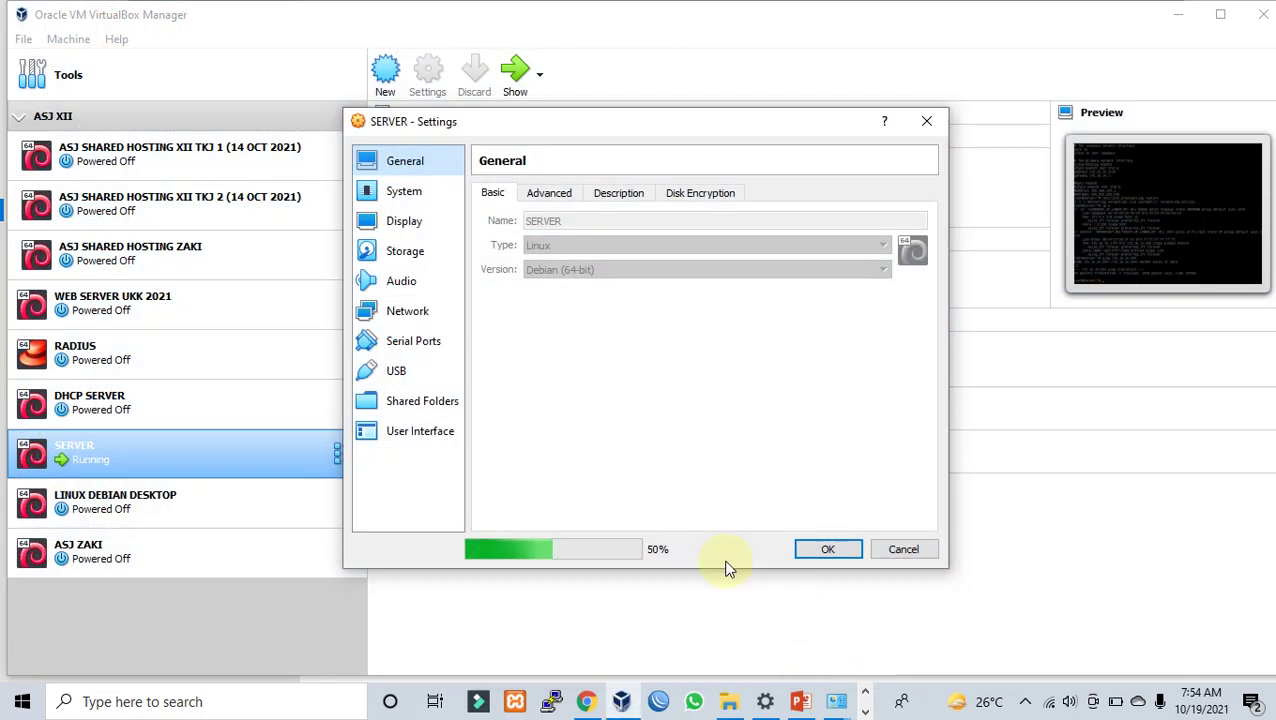
Step: Attach SERVER's Adapter 1 as Bridged Adapter on Intel(R) Dual Band Wireless-AC 7265
{"action": "left_click", "coordinate": [415, 313]}
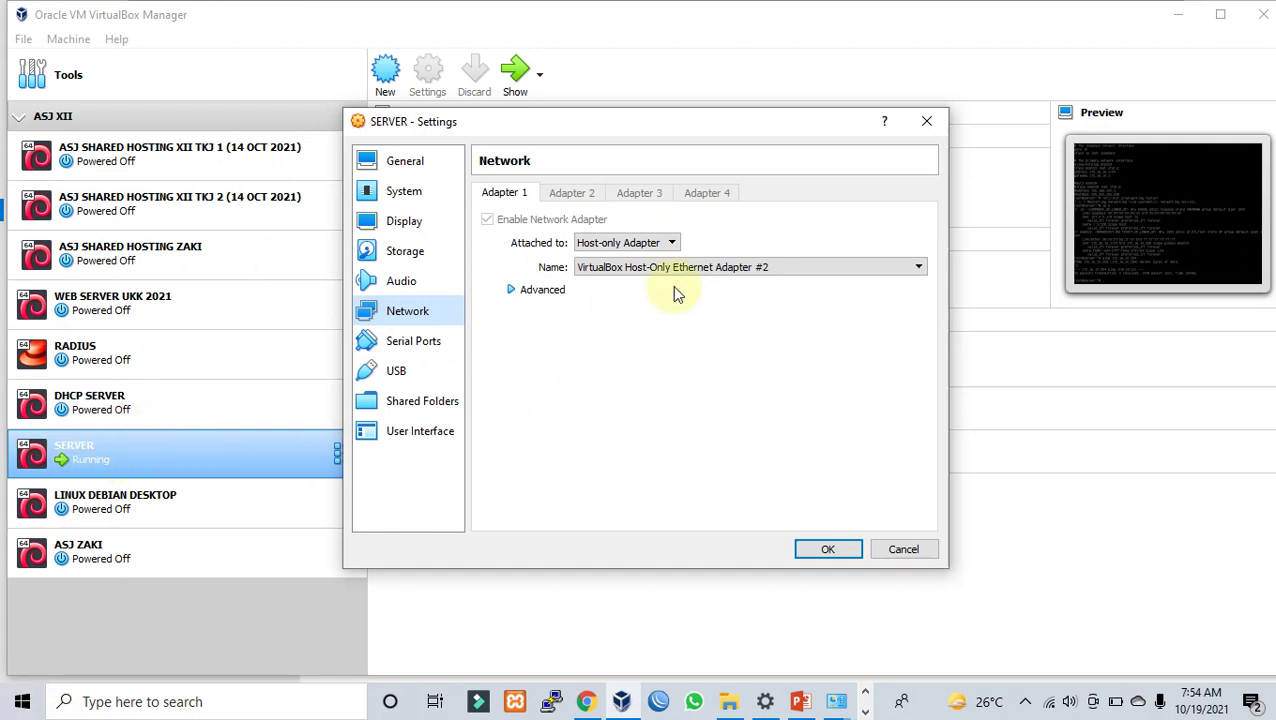
{"action": "left_click", "coordinate": [643, 244]}
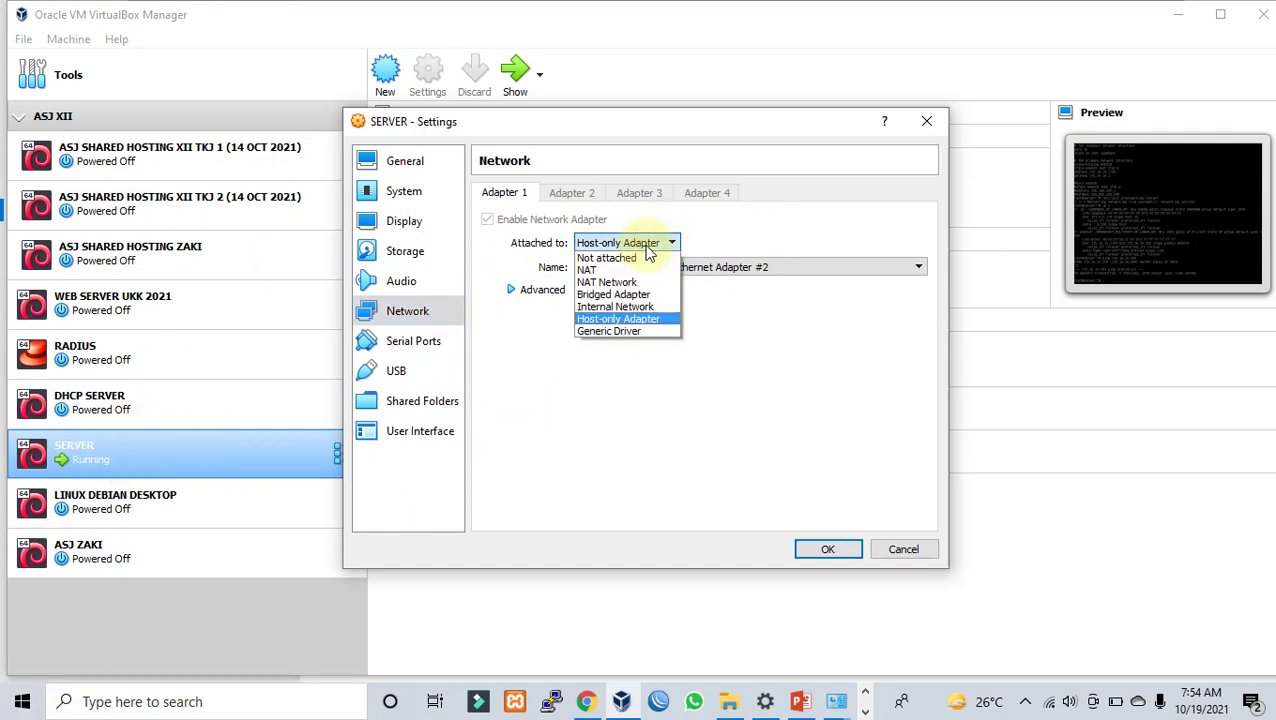
{"action": "left_click", "coordinate": [624, 294]}
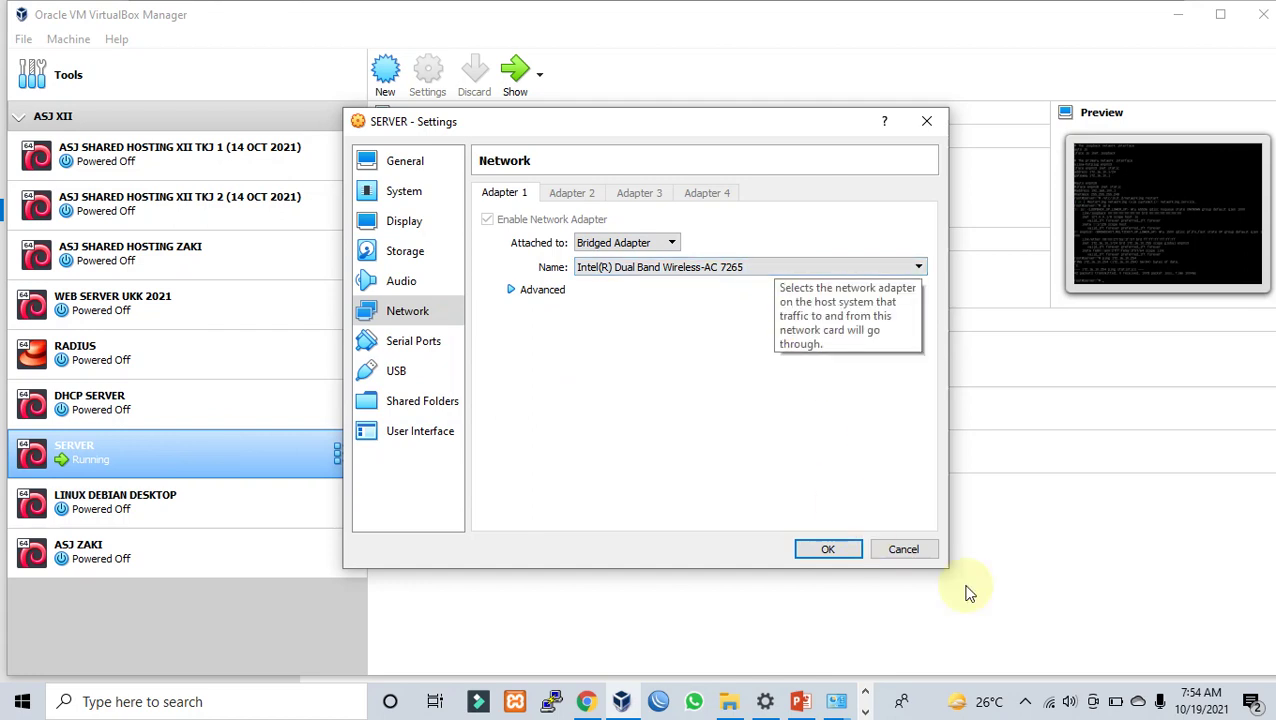
{"action": "left_click", "coordinate": [627, 272]}
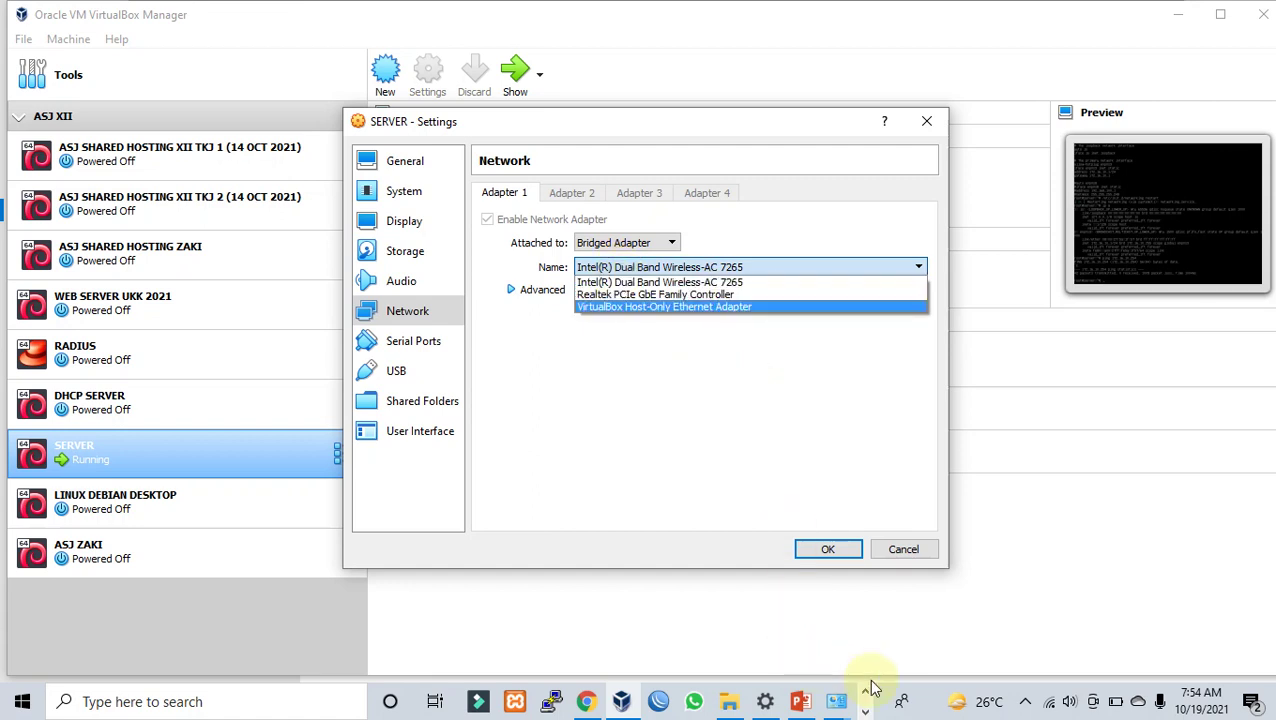
{"action": "left_click", "coordinate": [836, 698]}
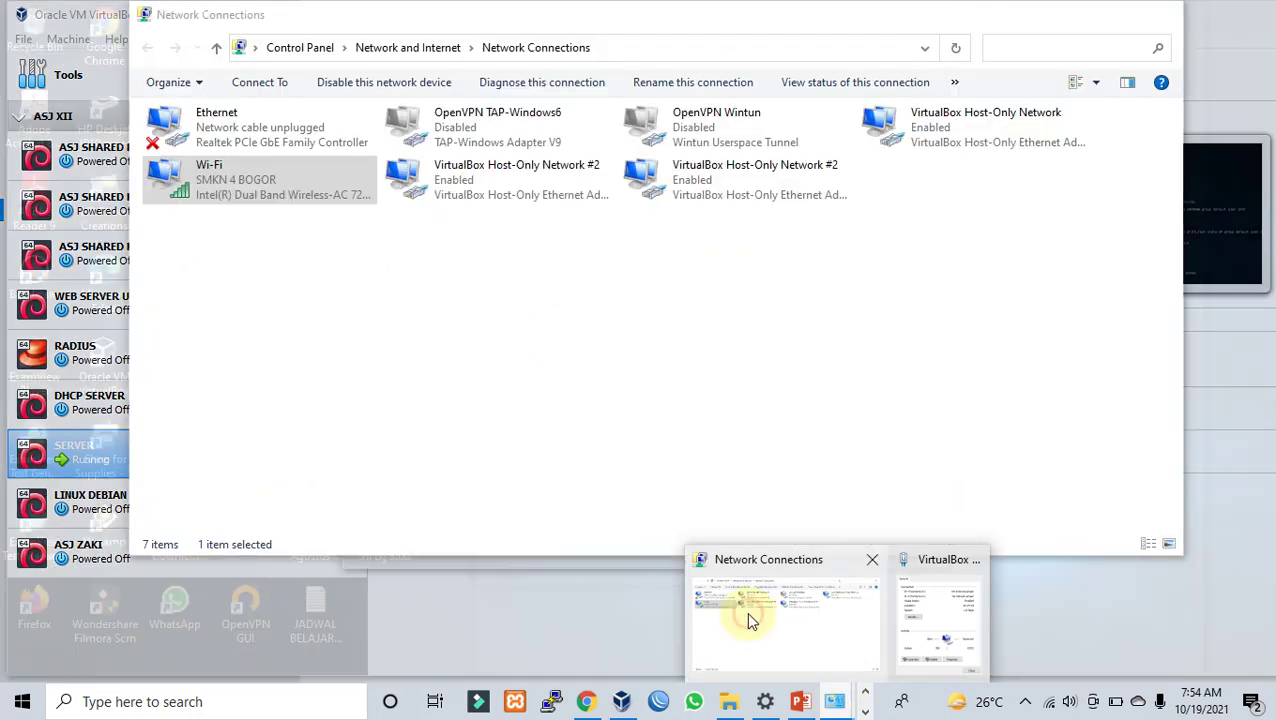
{"action": "left_click", "coordinate": [746, 611]}
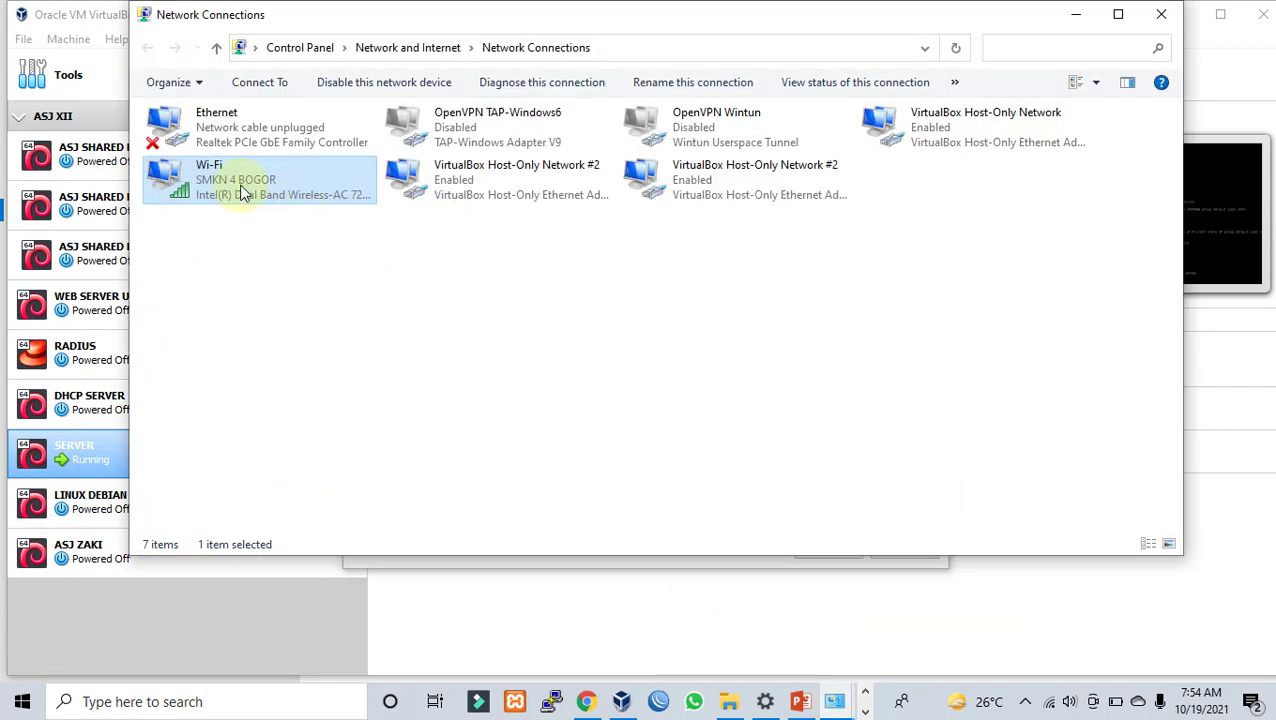
{"action": "left_click", "coordinate": [1075, 17]}
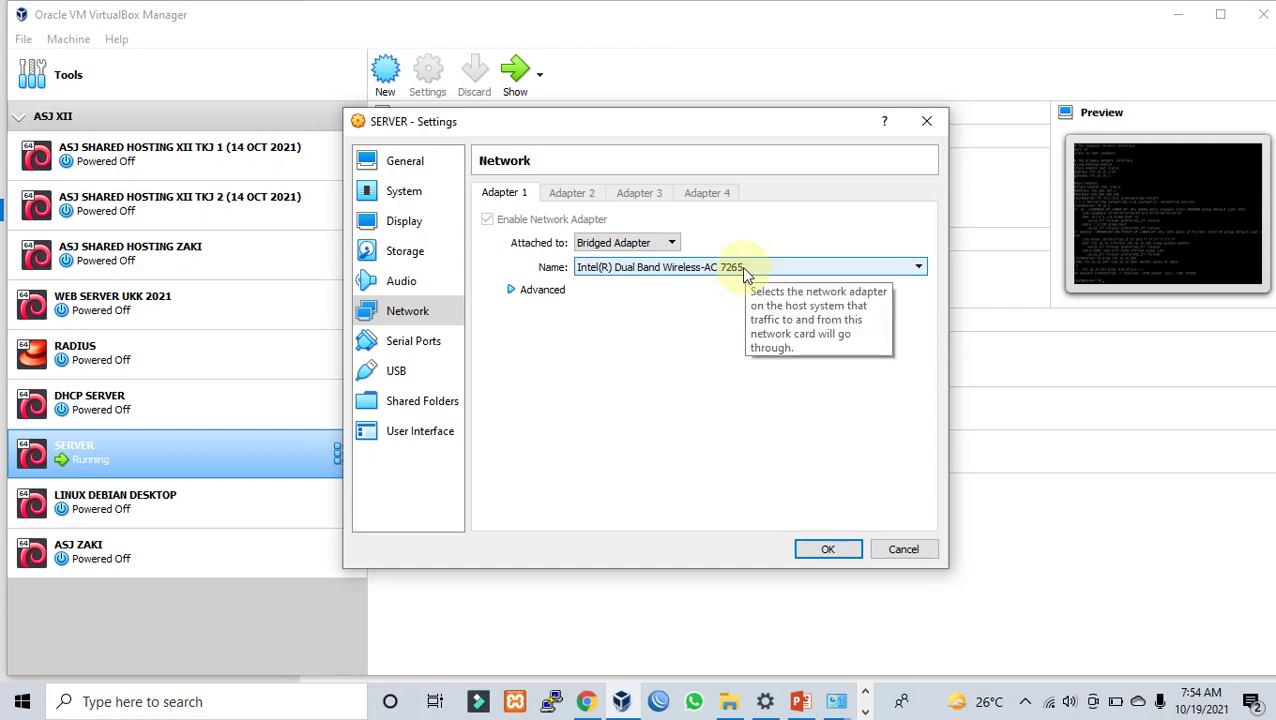
{"action": "left_click", "coordinate": [836, 704]}
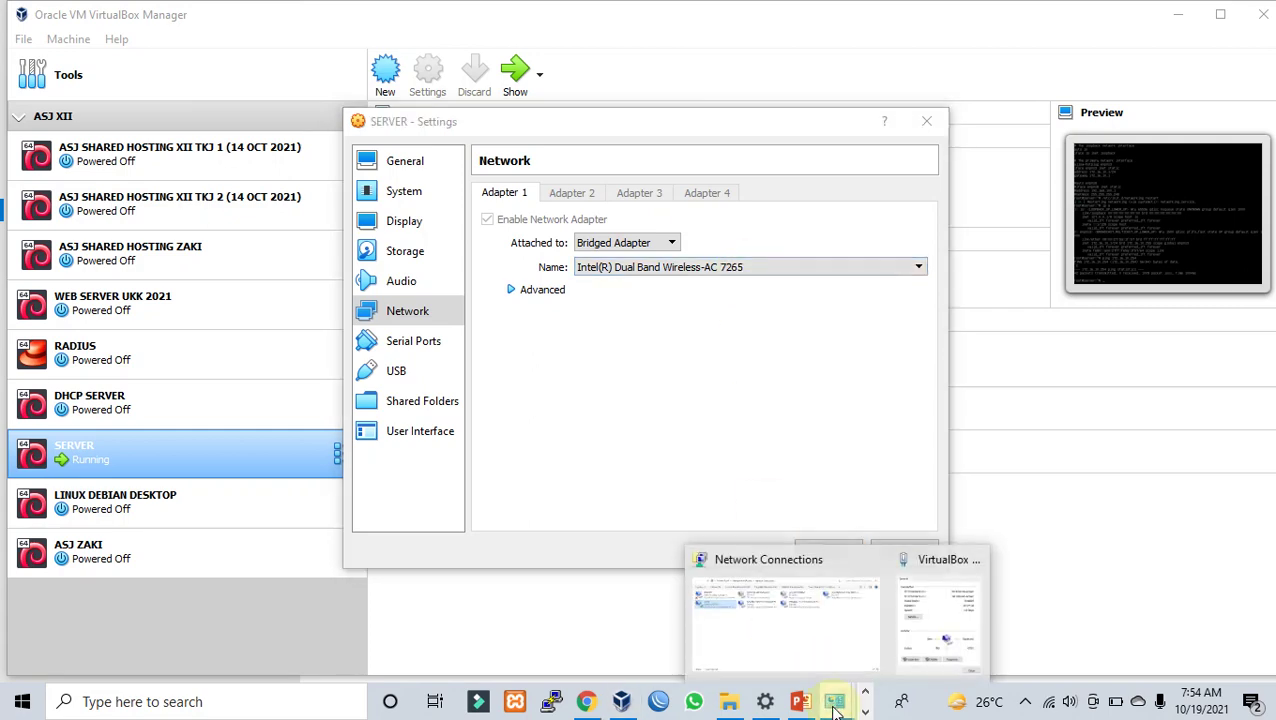
{"action": "left_click", "coordinate": [763, 658]}
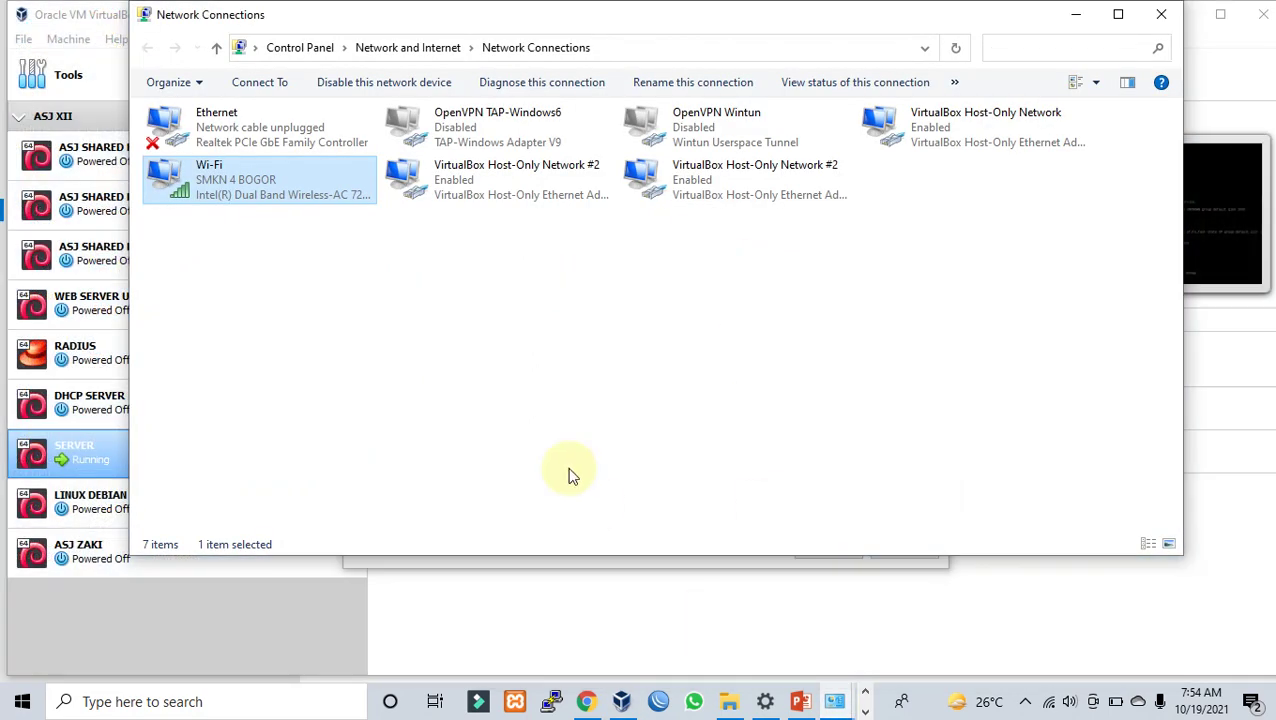
{"action": "left_click", "coordinate": [252, 143]}
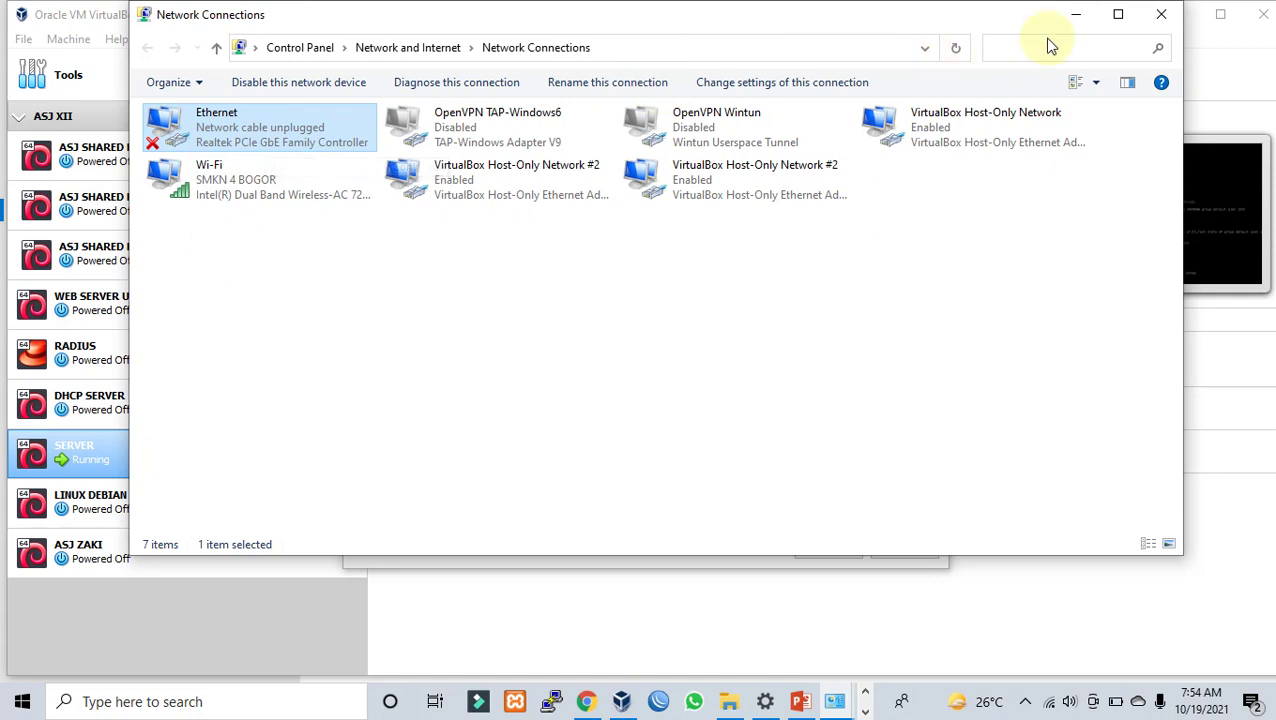
{"action": "left_click", "coordinate": [1075, 18]}
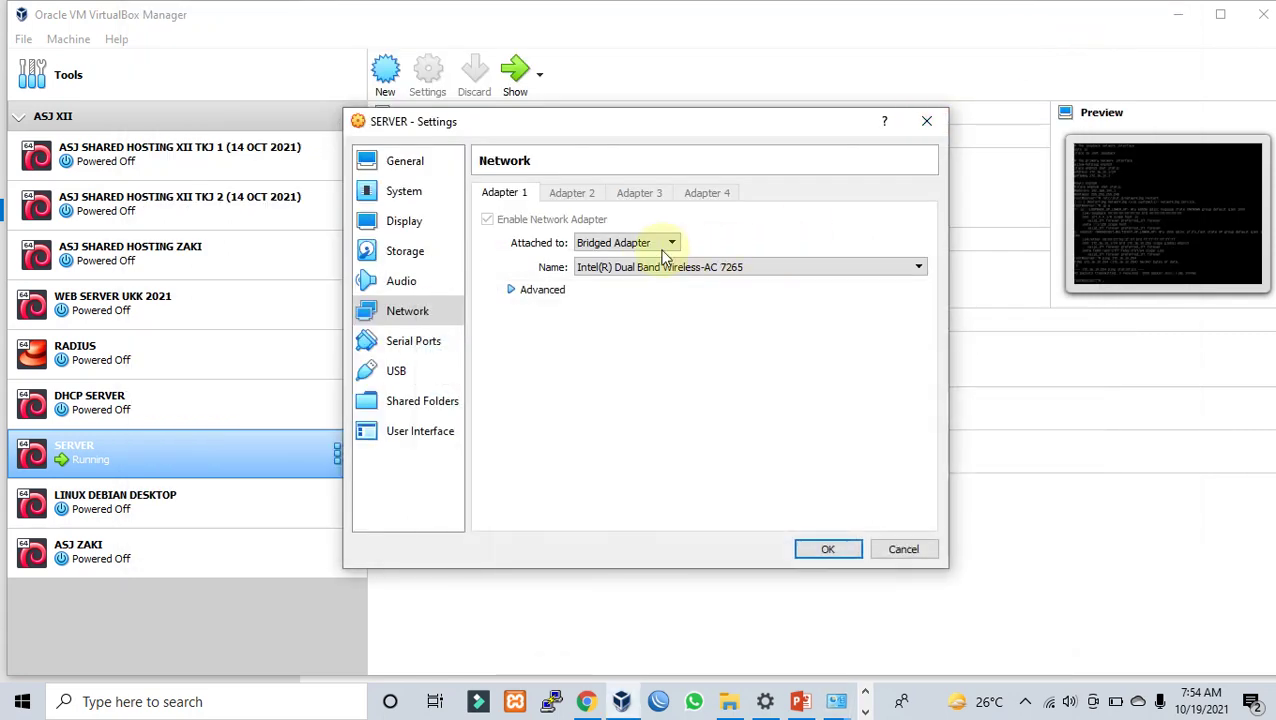
Step: Try bridging to Realtek PCIe GbE, revert to Intel Dual Band Wireless-AC 7265, and view the Bridge Adapter slide
{"action": "left_click", "coordinate": [697, 276]}
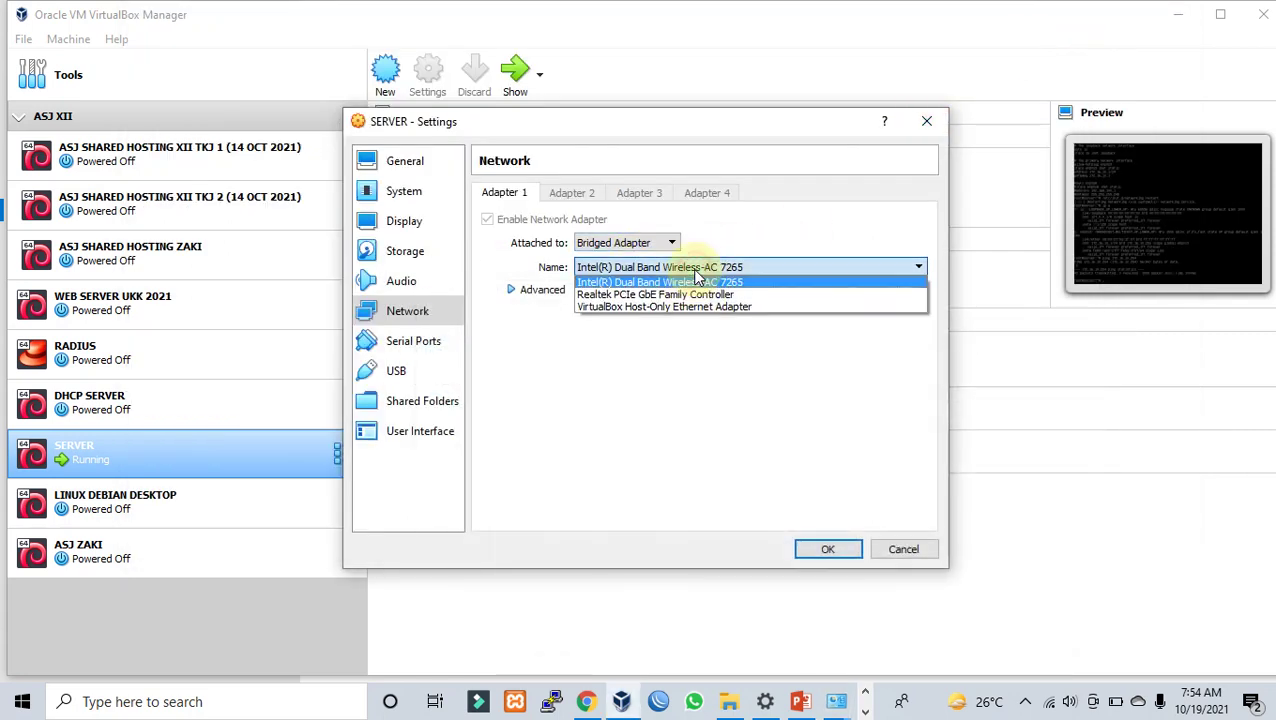
{"action": "left_click", "coordinate": [701, 292]}
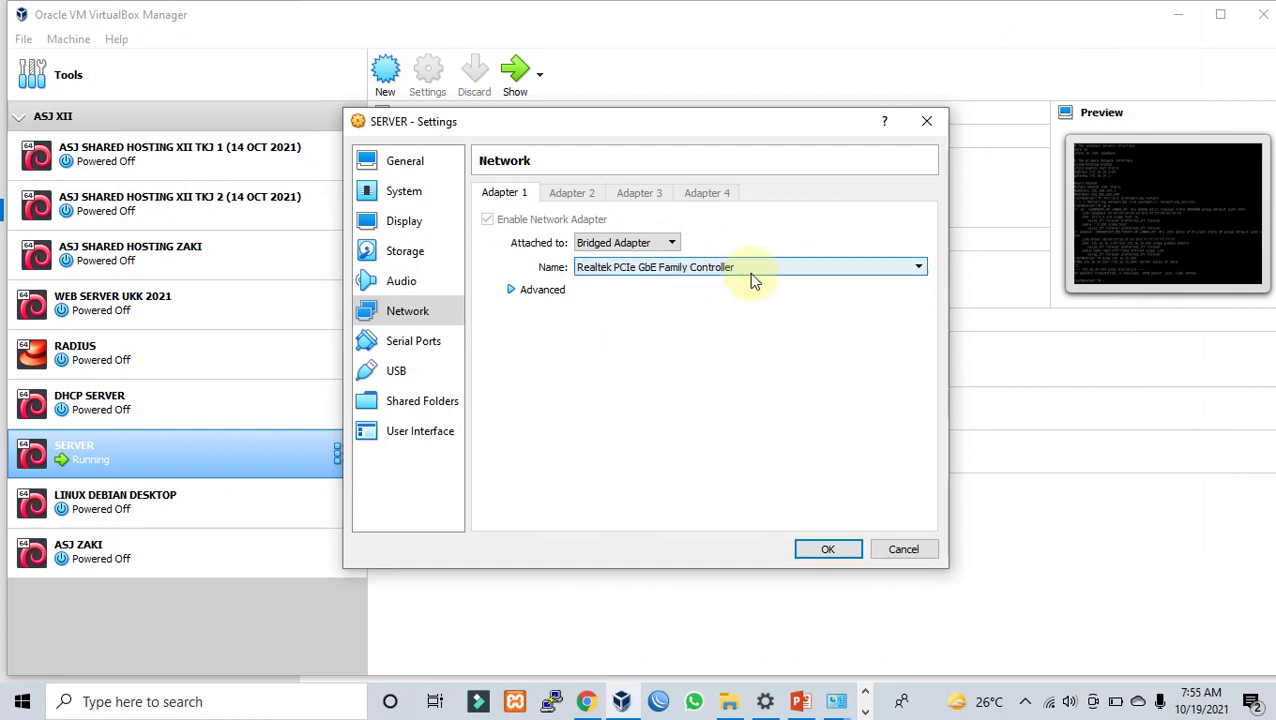
{"action": "left_click", "coordinate": [752, 270]}
{"action": "left_click", "coordinate": [739, 287]}
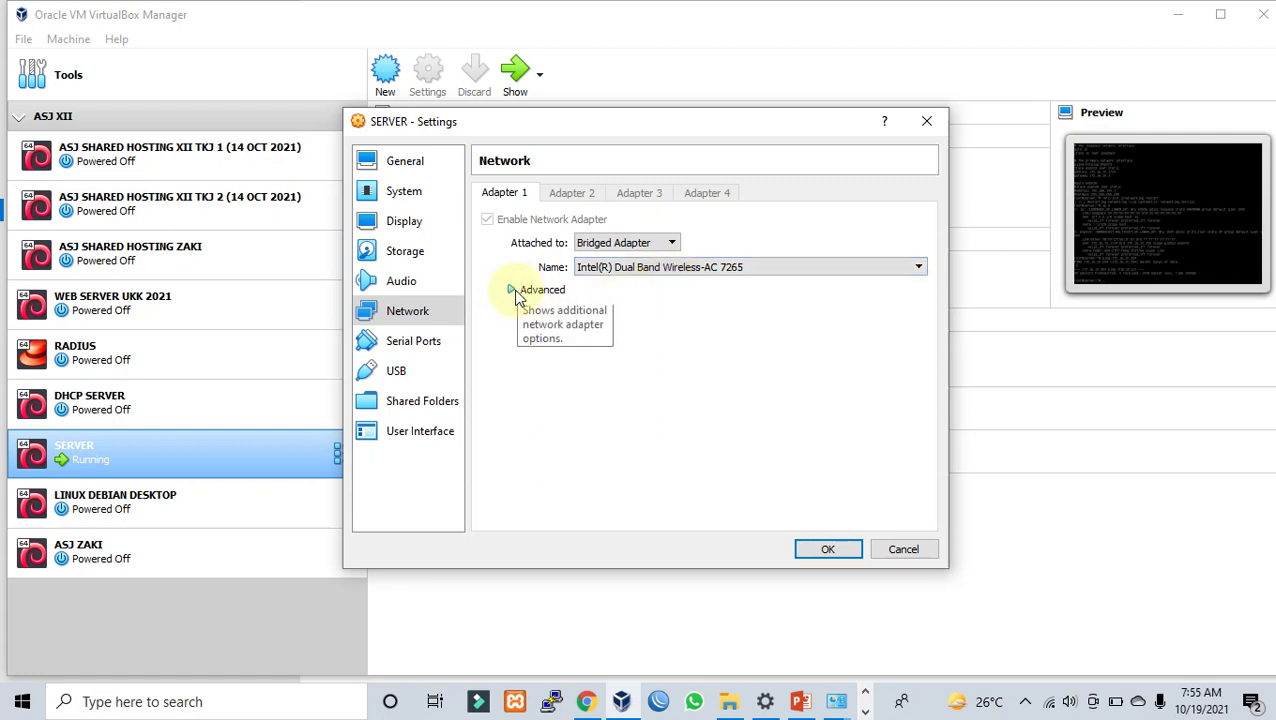
{"action": "left_click", "coordinate": [806, 703]}
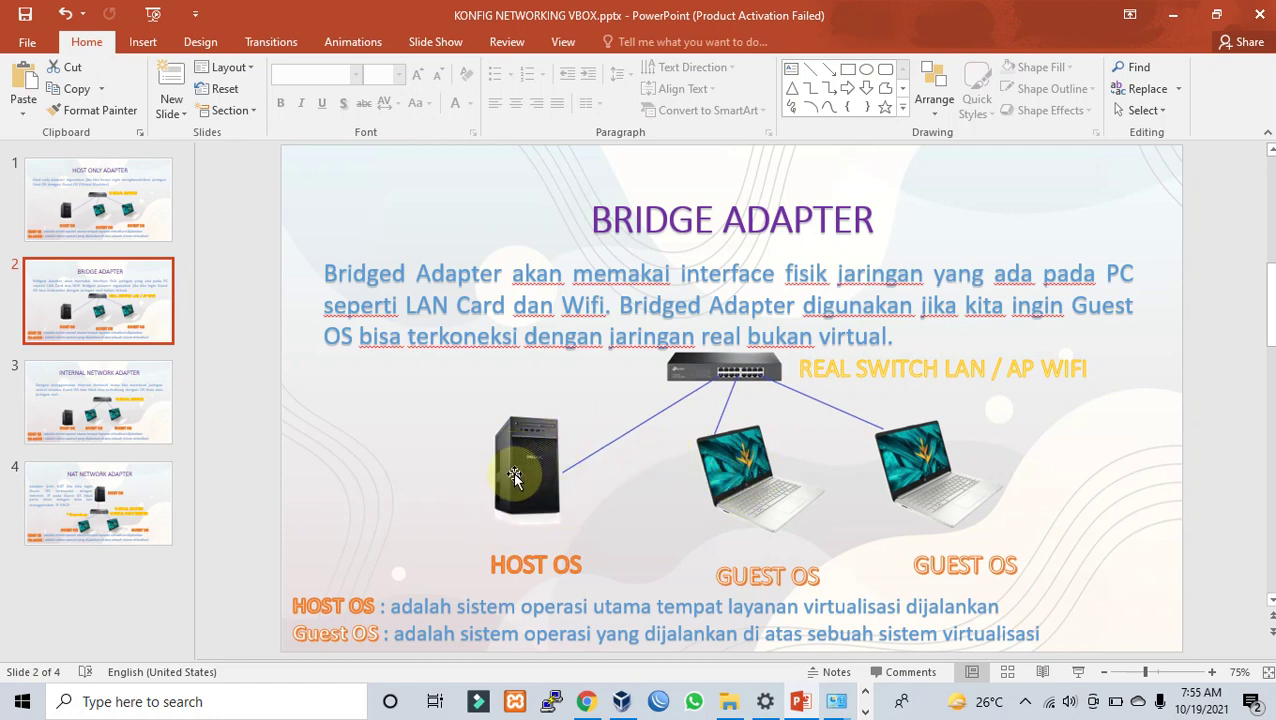
Step: Set Promiscuous Mode to Allow All under Advanced and save SERVER's network settings
{"action": "left_click", "coordinate": [1180, 20]}
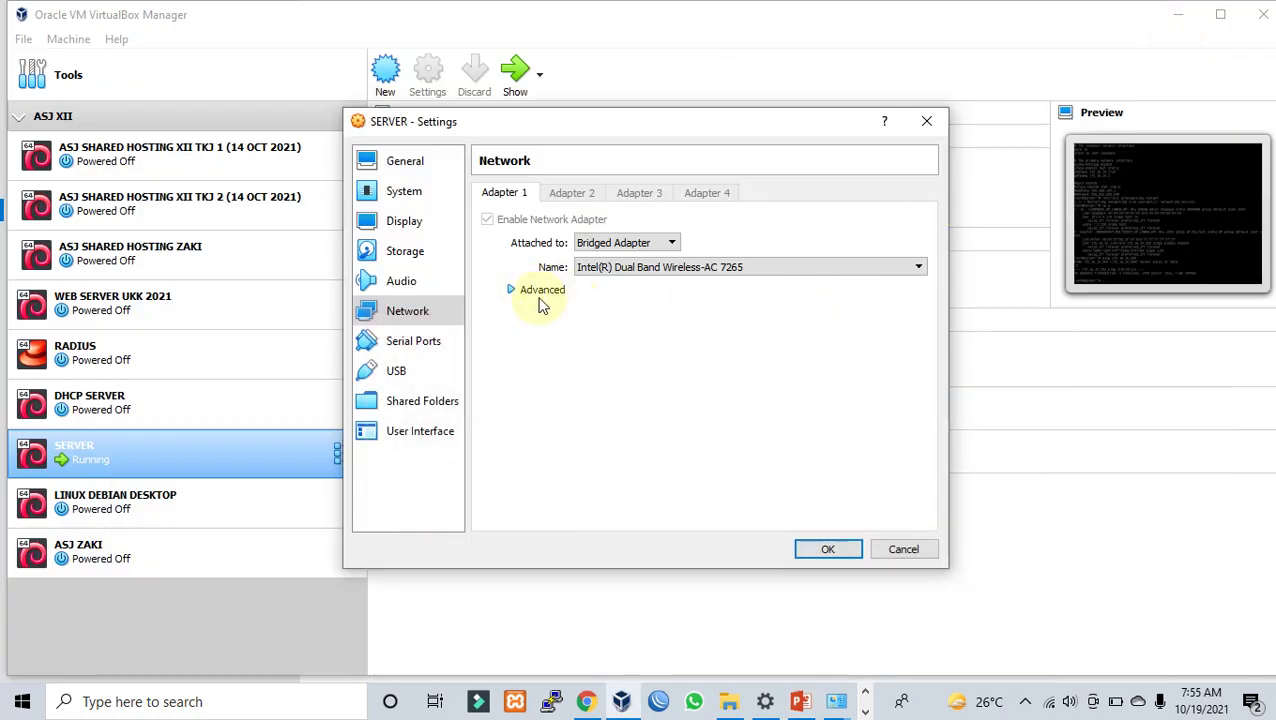
{"action": "left_click", "coordinate": [531, 296]}
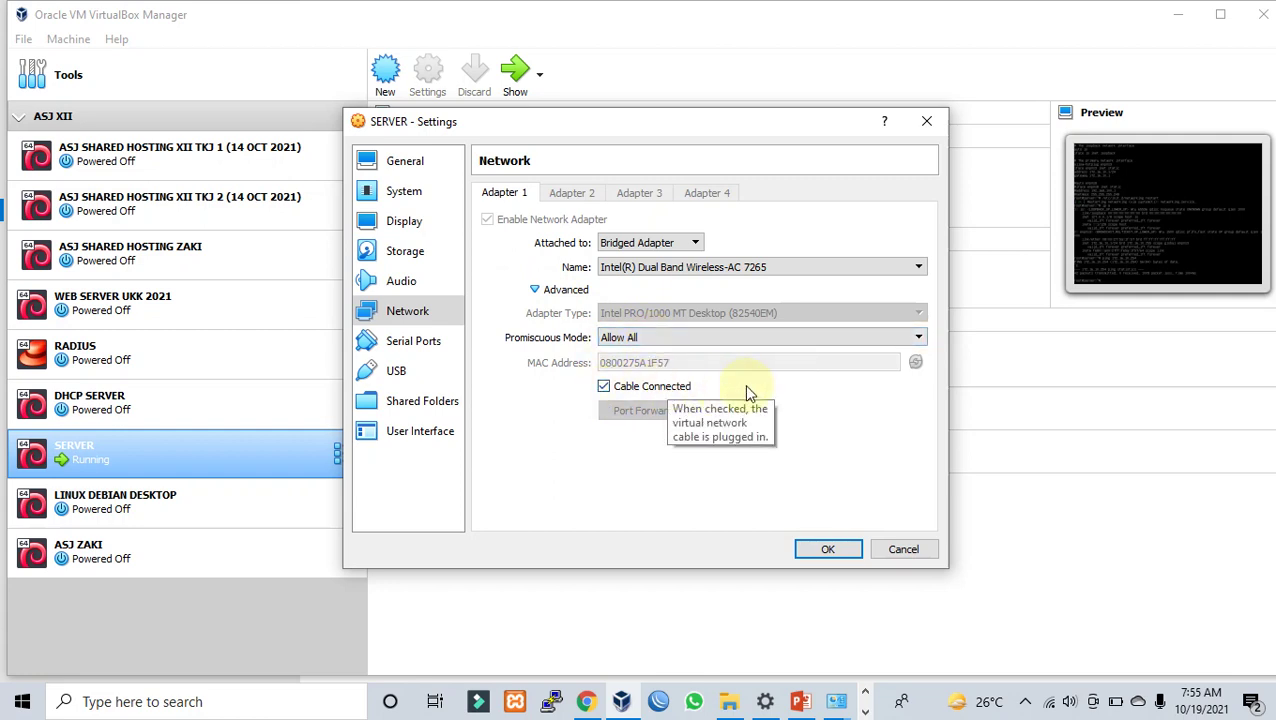
{"action": "left_click", "coordinate": [824, 552]}
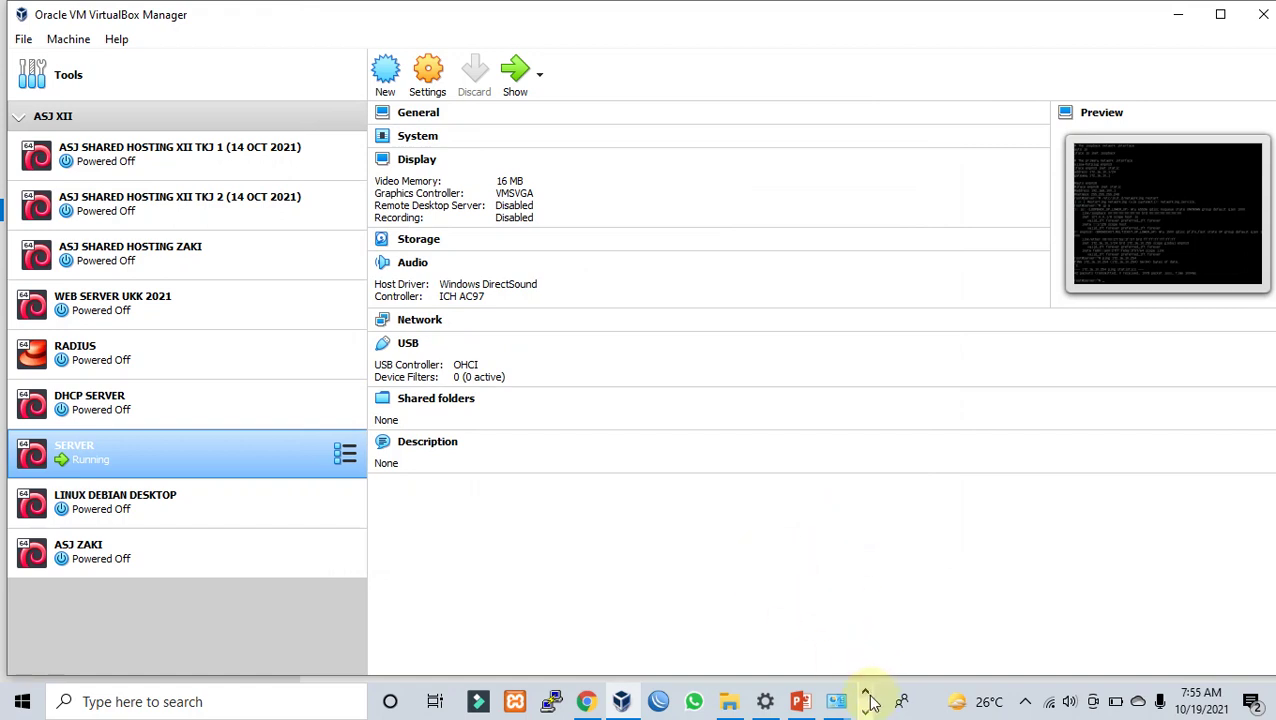
{"action": "left_click", "coordinate": [867, 697]}
{"action": "left_click", "coordinate": [865, 711]}
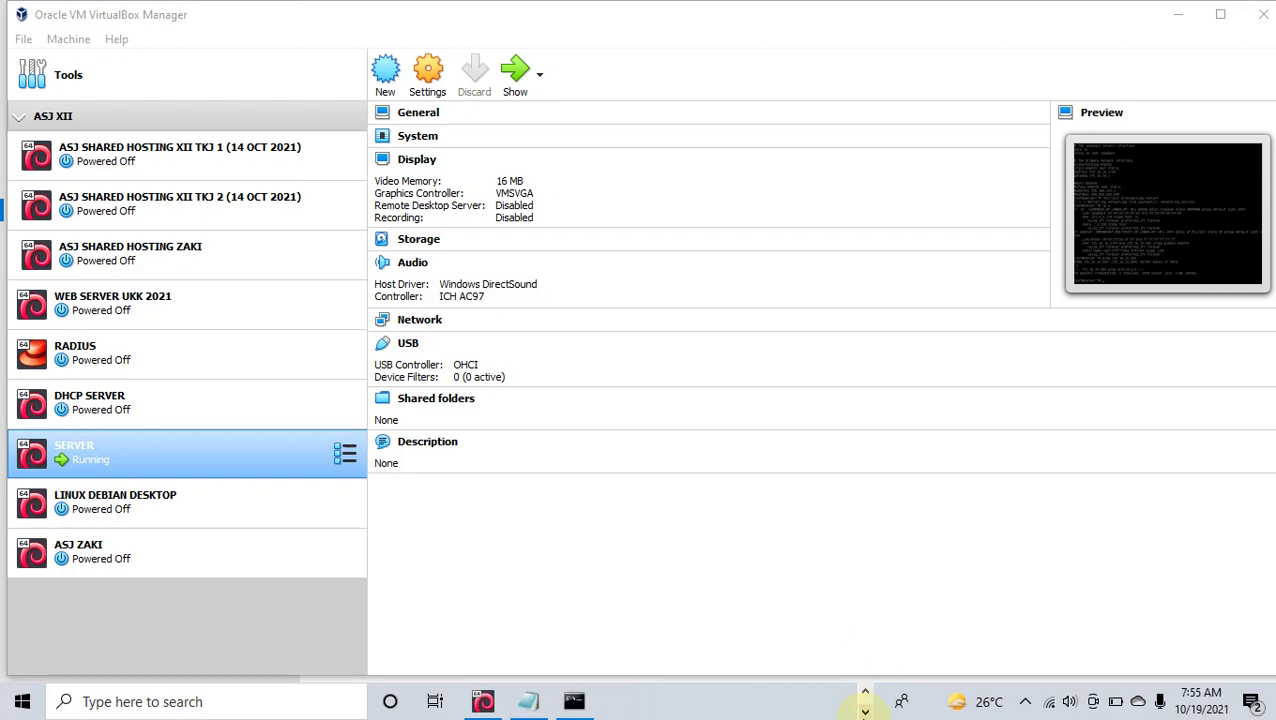
Step: In the SERVER VM console, open /etc/network/interfaces in nano
{"action": "mouse_move", "coordinate": [483, 701]}
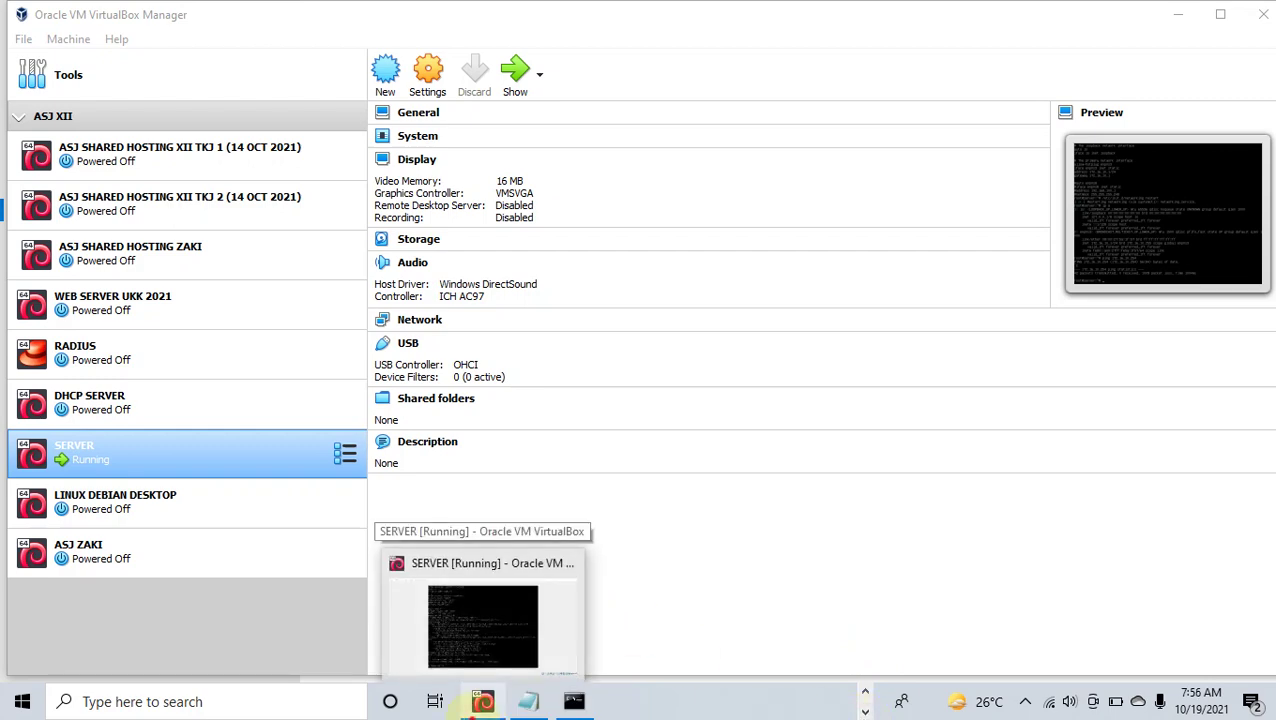
{"action": "left_click", "coordinate": [484, 610]}
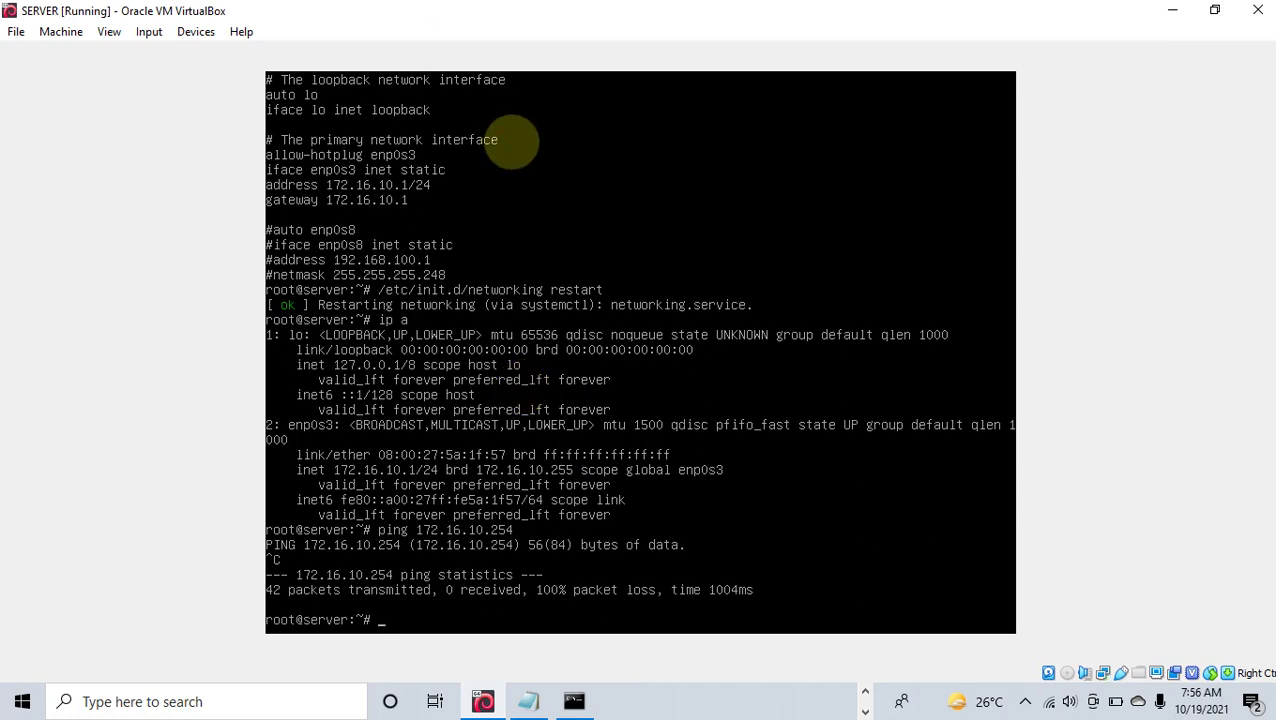
{"action": "type", "text": "nano /etc/network"}
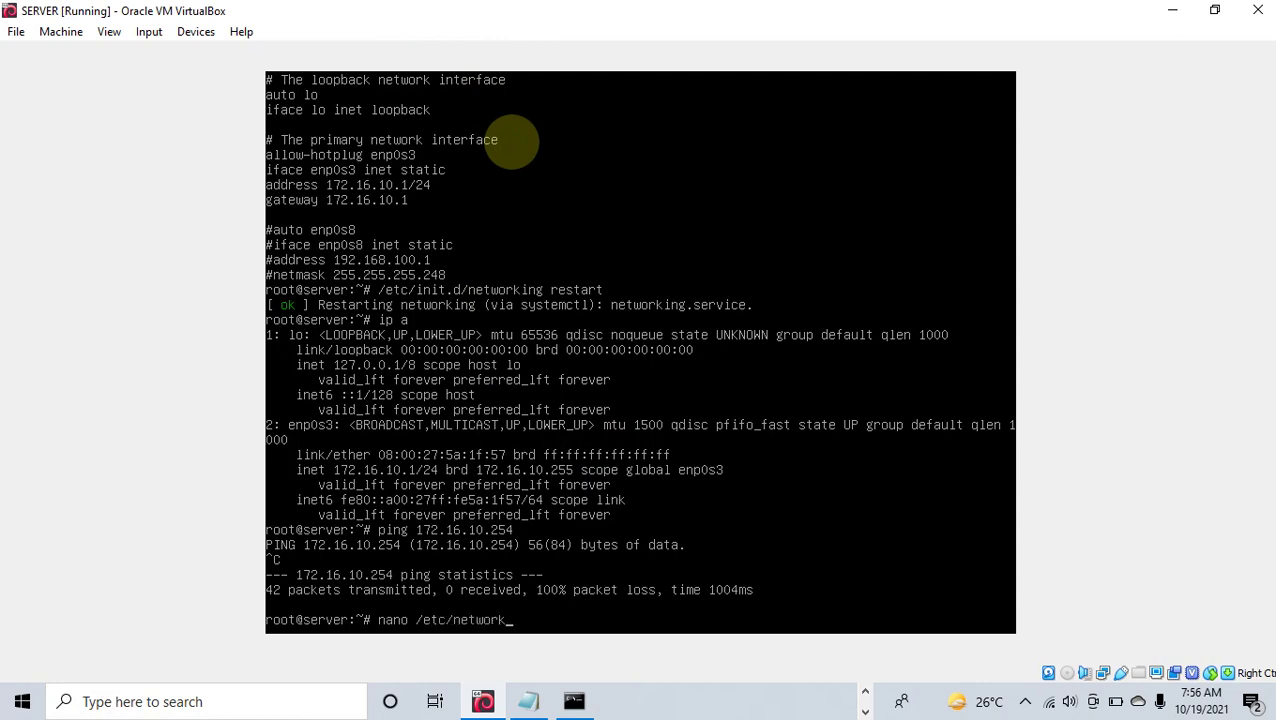
{"action": "type", "text": "/in"}
{"action": "key", "text": "Tab"}
{"action": "key", "text": "Return"}
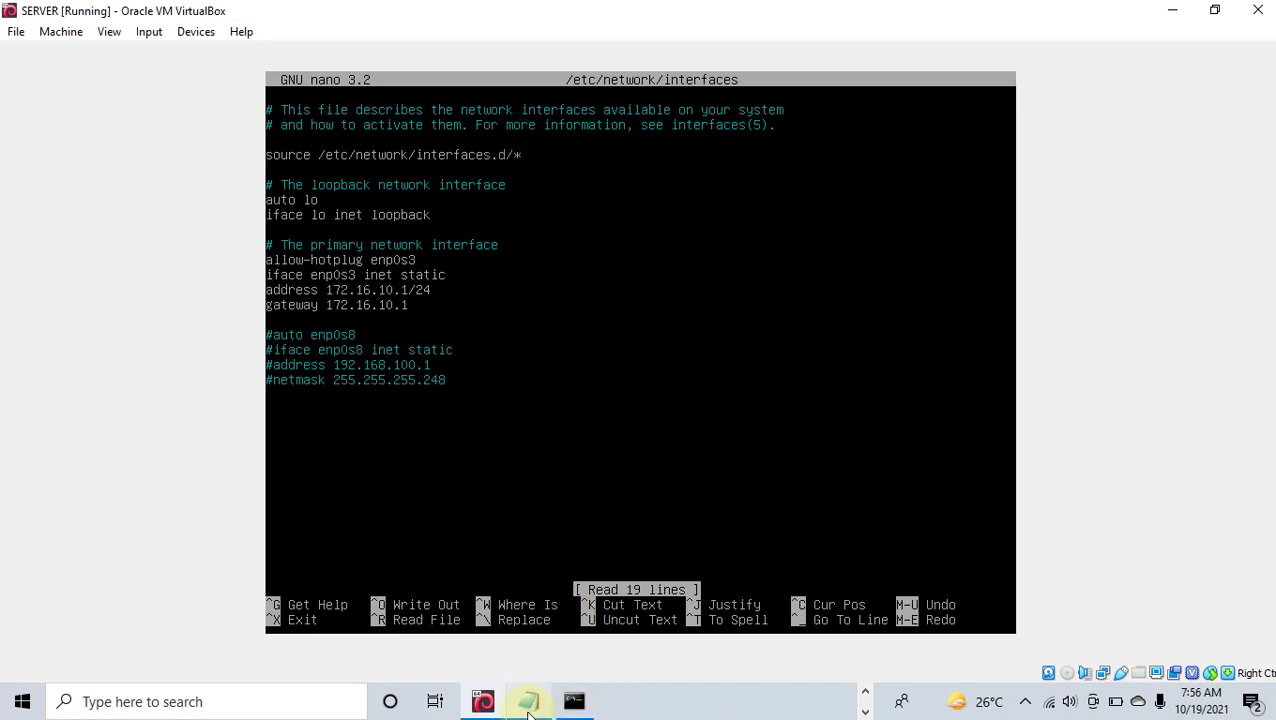
{"action": "left_click", "coordinate": [526, 701]}
{"action": "left_click", "coordinate": [592, 231]}
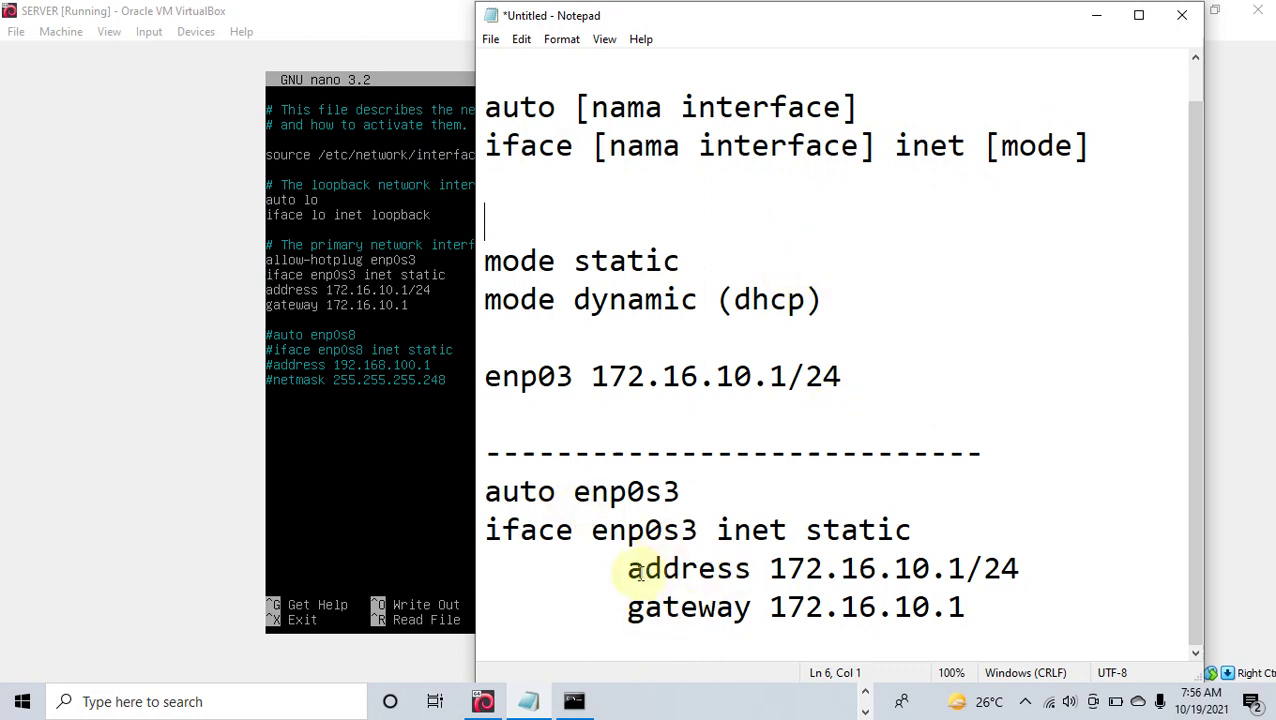
{"action": "left_click_drag", "start_coordinate": [628, 568], "coordinate": [983, 595]}
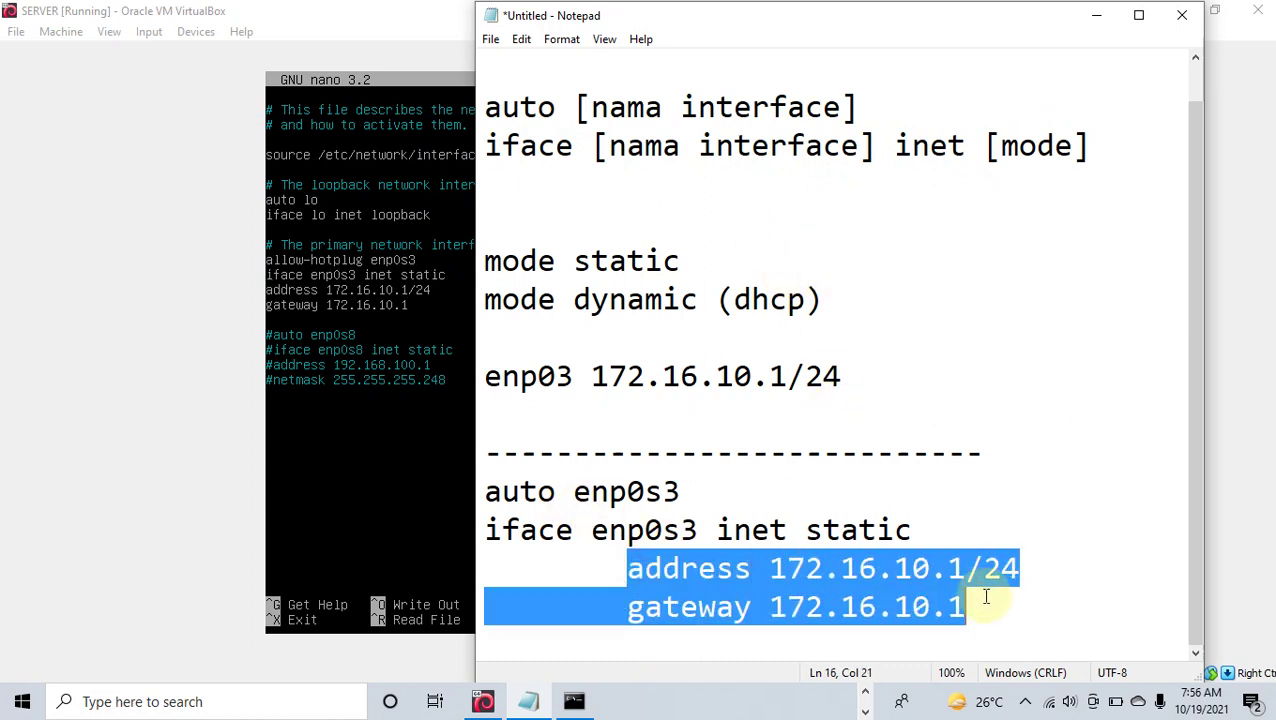
{"action": "left_click", "coordinate": [853, 350]}
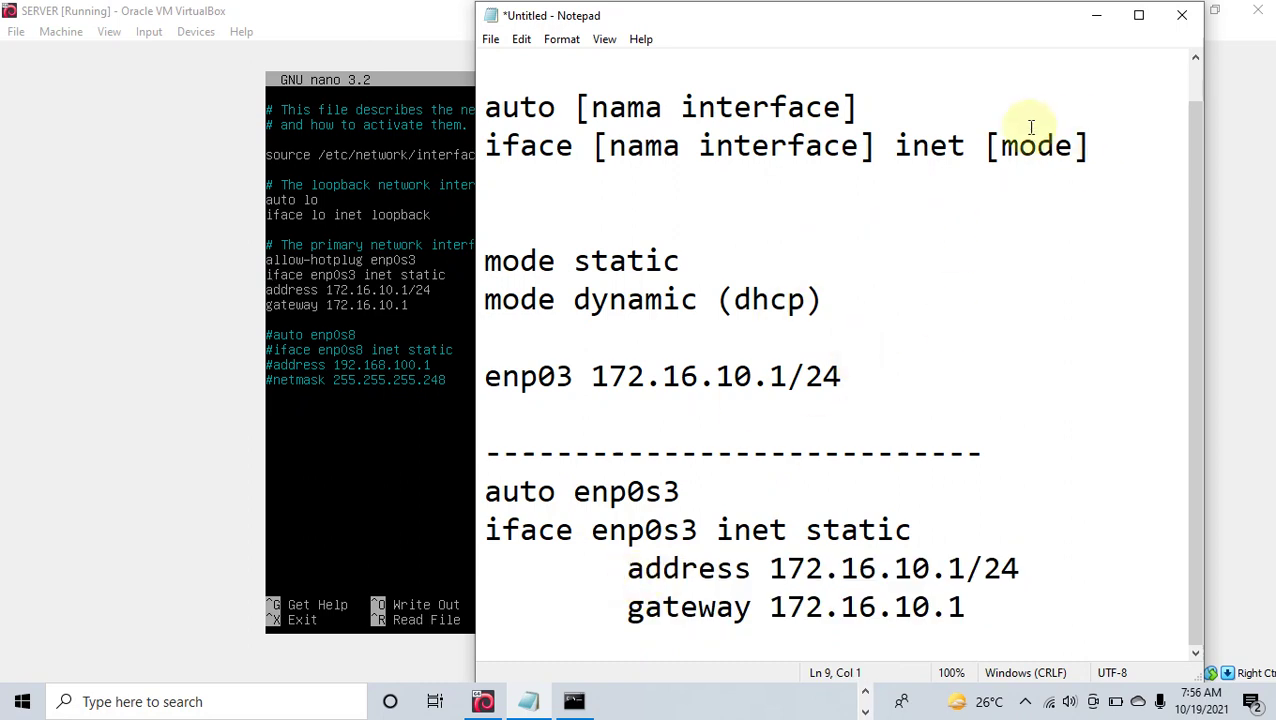
{"action": "left_click", "coordinate": [1097, 17]}
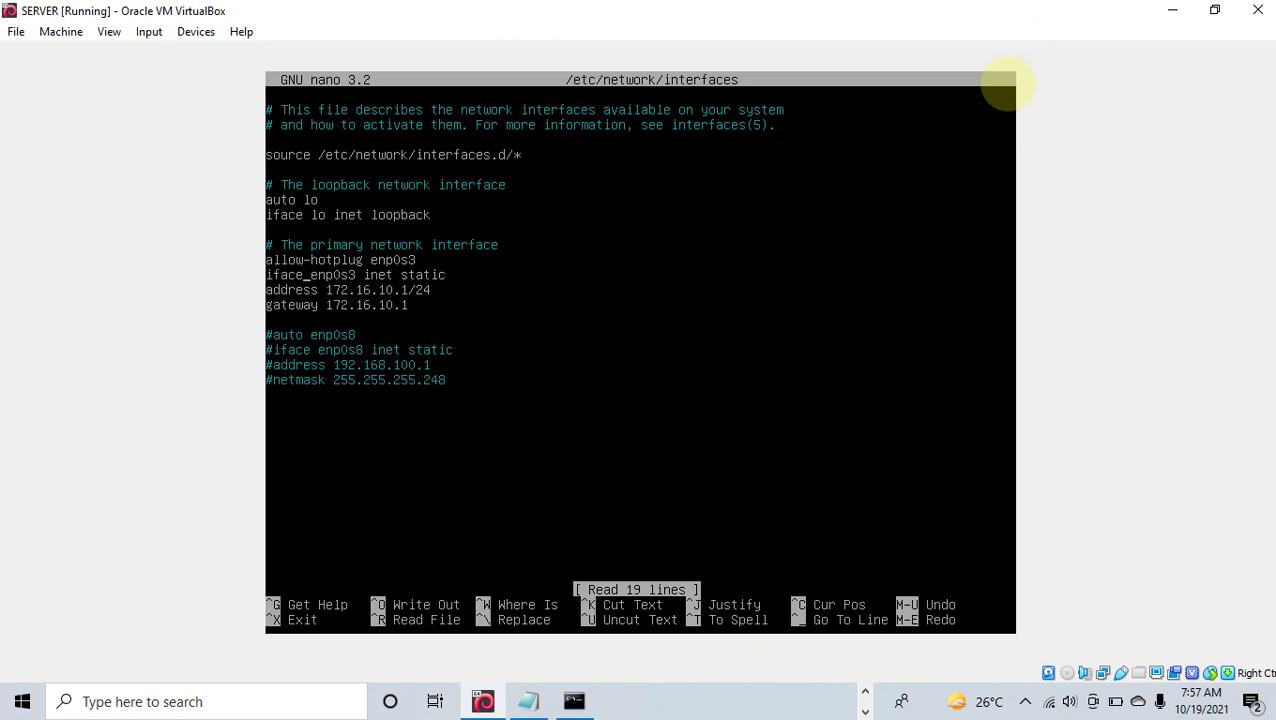
Step: Change enp0s3 from static to dhcp and comment out its address and gateway lines
{"action": "key", "text": "Right"}
{"action": "key", "text": "Right"}
{"action": "key", "text": "Right"}
{"action": "key", "text": "Right"}
{"action": "key", "text": "Right"}
{"action": "key", "text": "Right"}
{"action": "key", "text": "Right"}
{"action": "key", "text": "Right"}
{"action": "key", "text": "Right"}
{"action": "key", "text": "Right"}
{"action": "key", "text": "Right"}
{"action": "key", "text": "Right"}
{"action": "key", "text": "Right"}
{"action": "key", "text": "Right"}
{"action": "key", "text": "Right"}
{"action": "key", "text": "Right"}
{"action": "key", "text": "Right"}
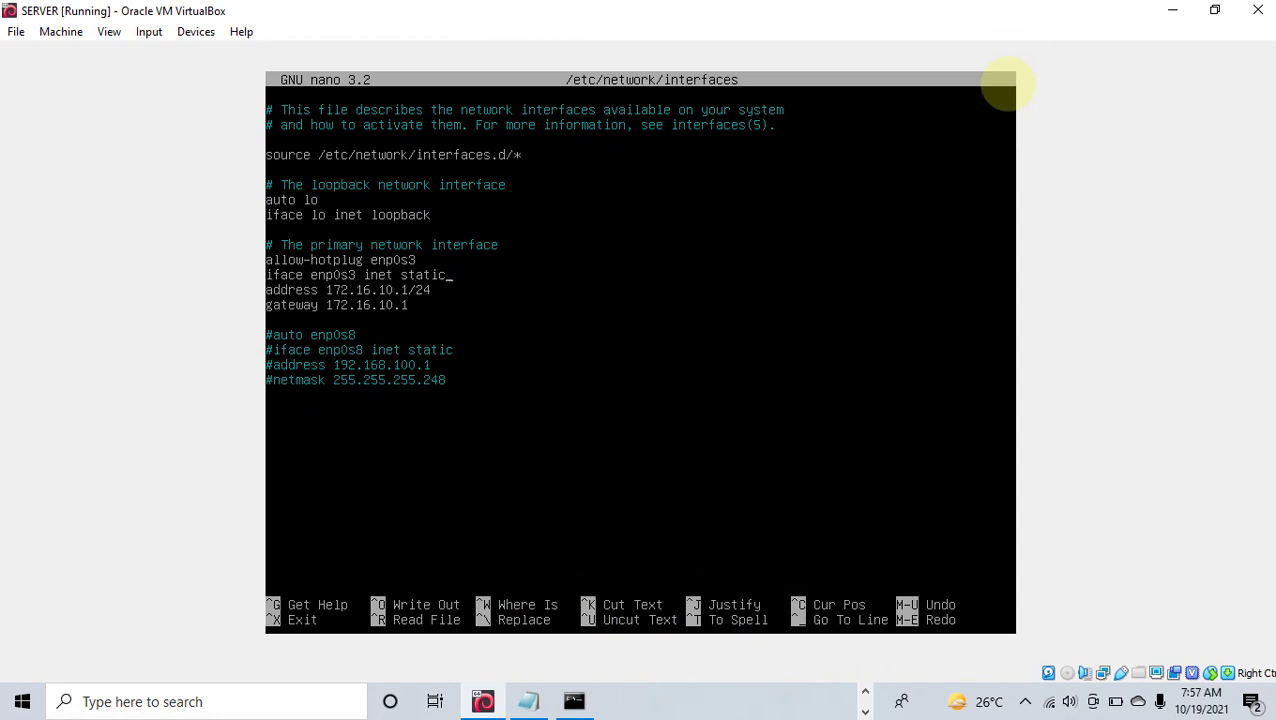
{"action": "key", "text": "BackSpace"}
{"action": "key", "text": "BackSpace"}
{"action": "key", "text": "BackSpace"}
{"action": "key", "text": "BackSpace"}
{"action": "key", "text": "BackSpace"}
{"action": "key", "text": "BackSpace"}
{"action": "type", "text": "dhcp"}
{"action": "key", "text": "Left"}
{"action": "type", "text": "#"}
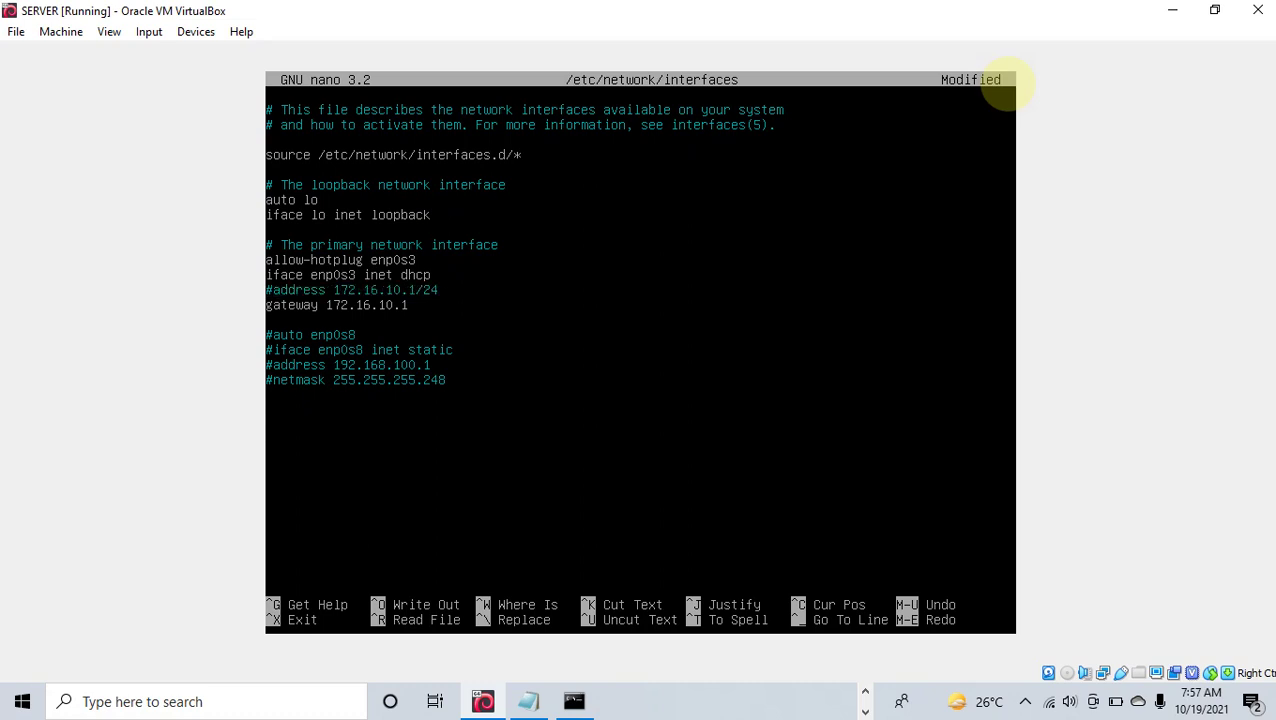
{"action": "type", "text": "#3"}
{"action": "key", "text": "BackSpace"}
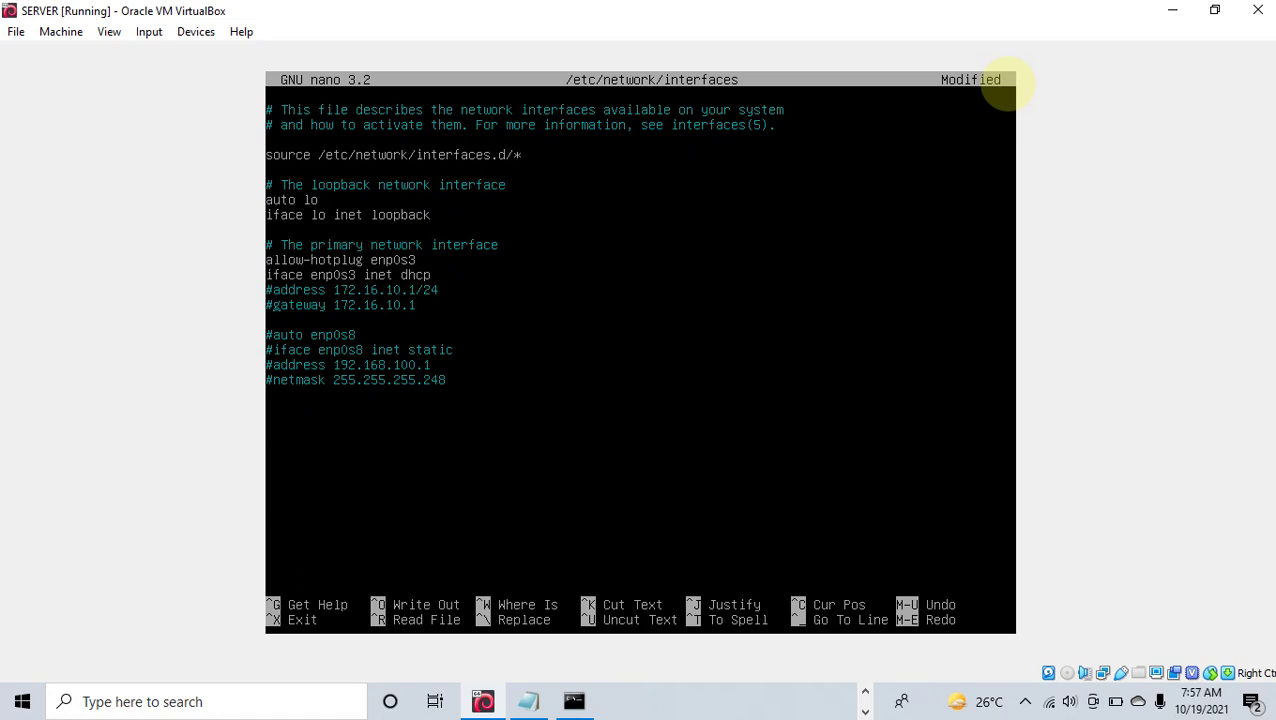
Step: Save the interfaces file and exit nano
{"action": "key", "text": "ctrl+x"}
{"action": "key", "text": "y"}
{"action": "key", "text": "Return"}
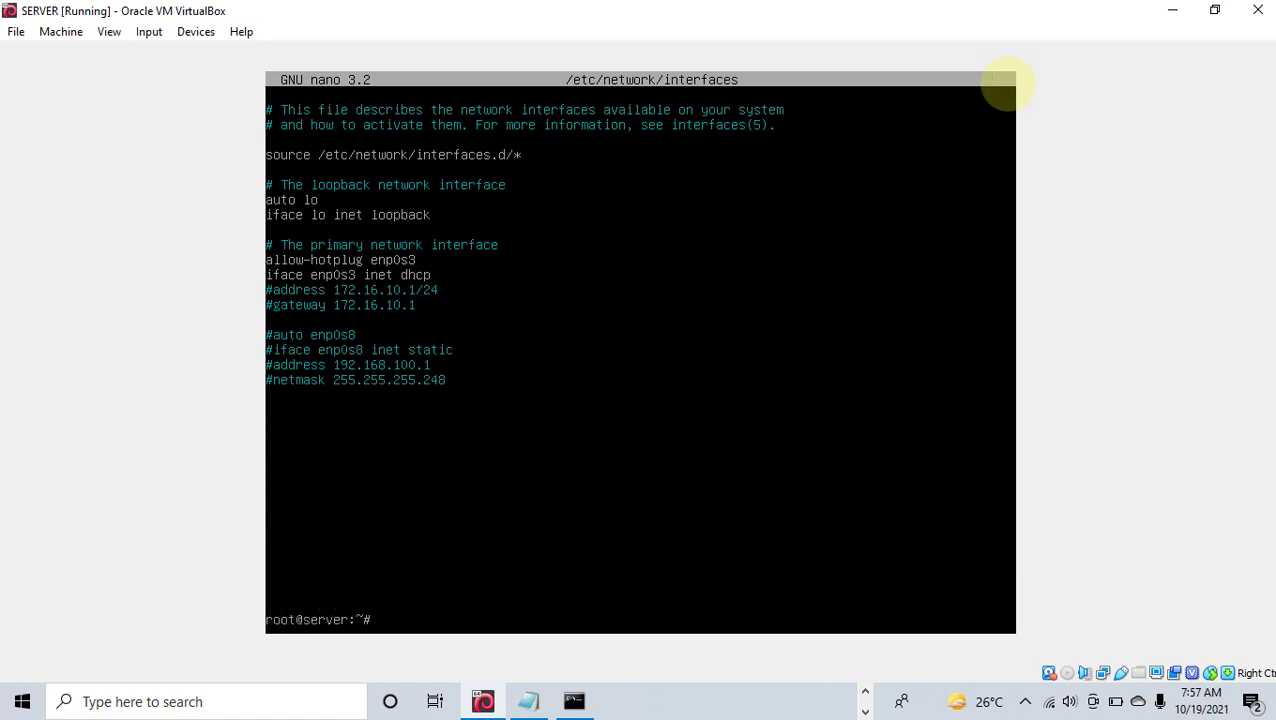
Step: Restart the SERVER's networking with /etc/init.d/networking restart, then list its addresses with ip a
{"action": "type", "text": "/etc/init.d/networking "}
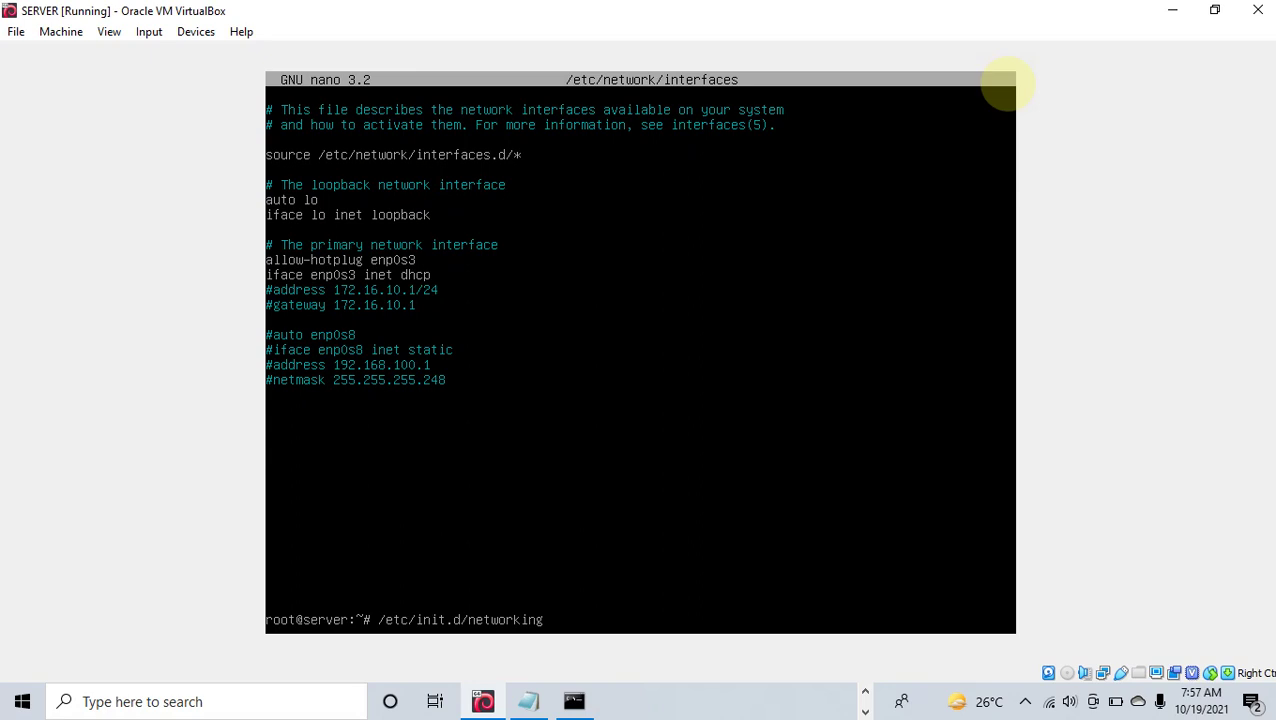
{"action": "type", "text": "restart"}
{"action": "key", "text": "Return"}
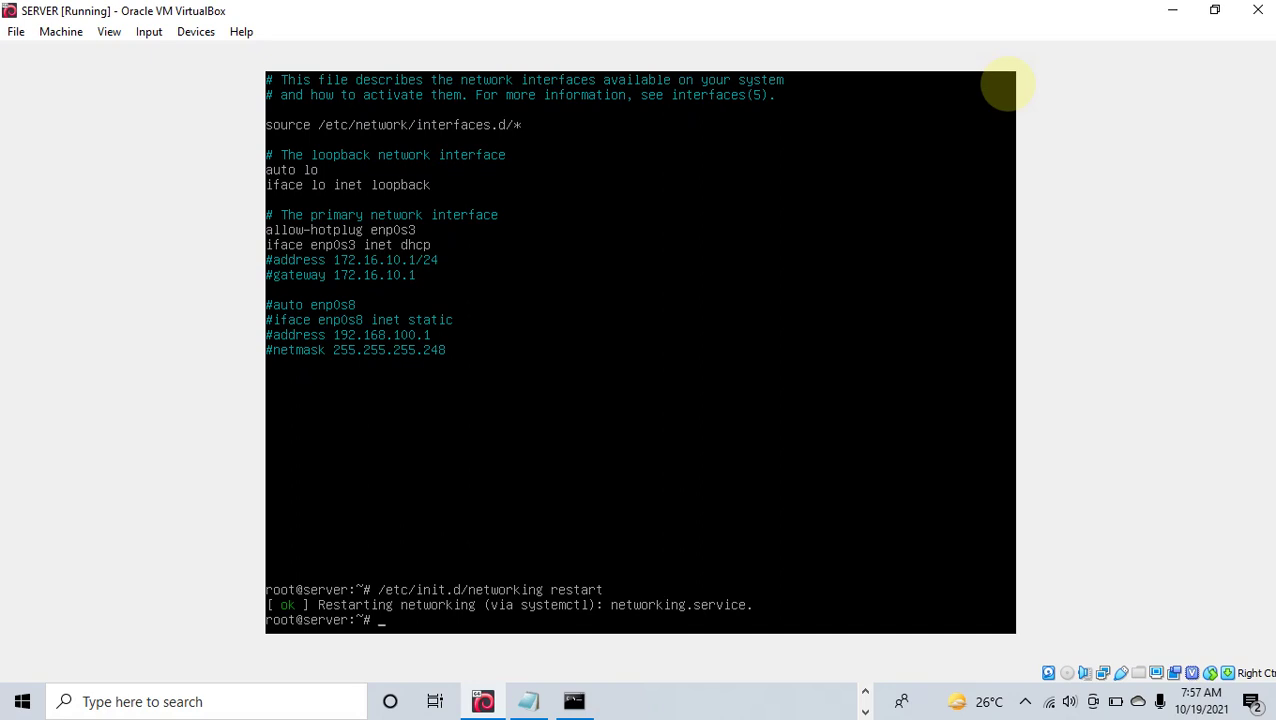
{"action": "type", "text": "ip a"}
{"action": "key", "text": "Return"}
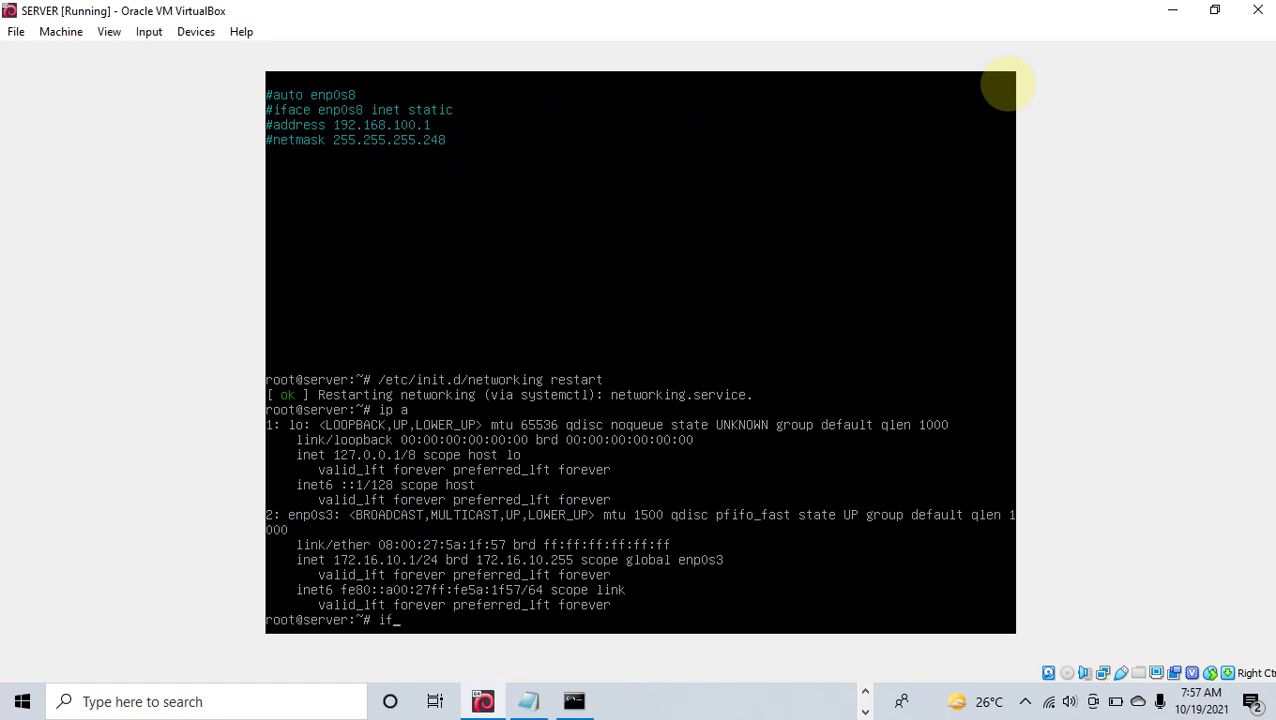
Step: Cycle enp0s3 with ifdown and ifup so it leases 172.16.1.1/22 over DHCP, then recheck ip a
{"action": "type", "text": "wn enp0s3"}
{"action": "key", "text": "Return"}
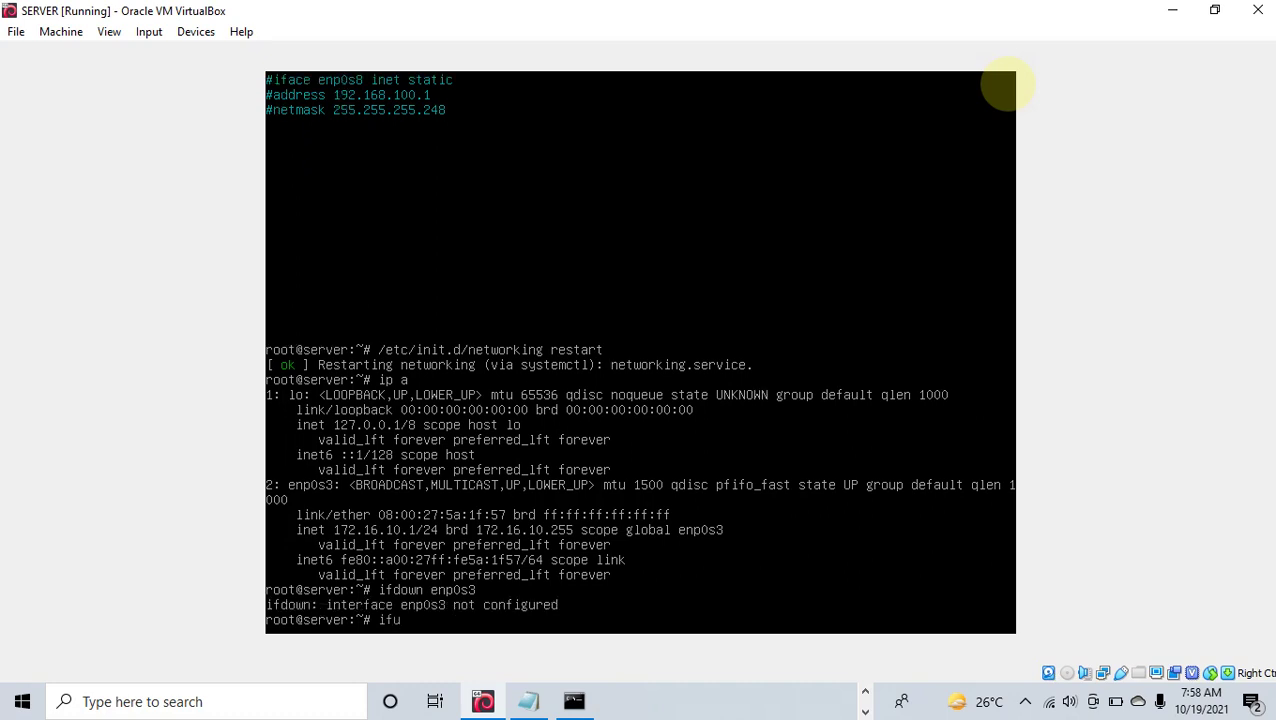
{"action": "type", "text": "ifup enp0s3"}
{"action": "key", "text": "Return"}
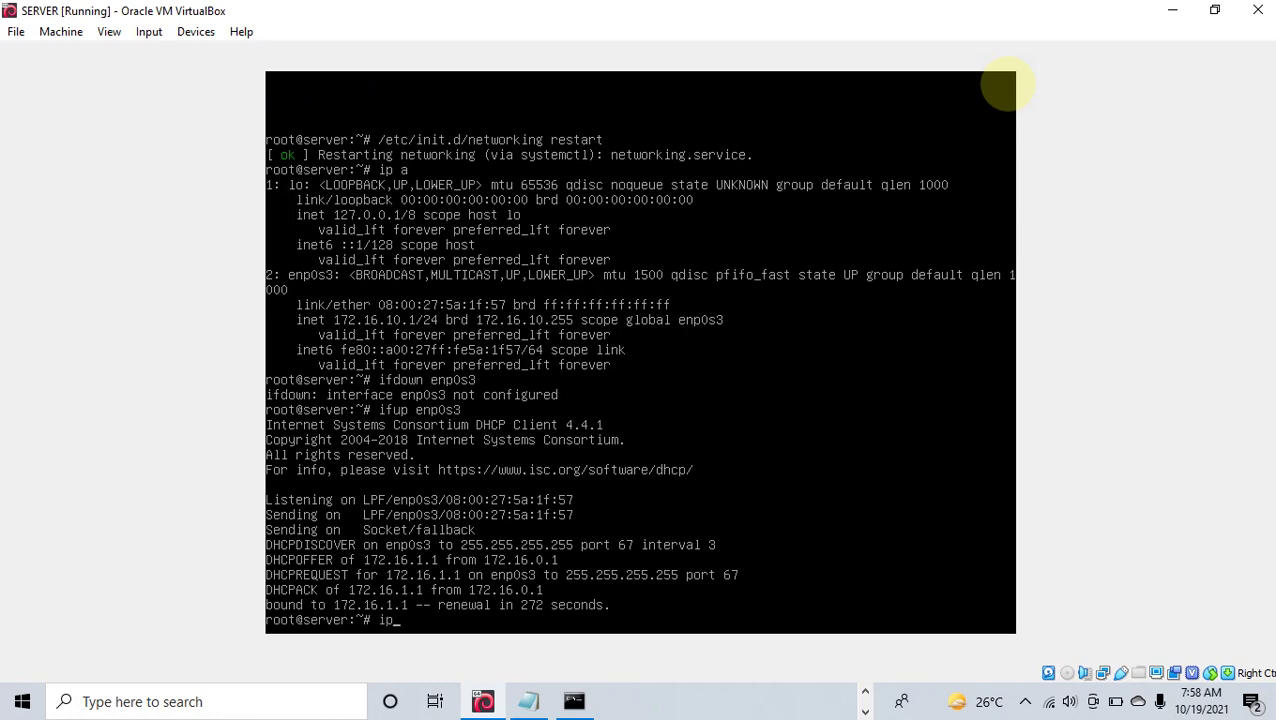
{"action": "key", "text": "Return"}
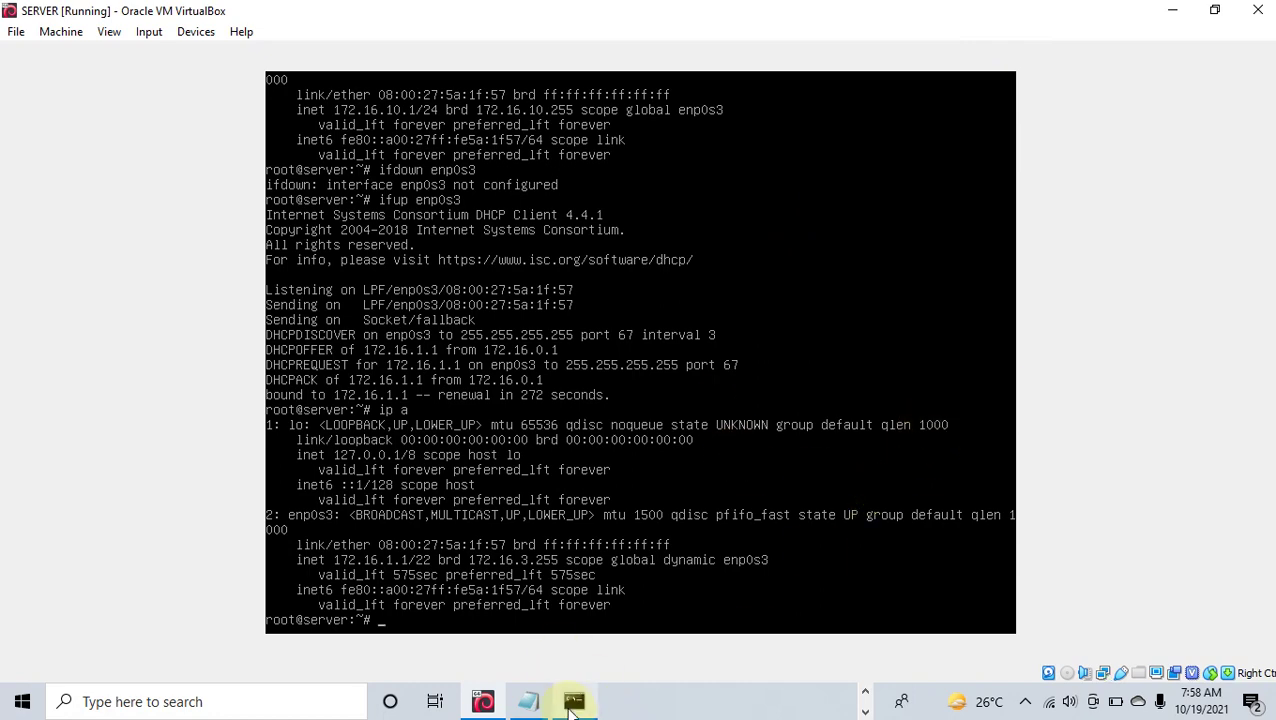
Step: From the host Command Prompt, ping the server at 172.16.1.1 successfully, then stop the ping
{"action": "left_click", "coordinate": [574, 701]}
{"action": "type", "text": "ping"}
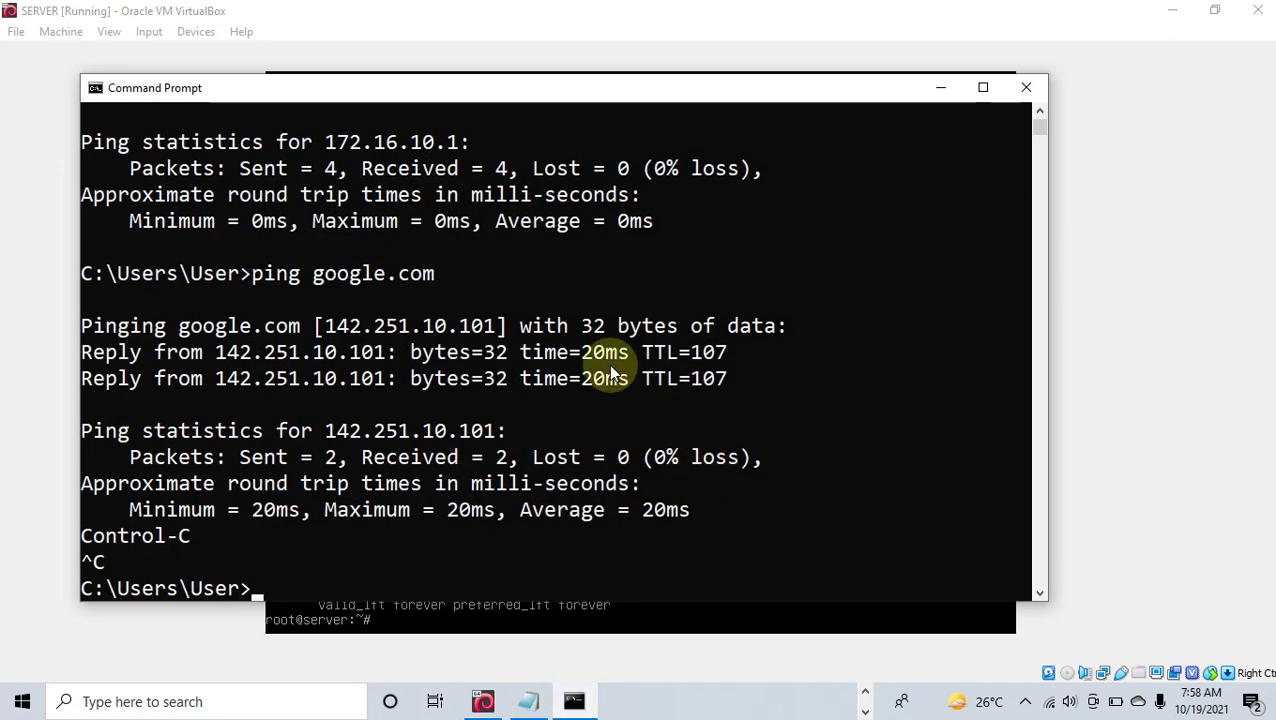
{"action": "type", "text": "72.16.1.1"}
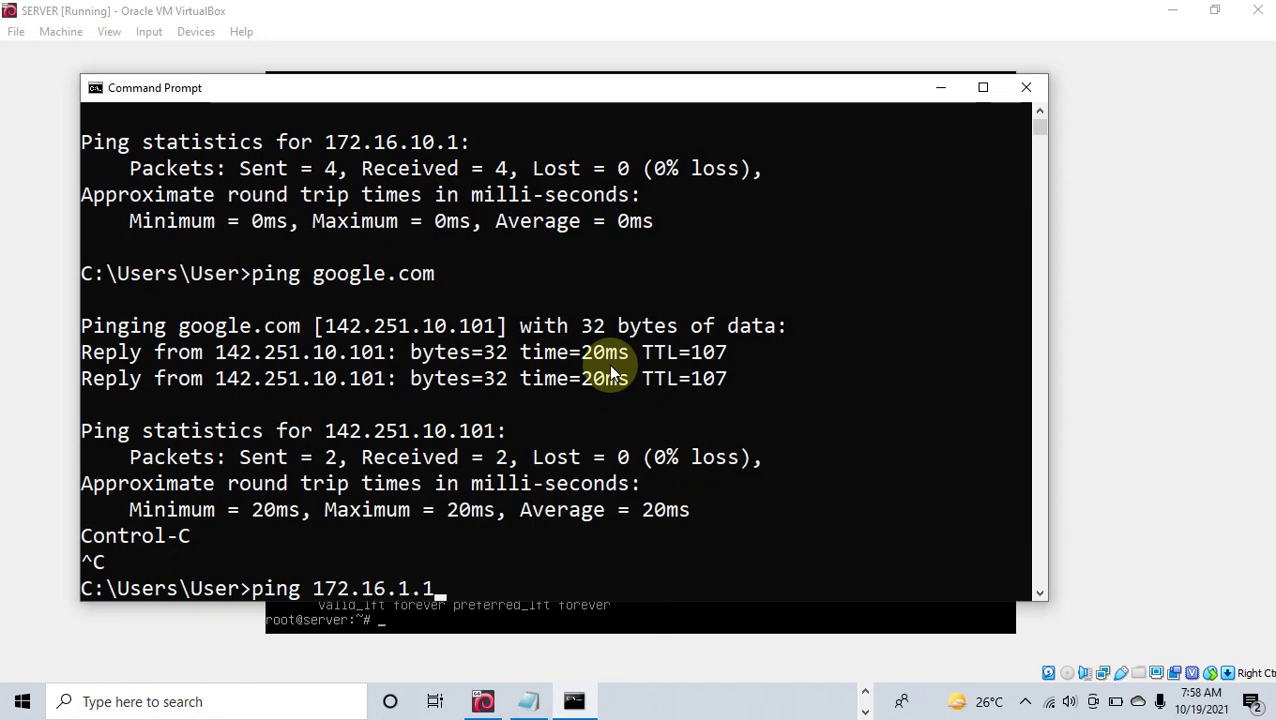
{"action": "key", "text": "Return"}
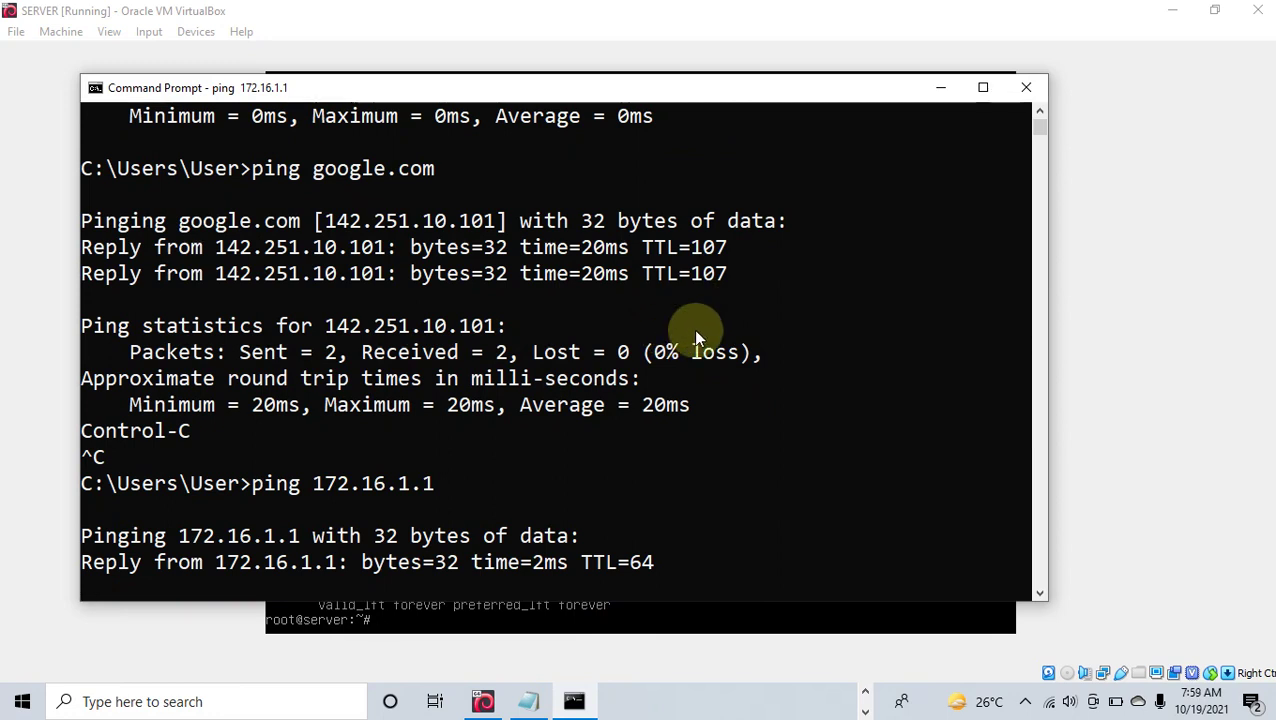
{"action": "key", "text": "ctrl+c"}
Step: Run ipconfig and scroll to find the host Wi-Fi address 172.16.0.240
{"action": "type", "text": "ipconif"}
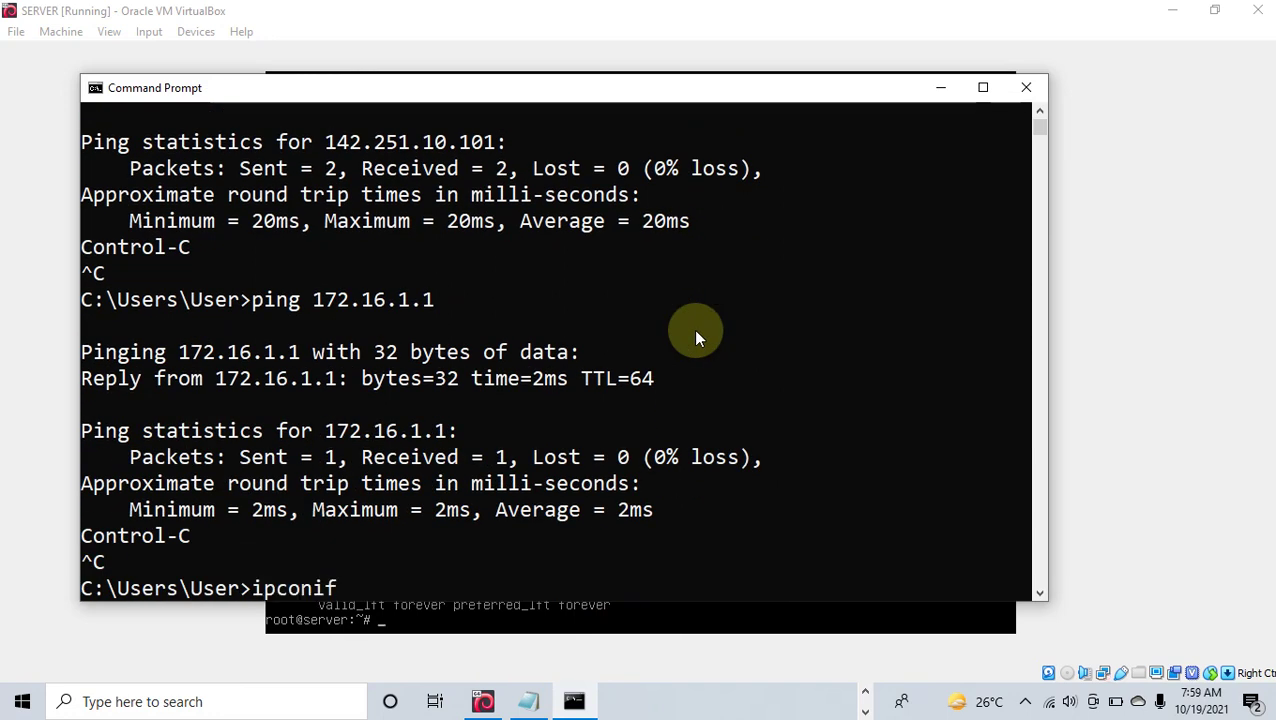
{"action": "key", "text": "BackSpace"}
{"action": "key", "text": "BackSpace"}
{"action": "type", "text": "fig"}
{"action": "key", "text": "Return"}
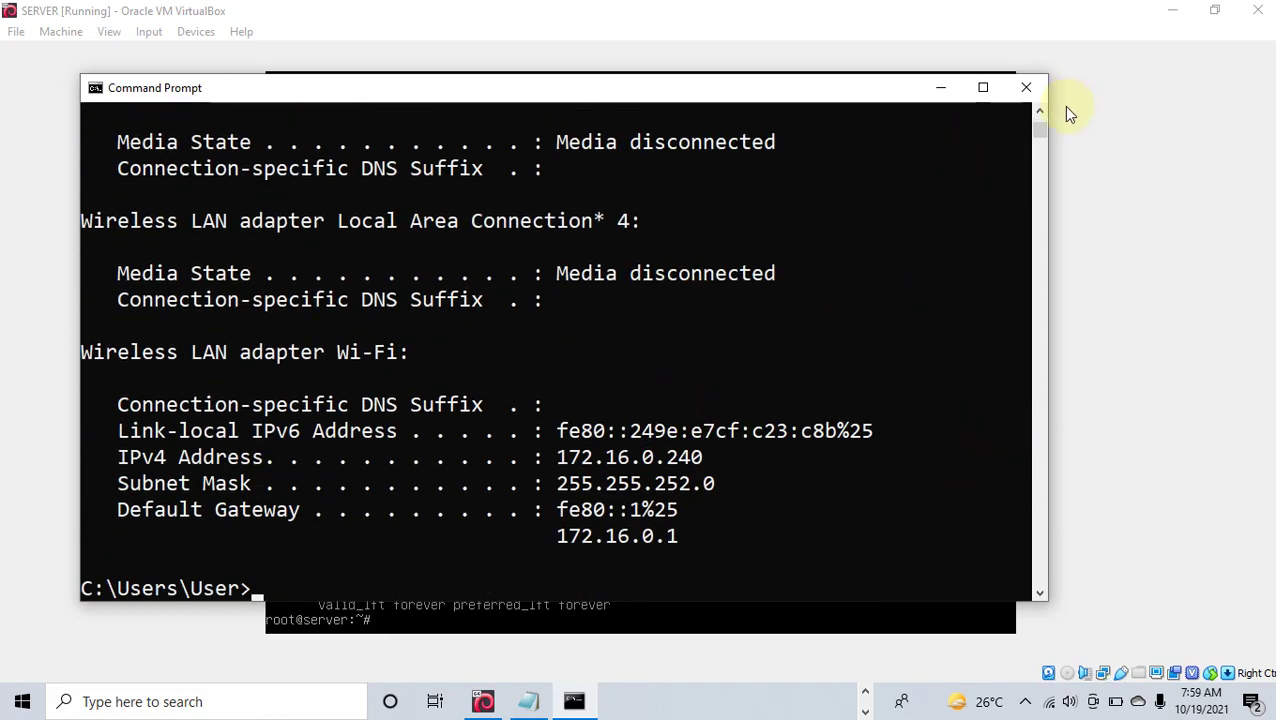
{"action": "left_click_drag", "start_coordinate": [1042, 128], "coordinate": [1033, 95]}
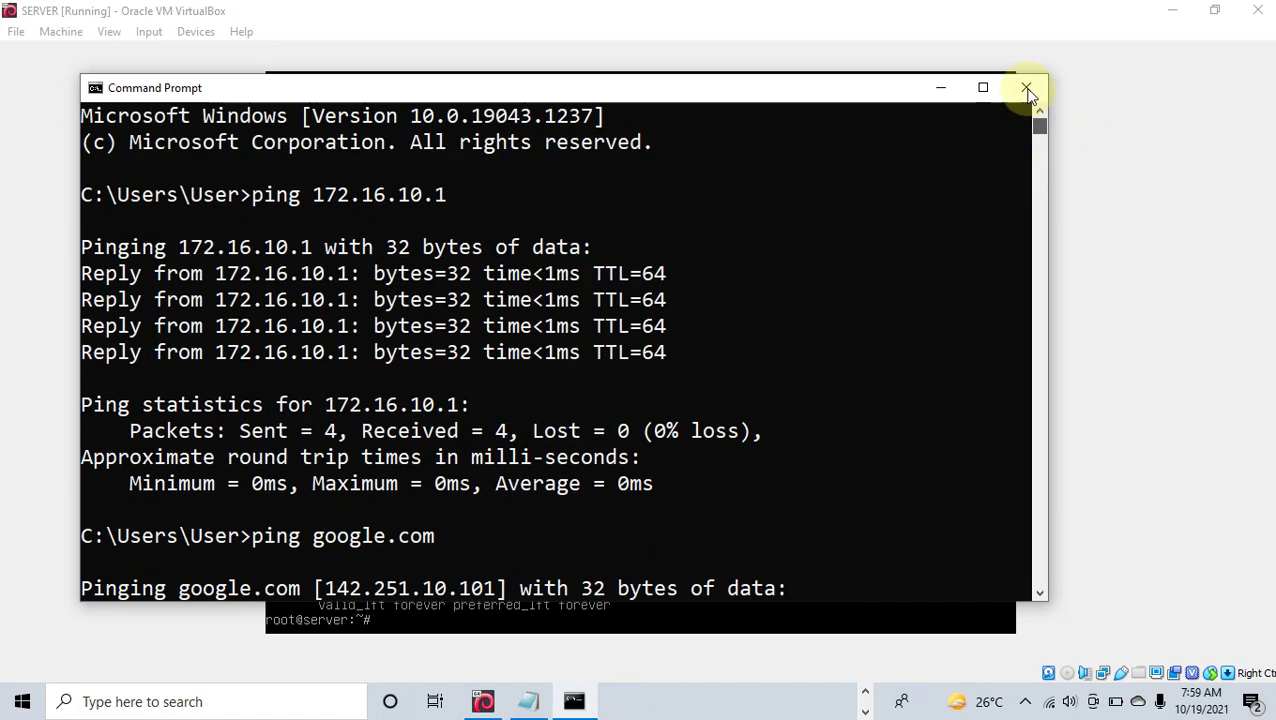
{"action": "left_click", "coordinate": [1040, 593]}
{"action": "left_click_drag", "start_coordinate": [1042, 596], "coordinate": [1042, 596]}
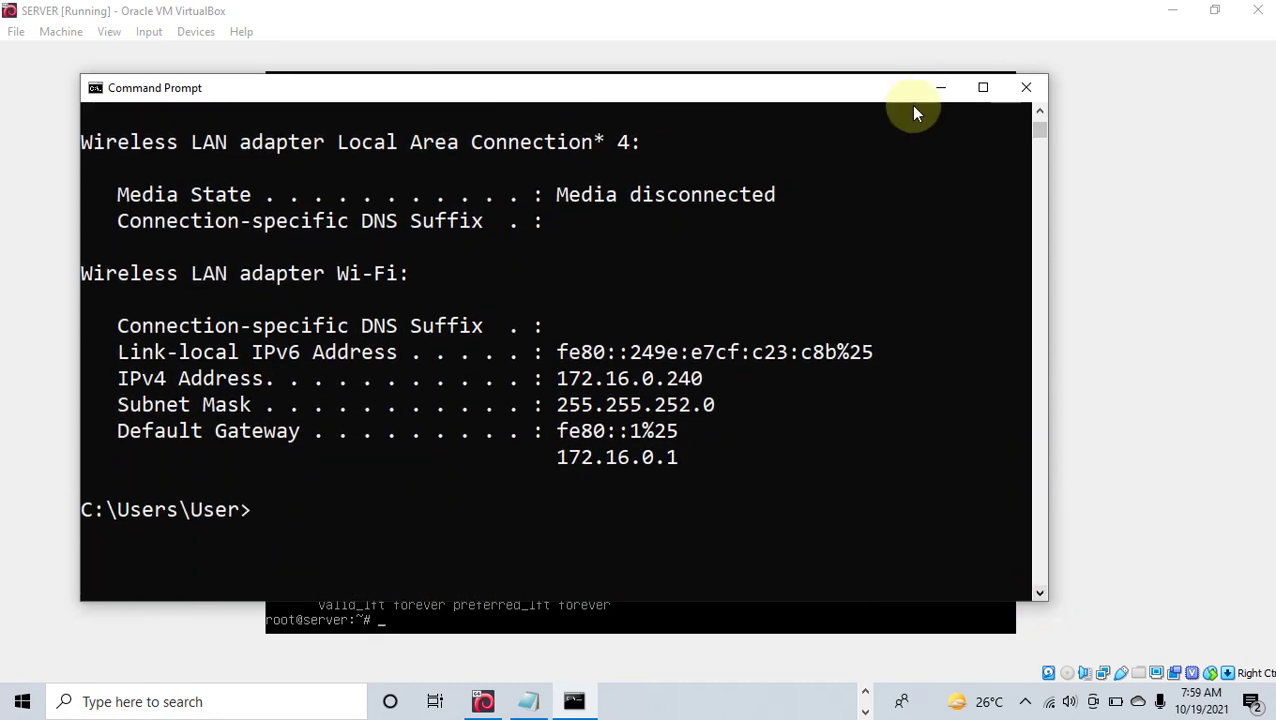
Step: Minimize Command Prompt and run ping 172.16.0.240 from the SERVER console
{"action": "left_click", "coordinate": [939, 88]}
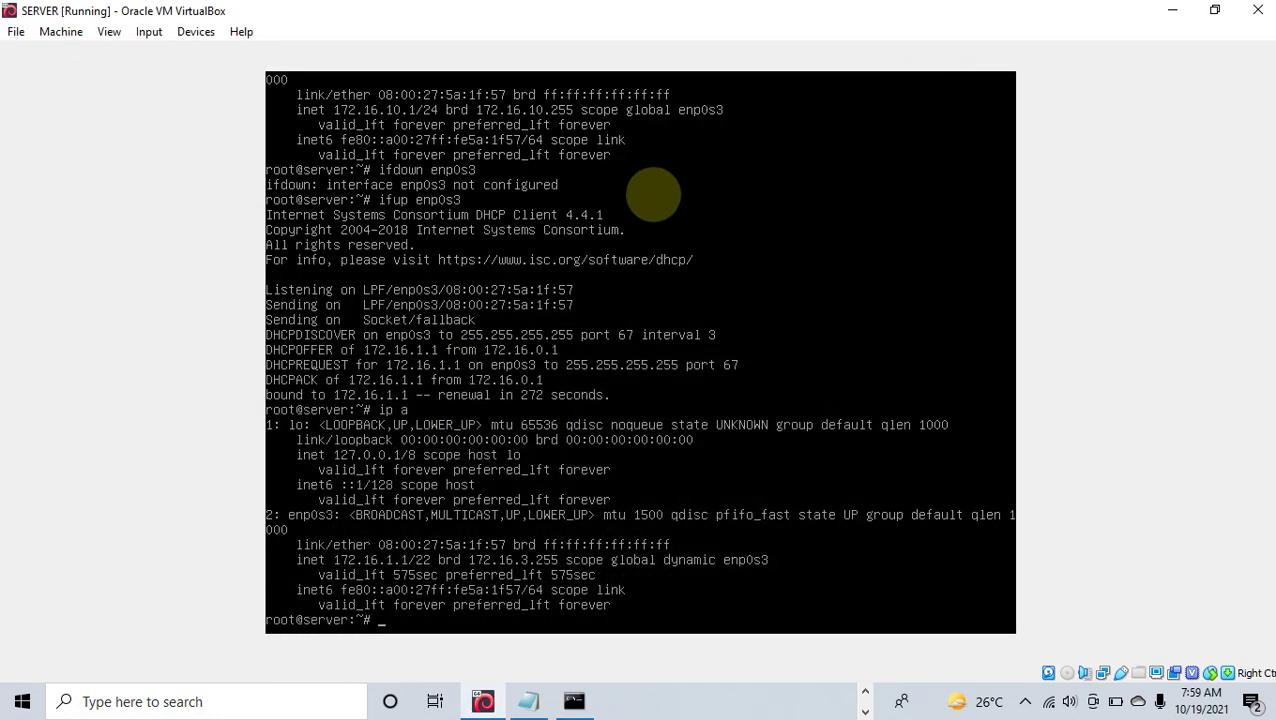
{"action": "type", "text": "ping 172.16.0.240"}
{"action": "key", "text": "Return"}
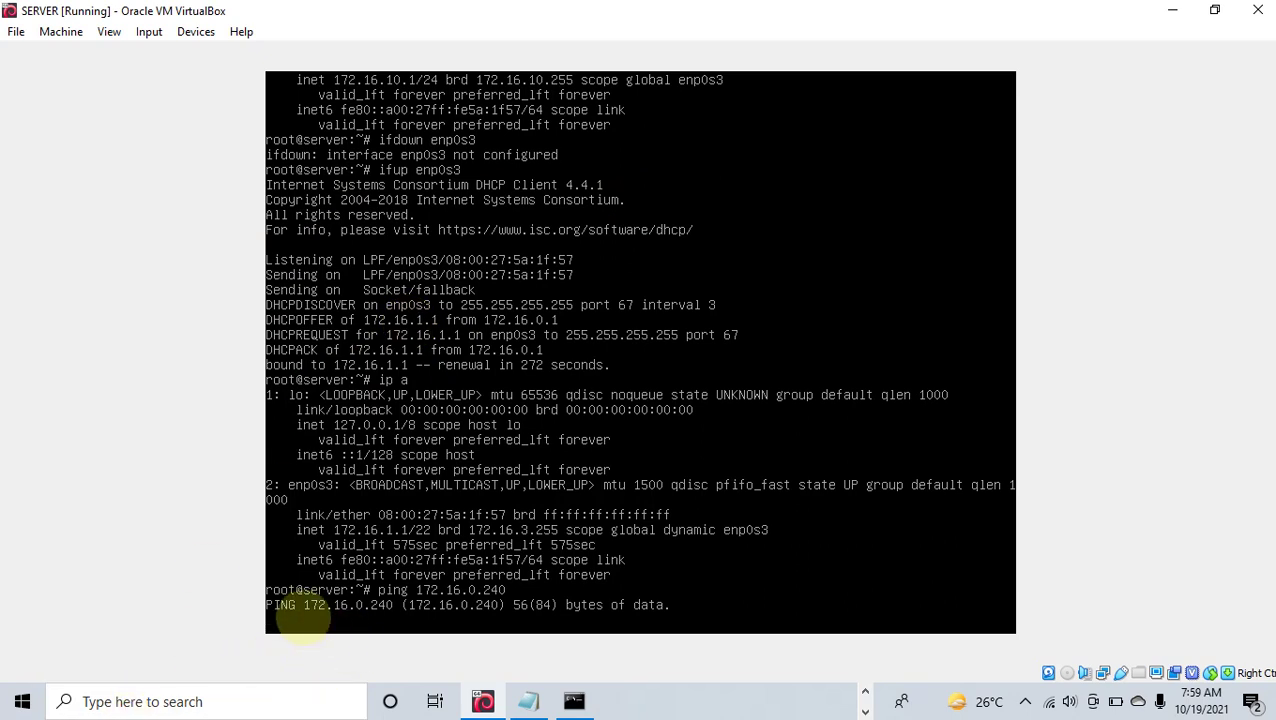
{"action": "left_click", "coordinate": [158, 702]}
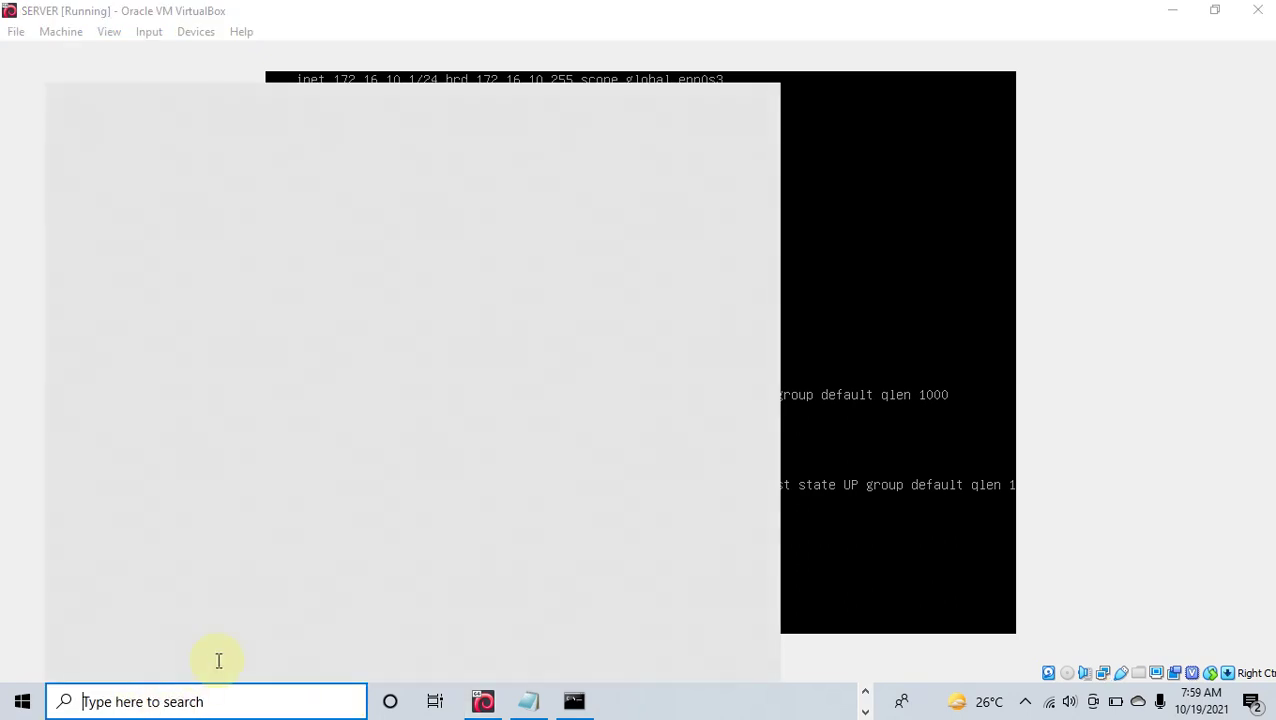
Step: Search 'firewall' and turn Windows Defender Firewall off for both private and public networks
{"action": "type", "text": "firewal"}
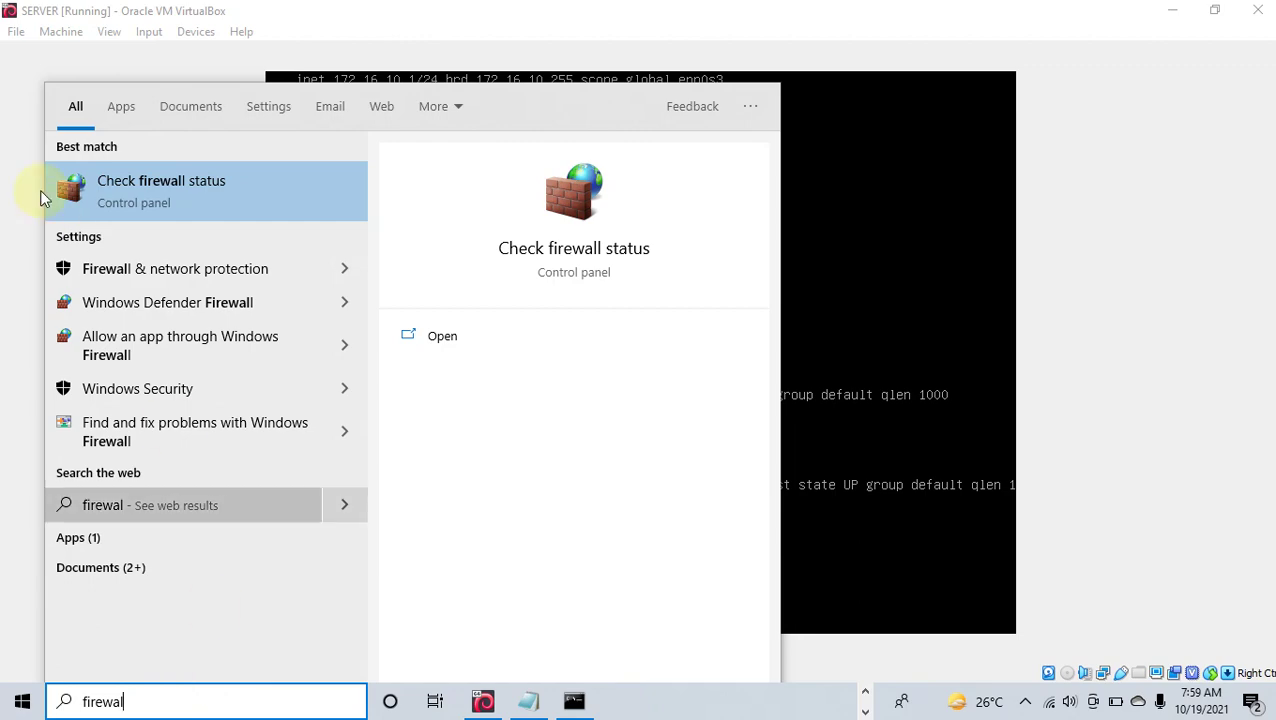
{"action": "left_click", "coordinate": [150, 180]}
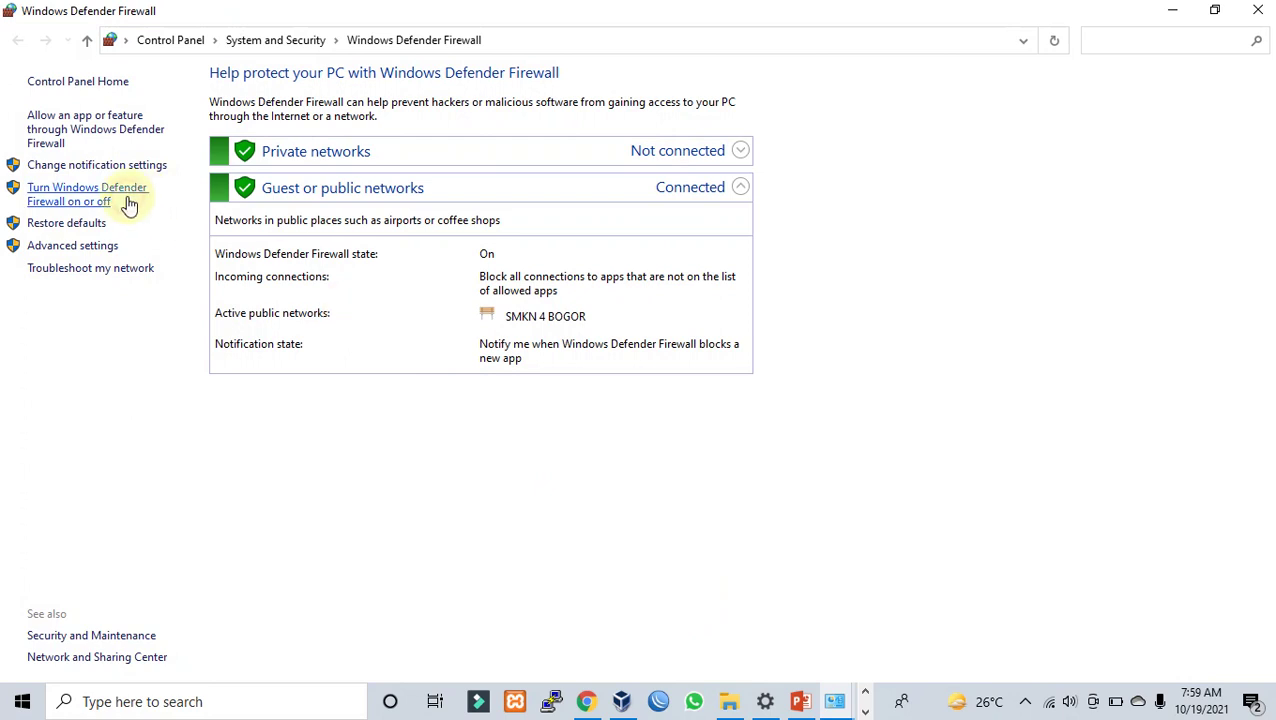
{"action": "left_click", "coordinate": [126, 197]}
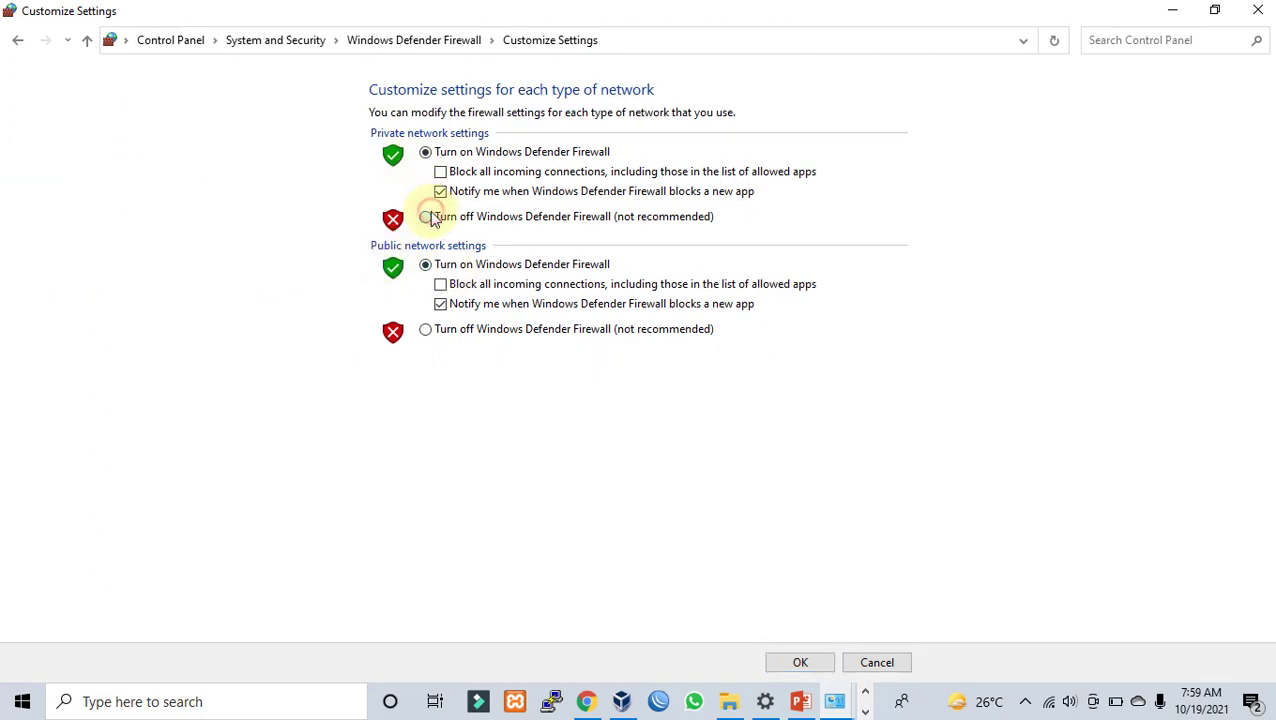
{"action": "left_click", "coordinate": [427, 216]}
{"action": "left_click", "coordinate": [427, 331]}
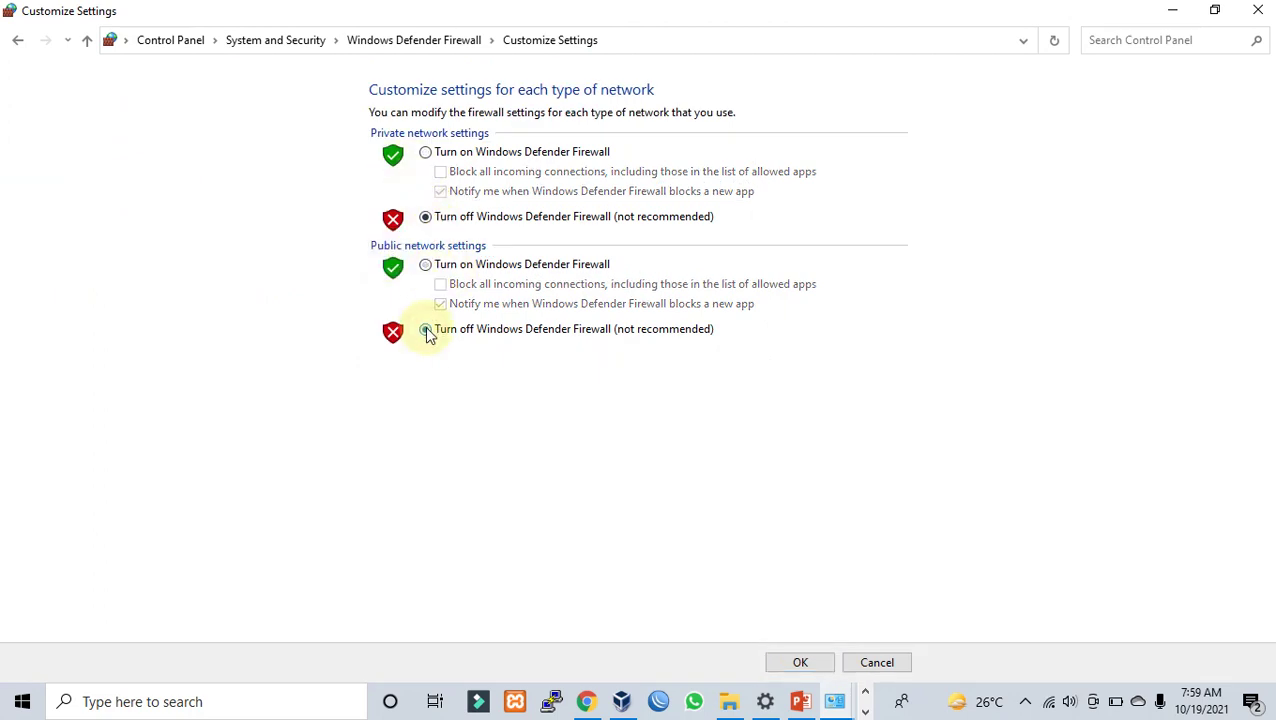
{"action": "left_click", "coordinate": [810, 660]}
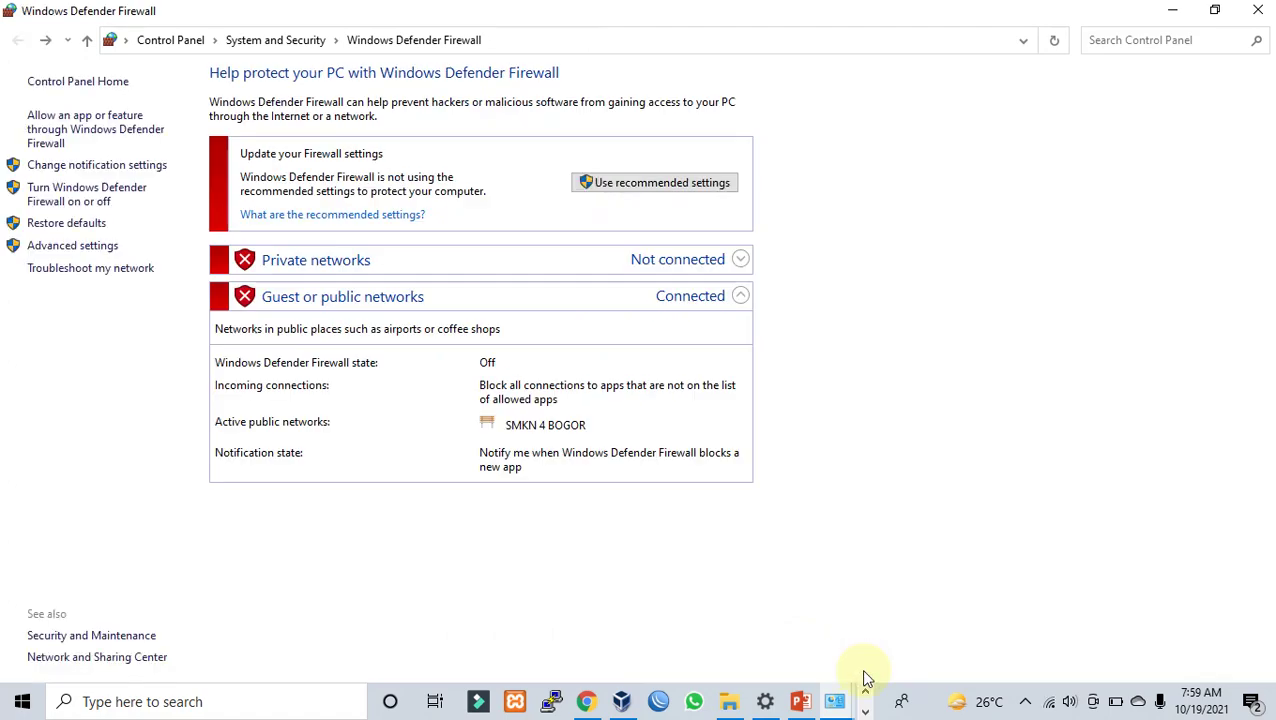
{"action": "left_click", "coordinate": [866, 711]}
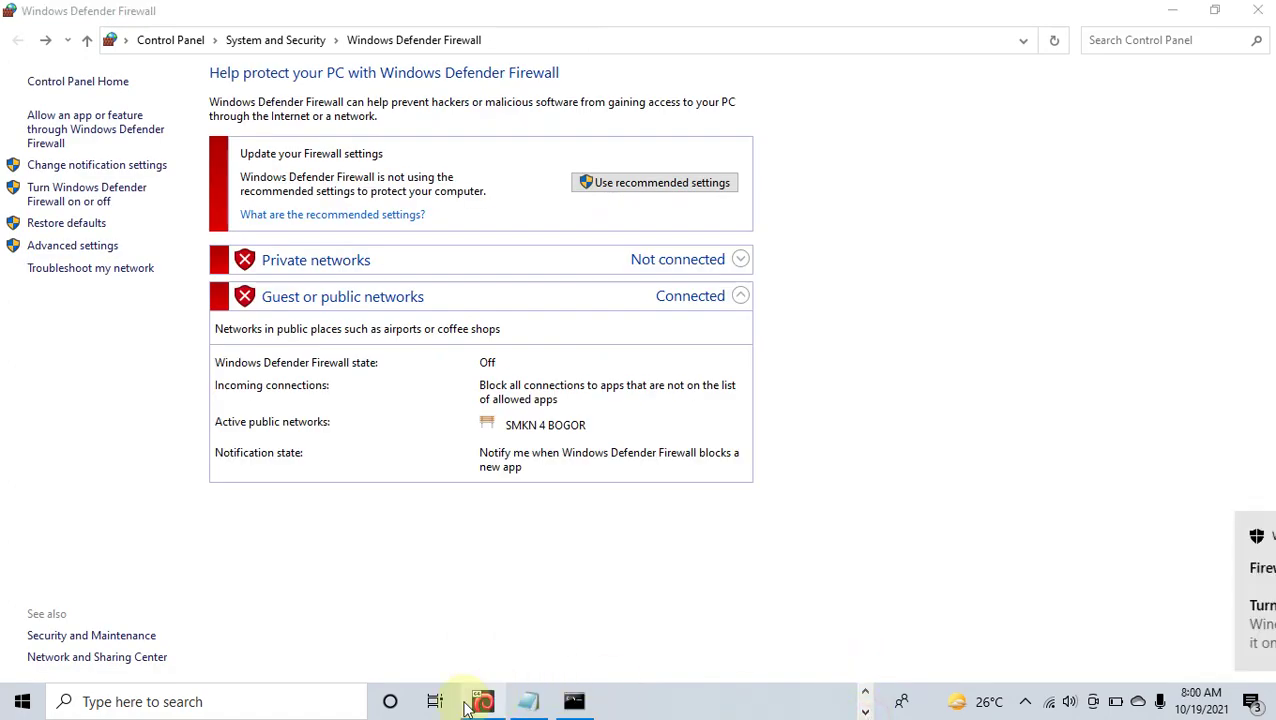
Step: Stop the server's ping to 172.16.0.240 (8 of 36 received) and check the host's Wi-Fi network
{"action": "mouse_move", "coordinate": [483, 699]}
{"action": "left_click", "coordinate": [473, 658]}
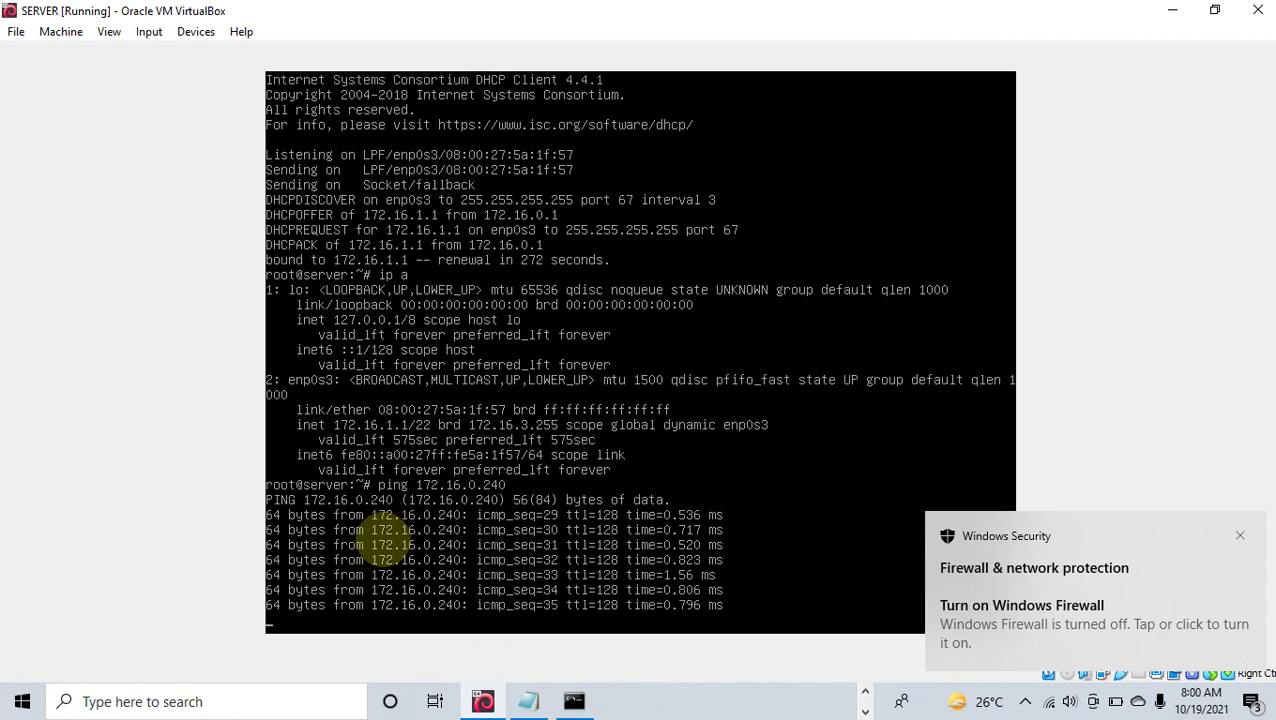
{"action": "key", "text": "ctrl+c"}
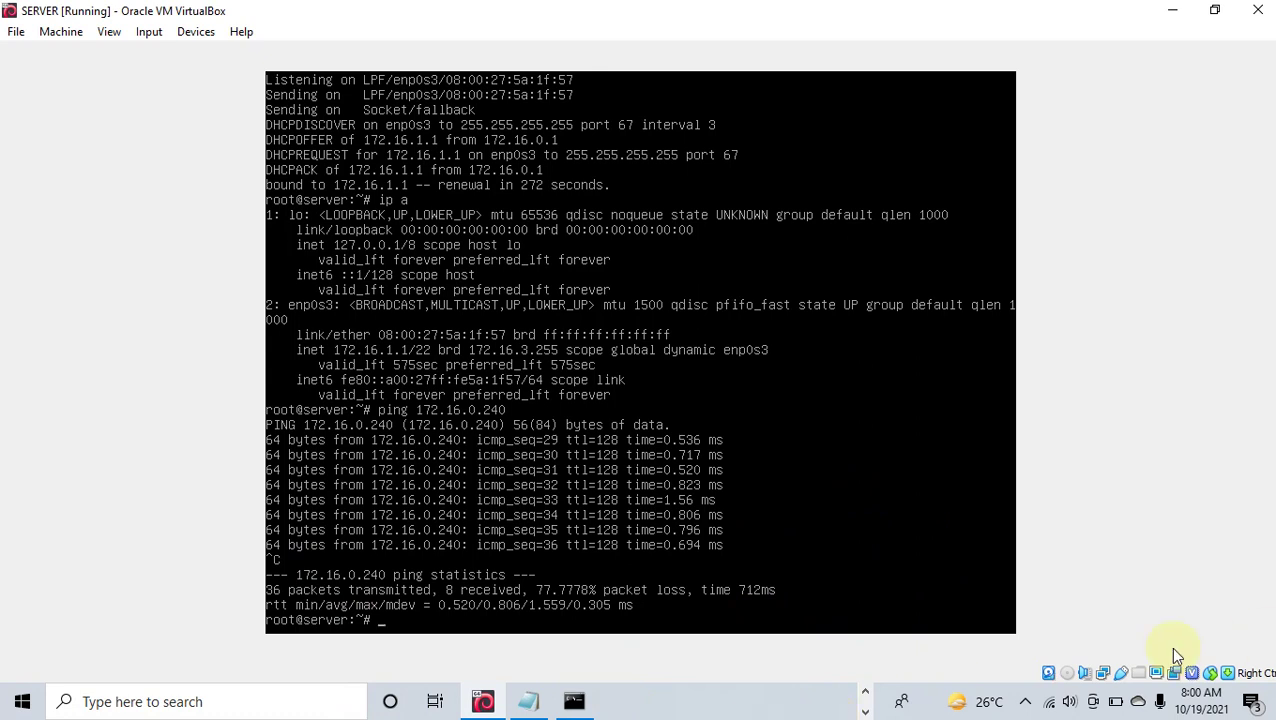
{"action": "left_click", "coordinate": [1055, 705]}
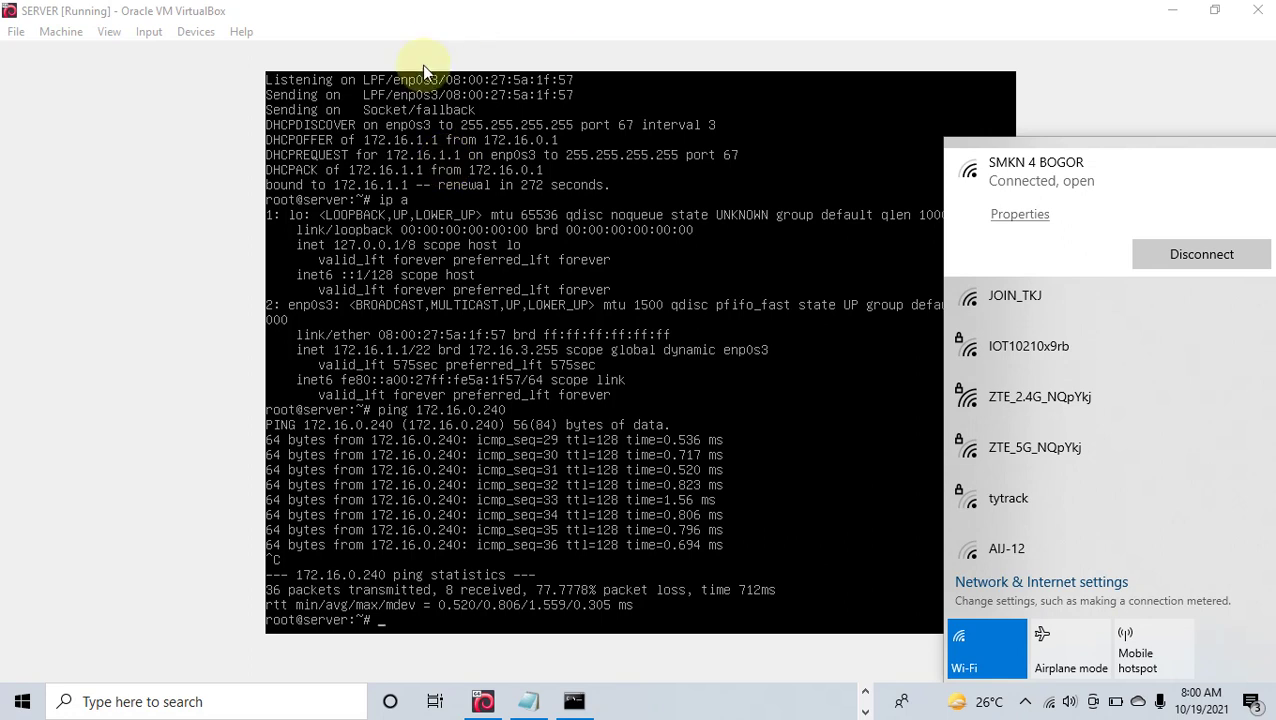
{"action": "left_click", "coordinate": [584, 57]}
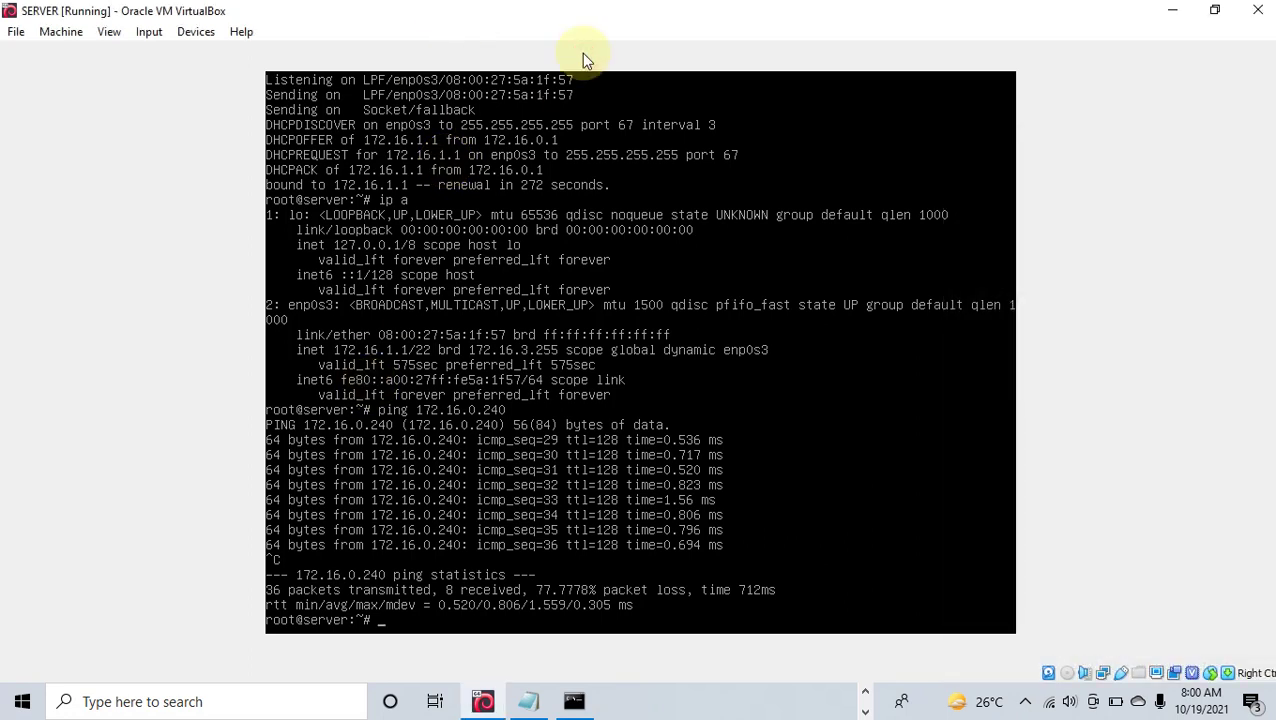
Step: Ping google.com from the server, which fails with Destination Net Prohibited from 172.16.0.1
{"action": "type", "text": "ping google.com"}
{"action": "key", "text": "Return"}
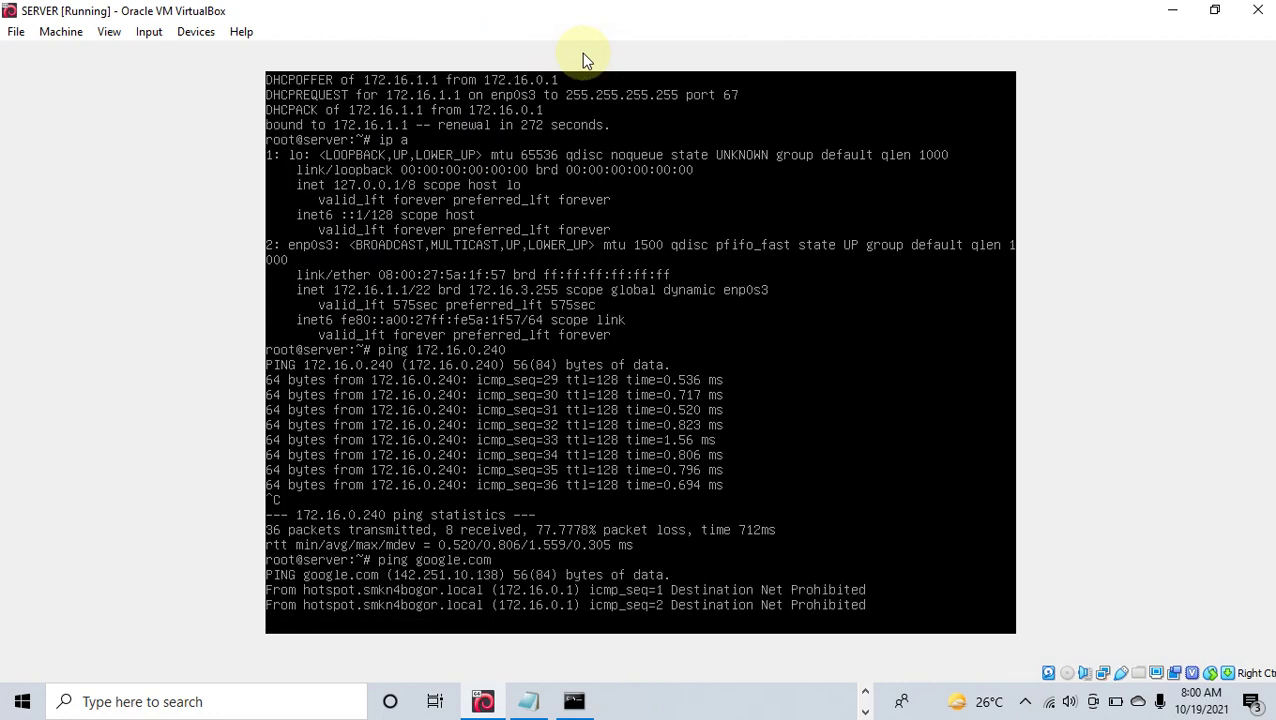
{"action": "key", "text": "ctrl+c"}
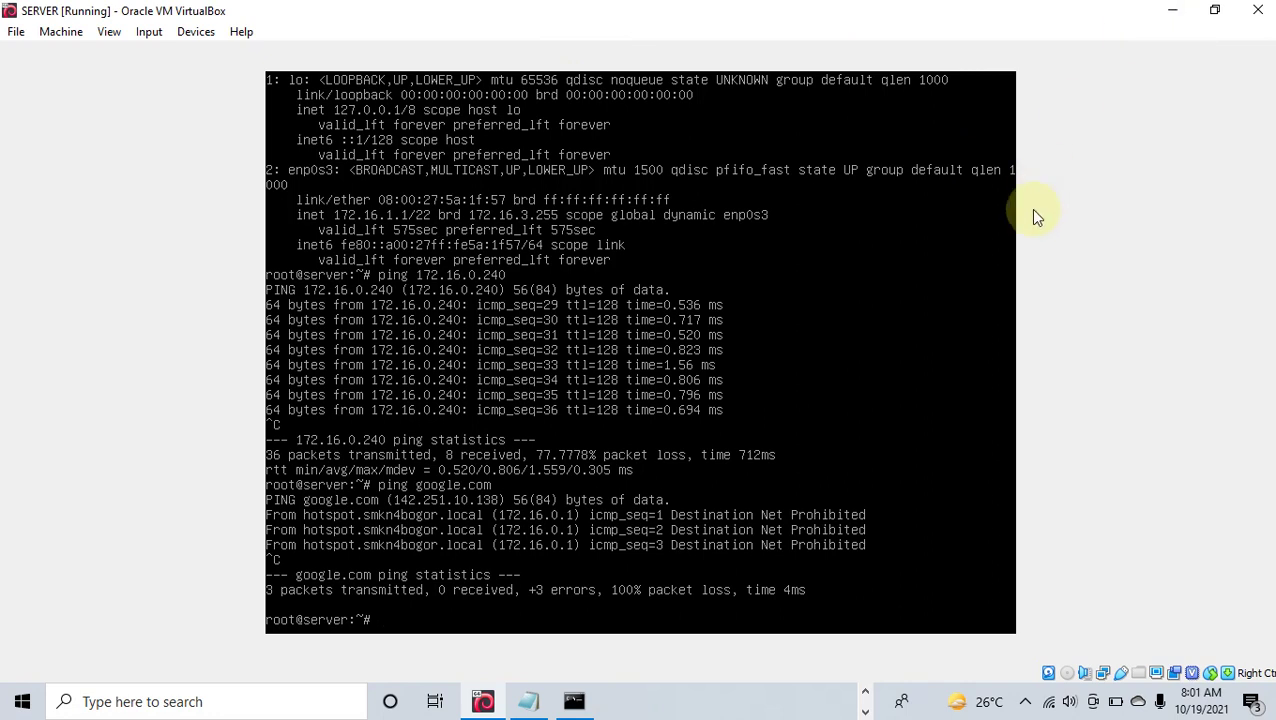
{"action": "left_click", "coordinate": [994, 207]}
{"action": "type", "text": "apt"}
{"action": "left_click", "coordinate": [1030, 703]}
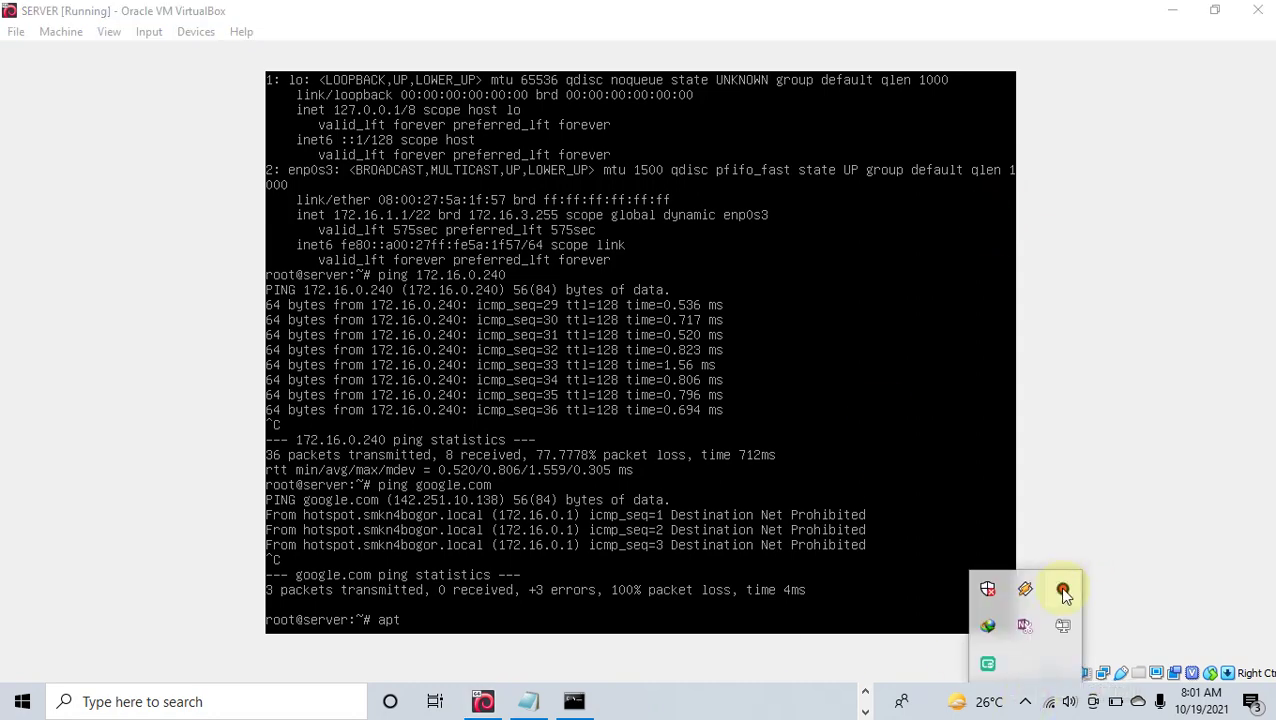
{"action": "left_click", "coordinate": [1062, 589]}
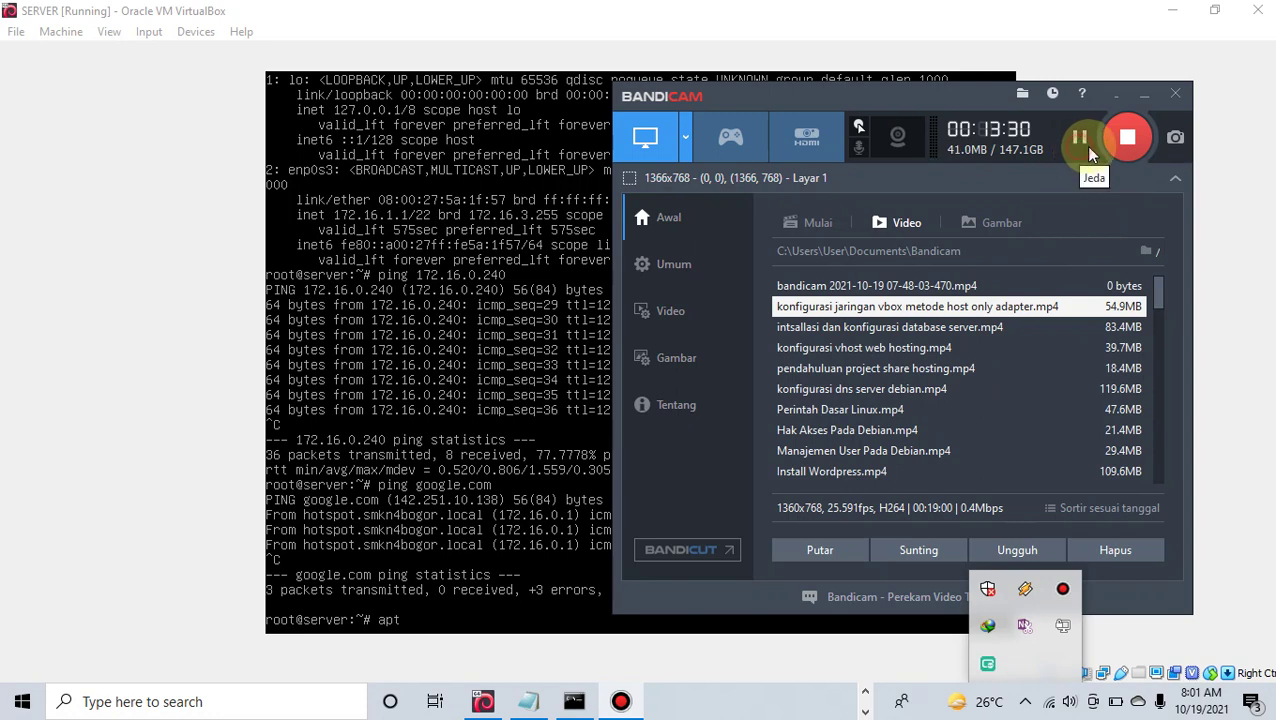
Step: Recheck ip a for 172.16.1.1 and ping google.com from the server with 0% packet loss
{"action": "left_click", "coordinate": [1078, 137]}
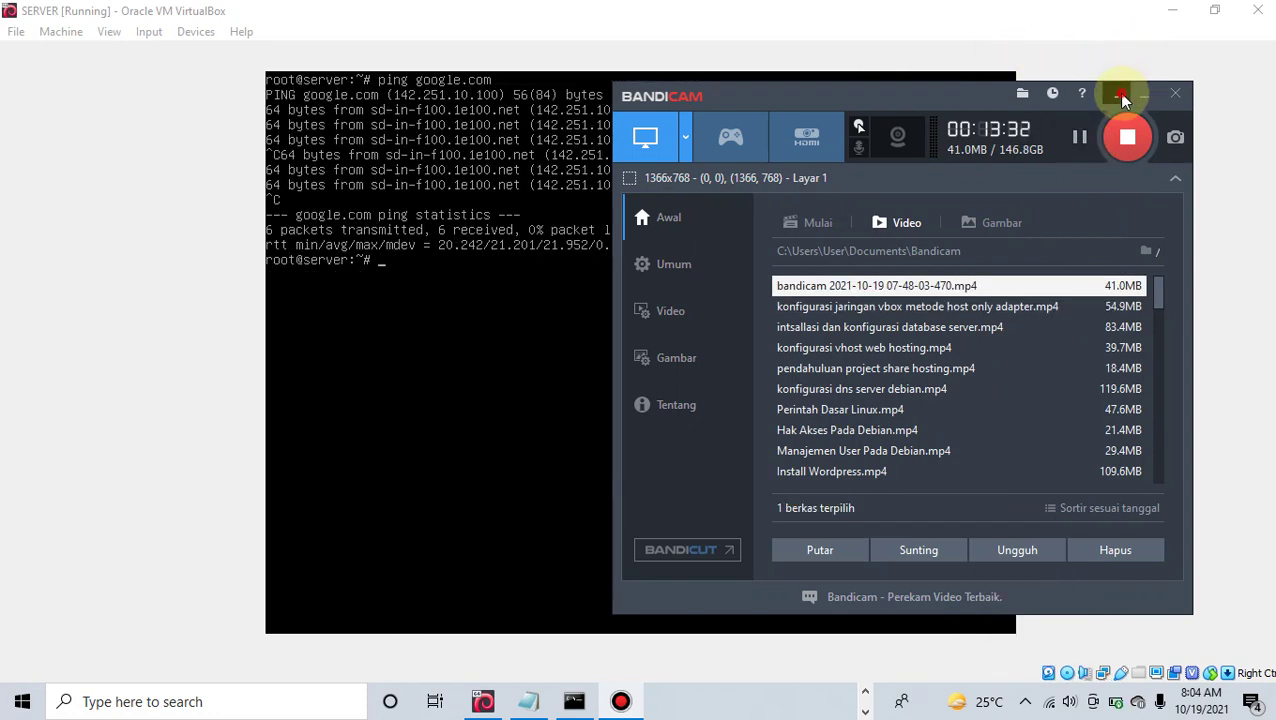
{"action": "left_click", "coordinate": [1122, 95]}
{"action": "type", "text": "ip a"}
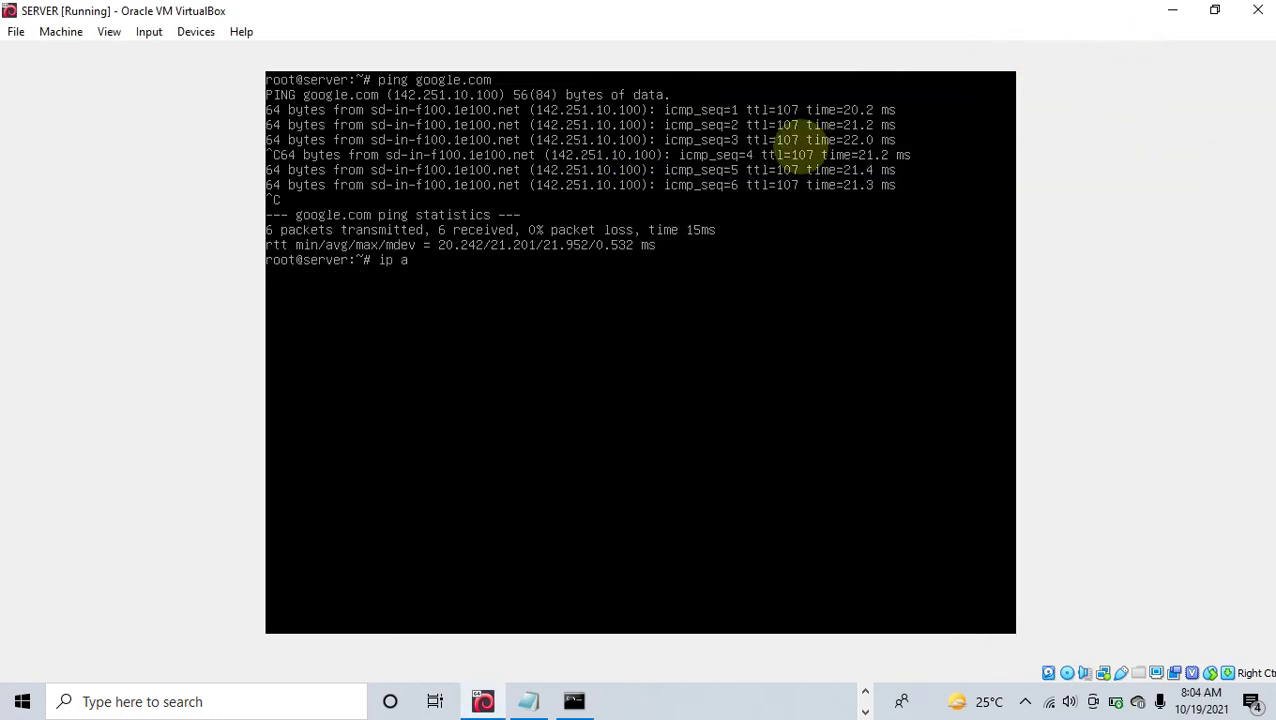
{"action": "key", "text": "Return"}
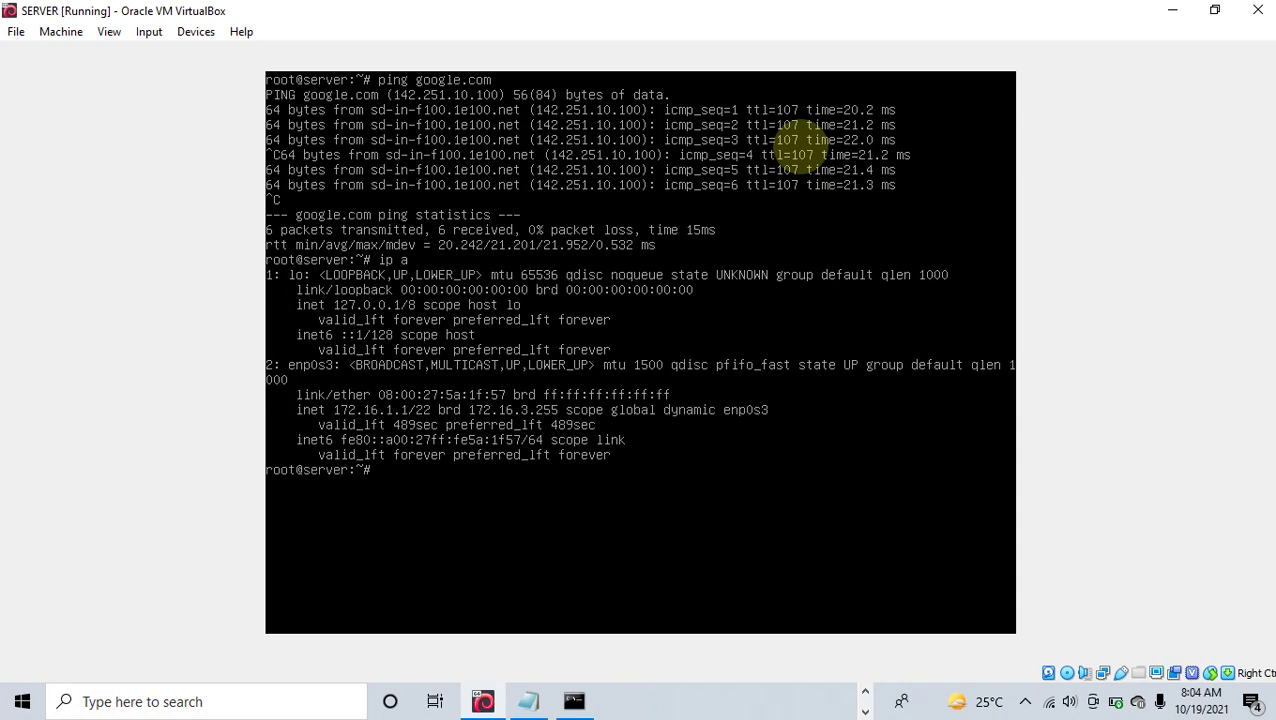
{"action": "type", "text": "ping google.com"}
{"action": "key", "text": "Return"}
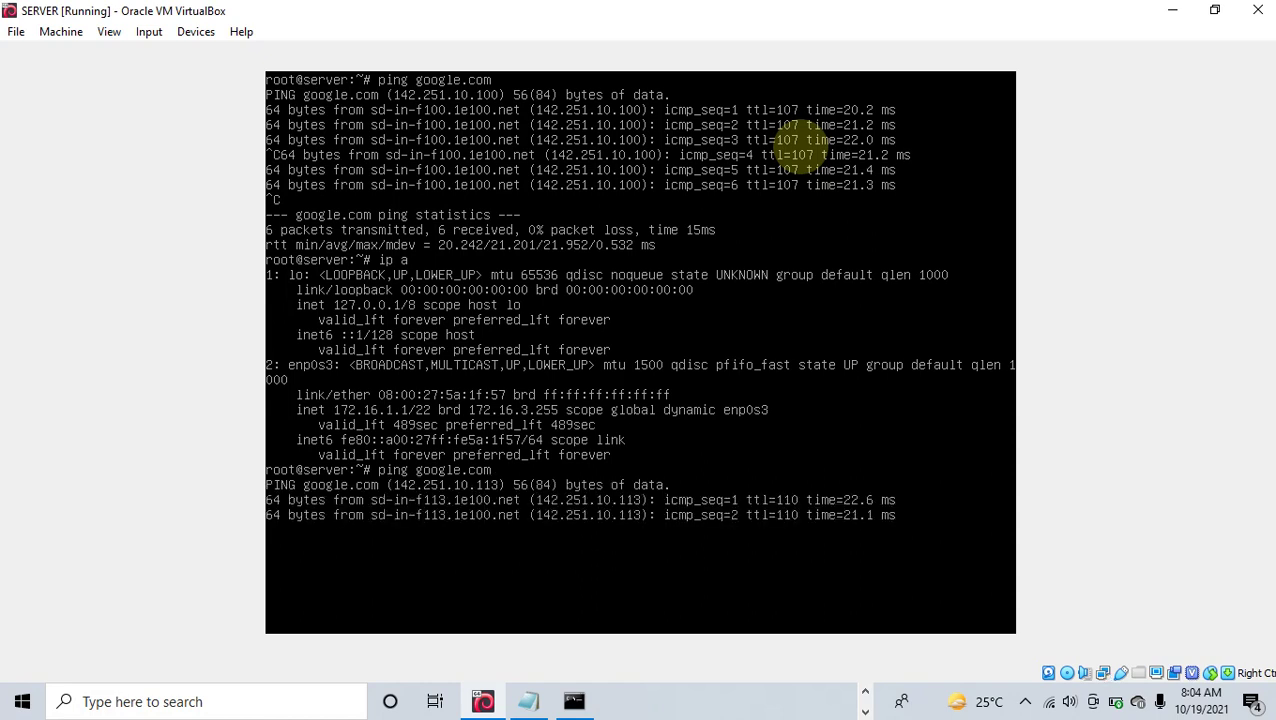
{"action": "key", "text": "ctrl+c"}
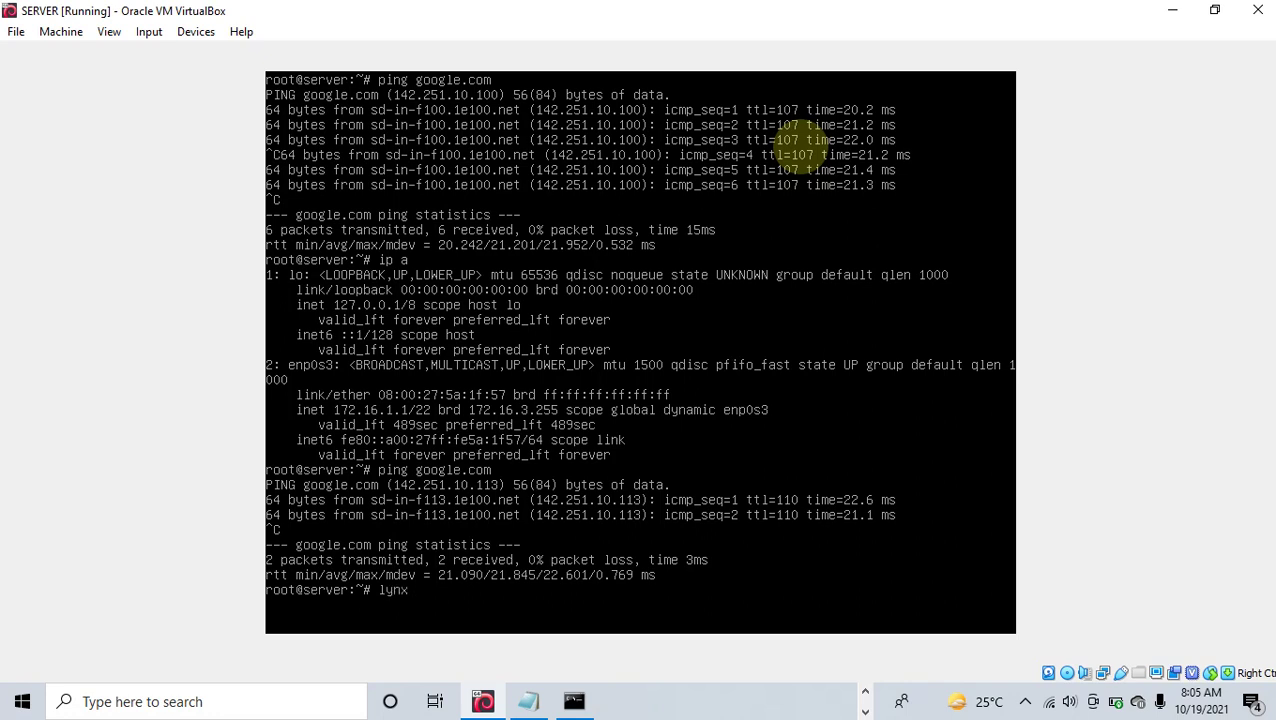
Step: Open the hotspot page 172.16.0.1 in lynx and log the server off
{"action": "type", "text": "172.16.1"}
{"action": "key", "text": "BackSpace"}
{"action": "key", "text": "Return"}
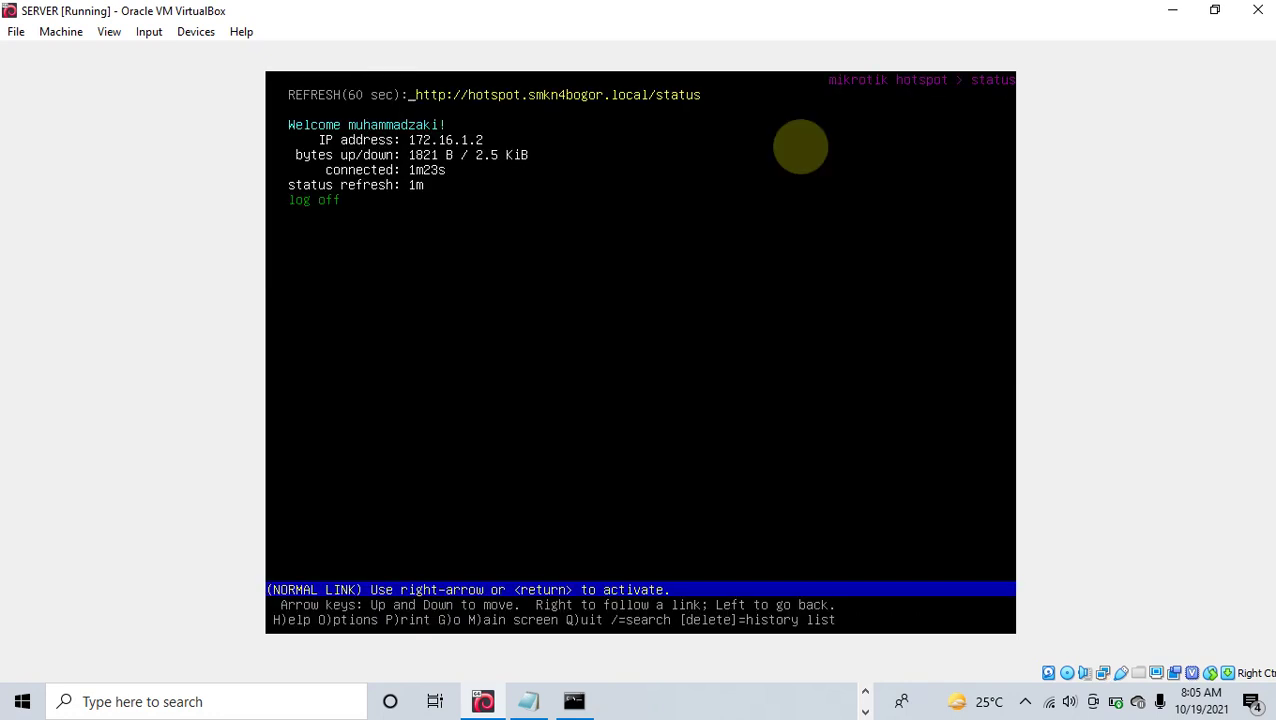
{"action": "key", "text": "Down"}
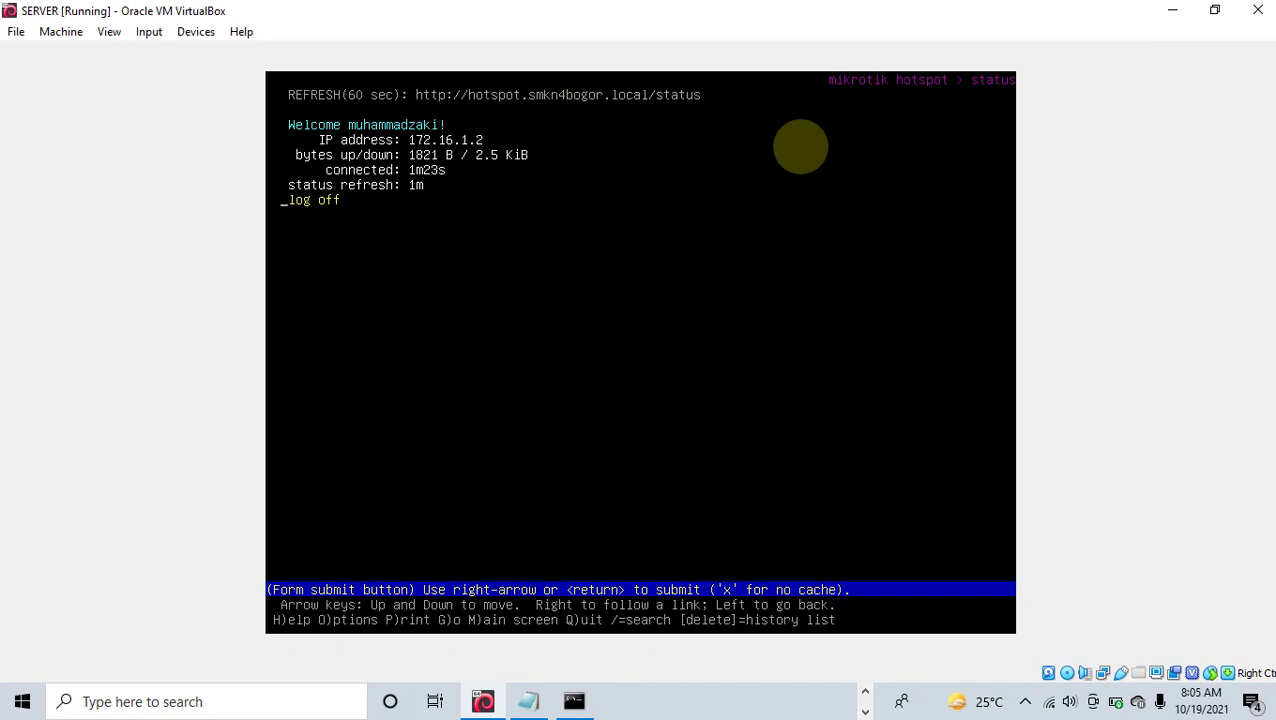
{"action": "key", "text": "Return"}
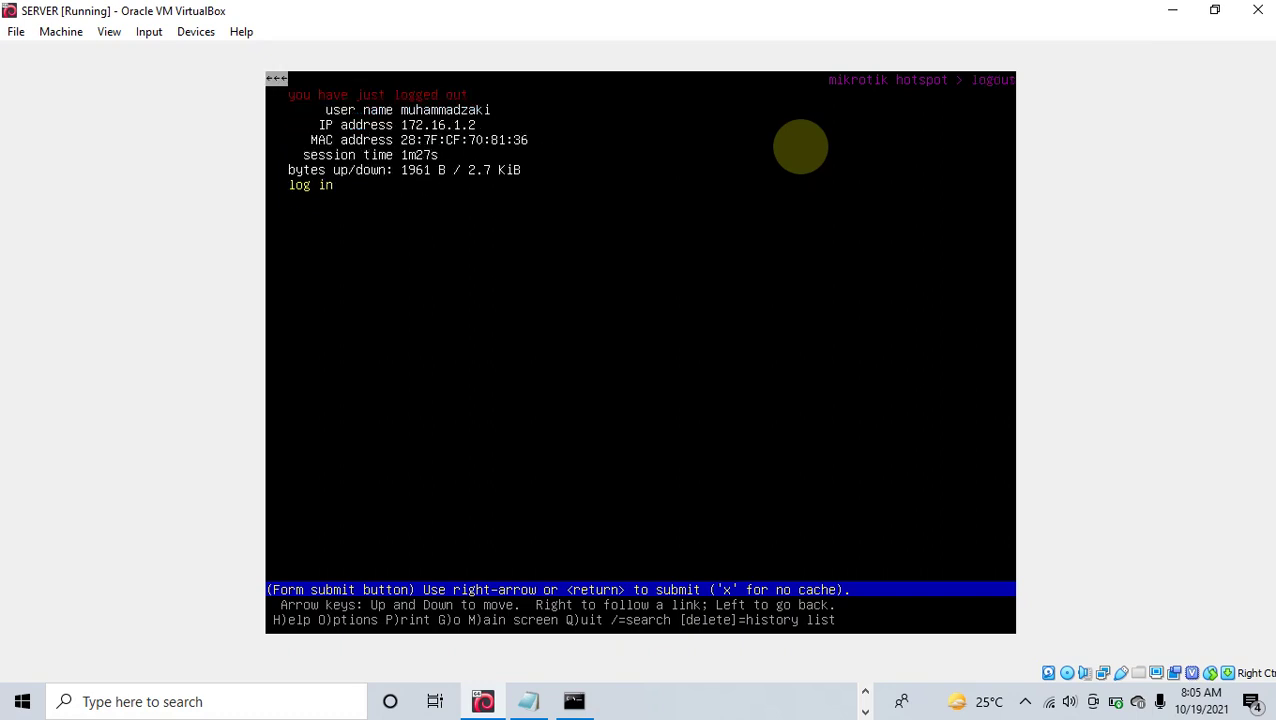
{"action": "key", "text": "Return"}
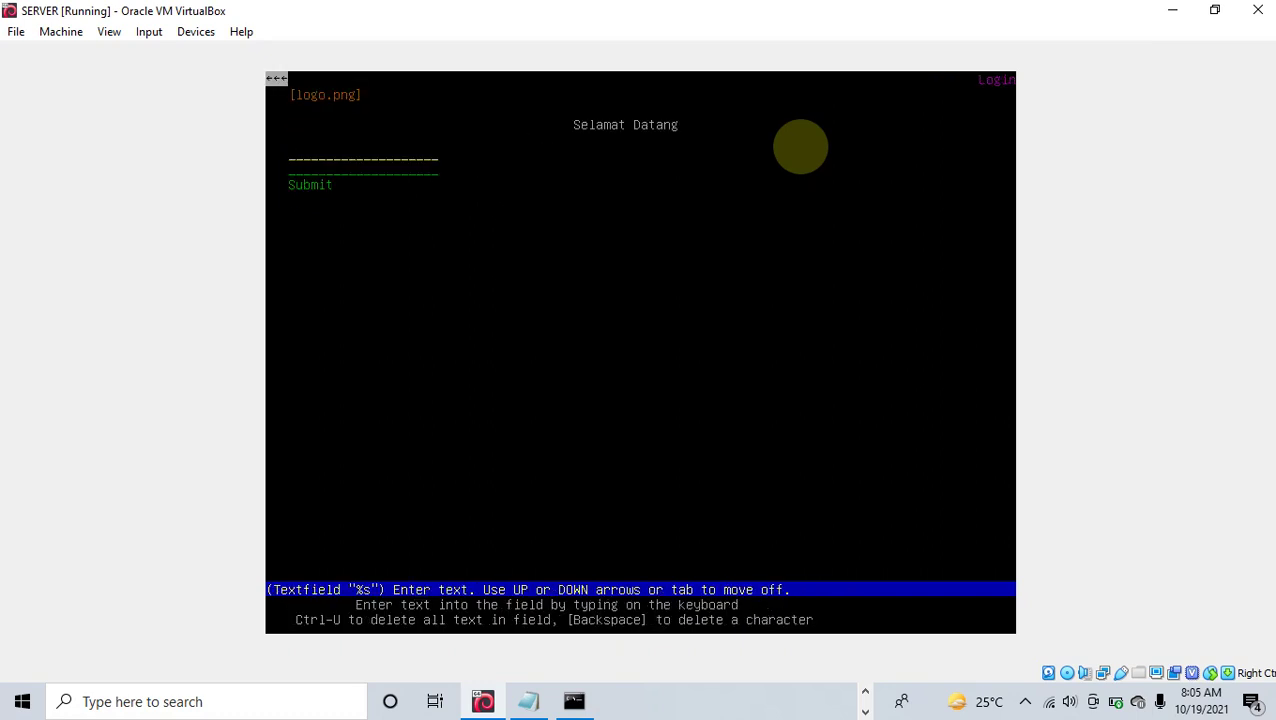
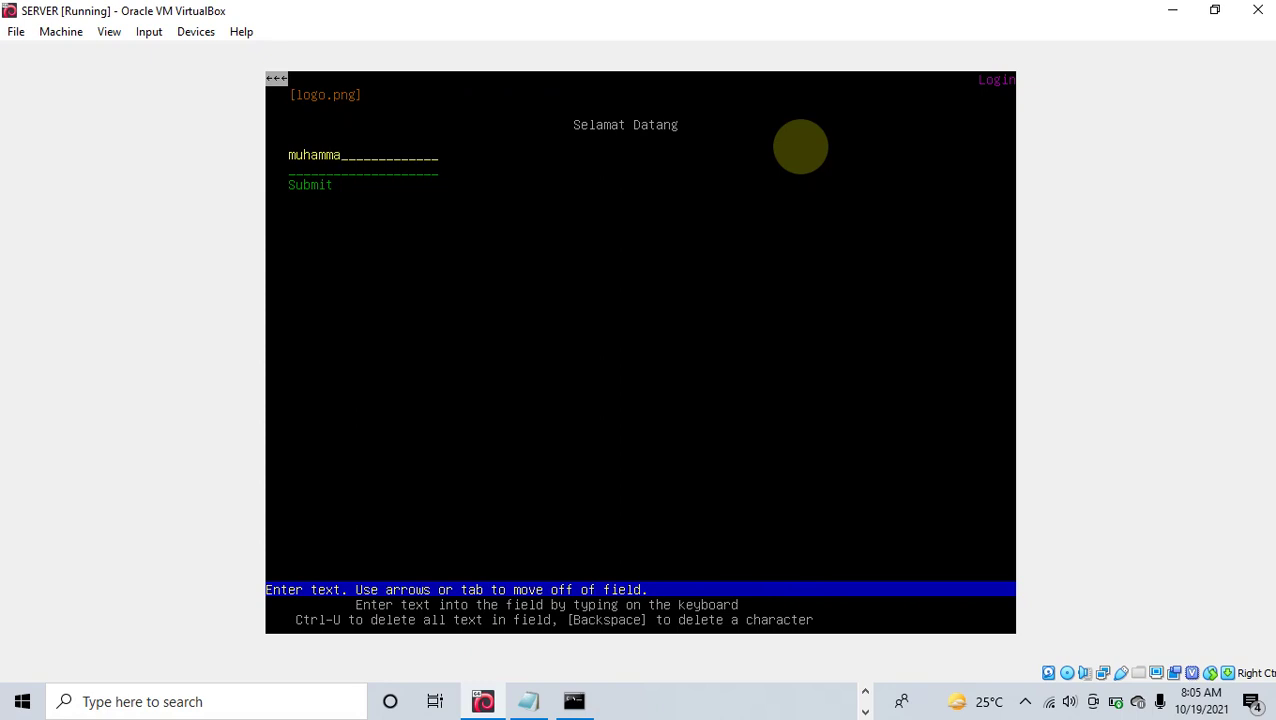
Step: Log back in with the hotspot username and password, quit lynx, and run ip a
{"action": "key", "text": "Tab"}
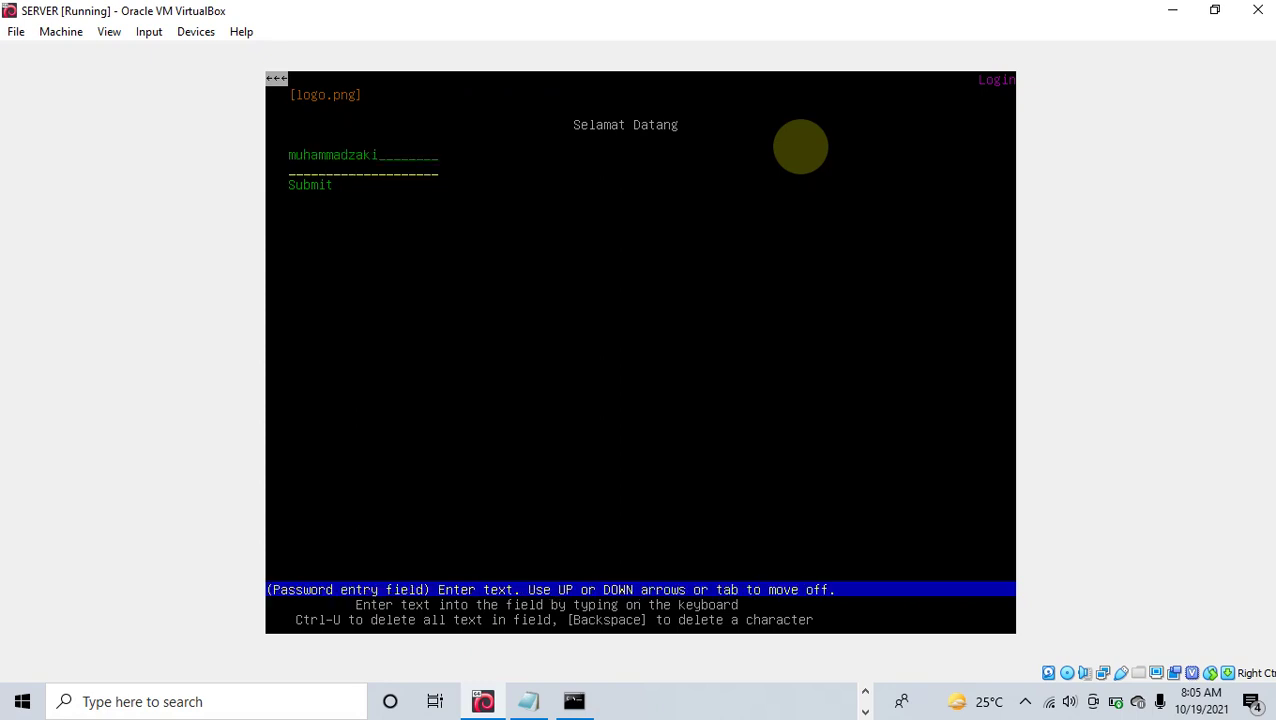
{"action": "type", "text": "**********"}
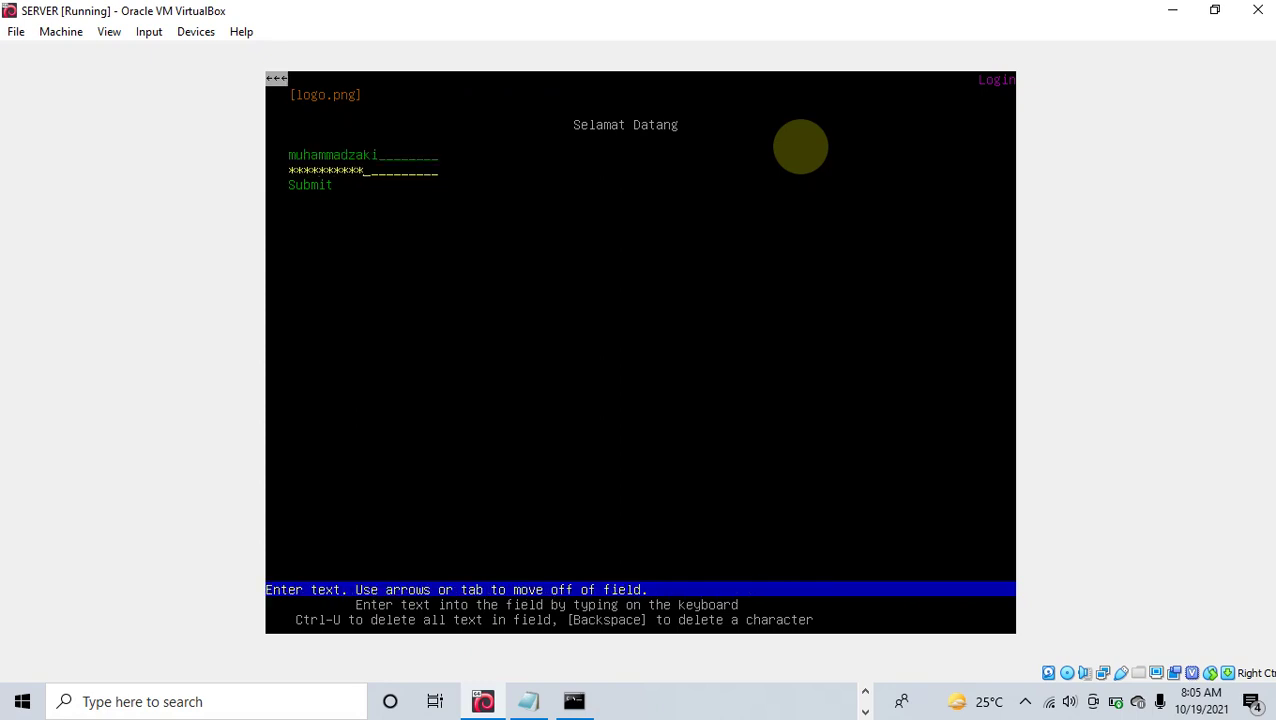
{"action": "key", "text": "Tab"}
{"action": "key", "text": "Return"}
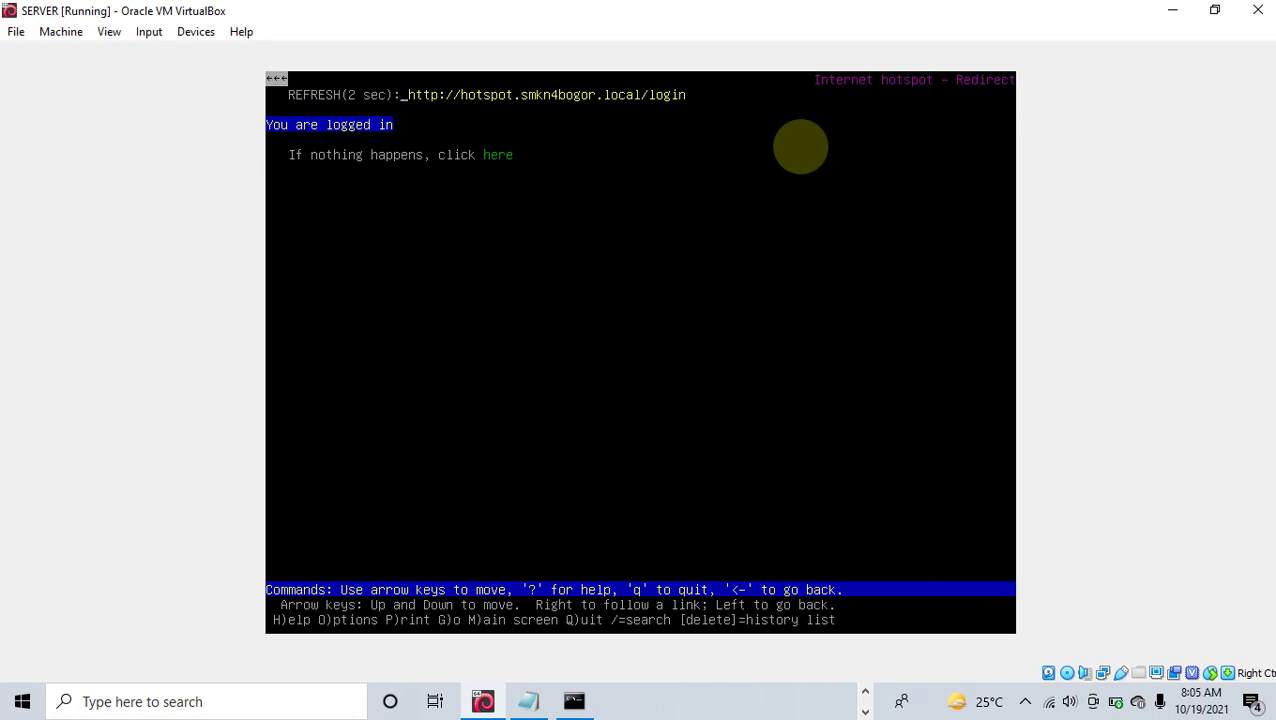
{"action": "key", "text": "q"}
{"action": "key", "text": "y"}
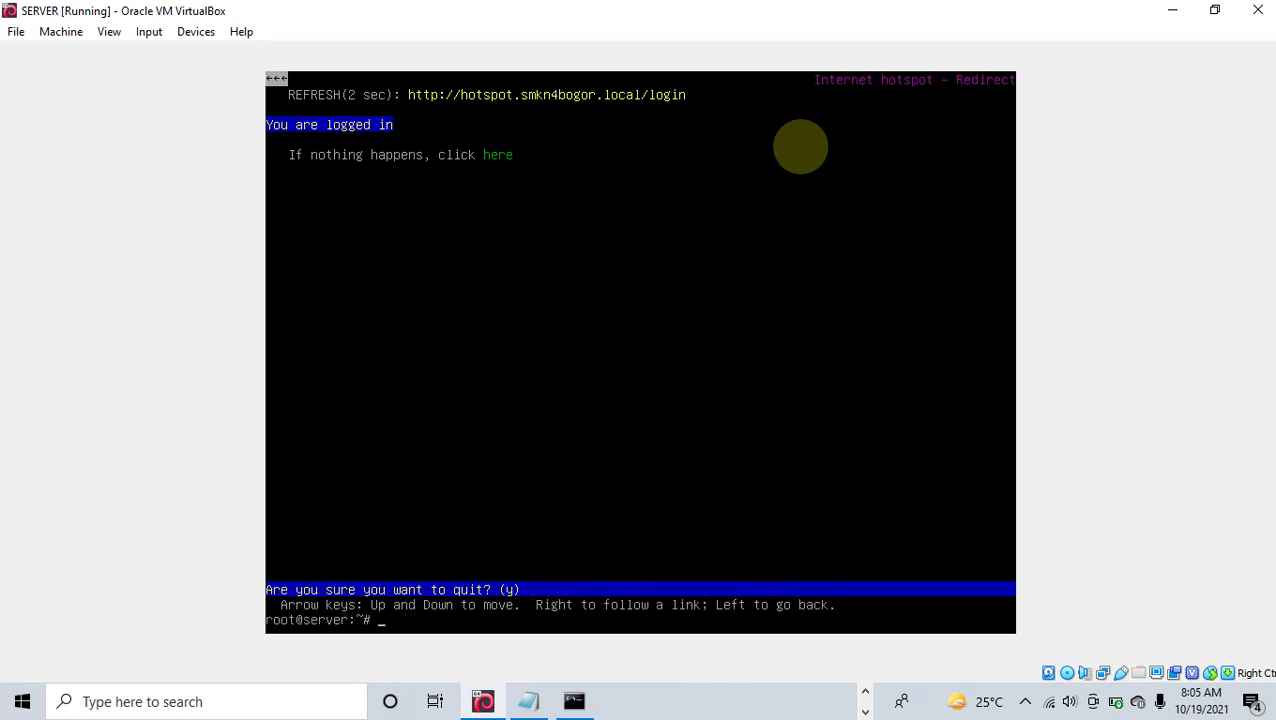
{"action": "key", "text": "Return"}
{"action": "type", "text": "ip a"}
{"action": "key", "text": "Return"}
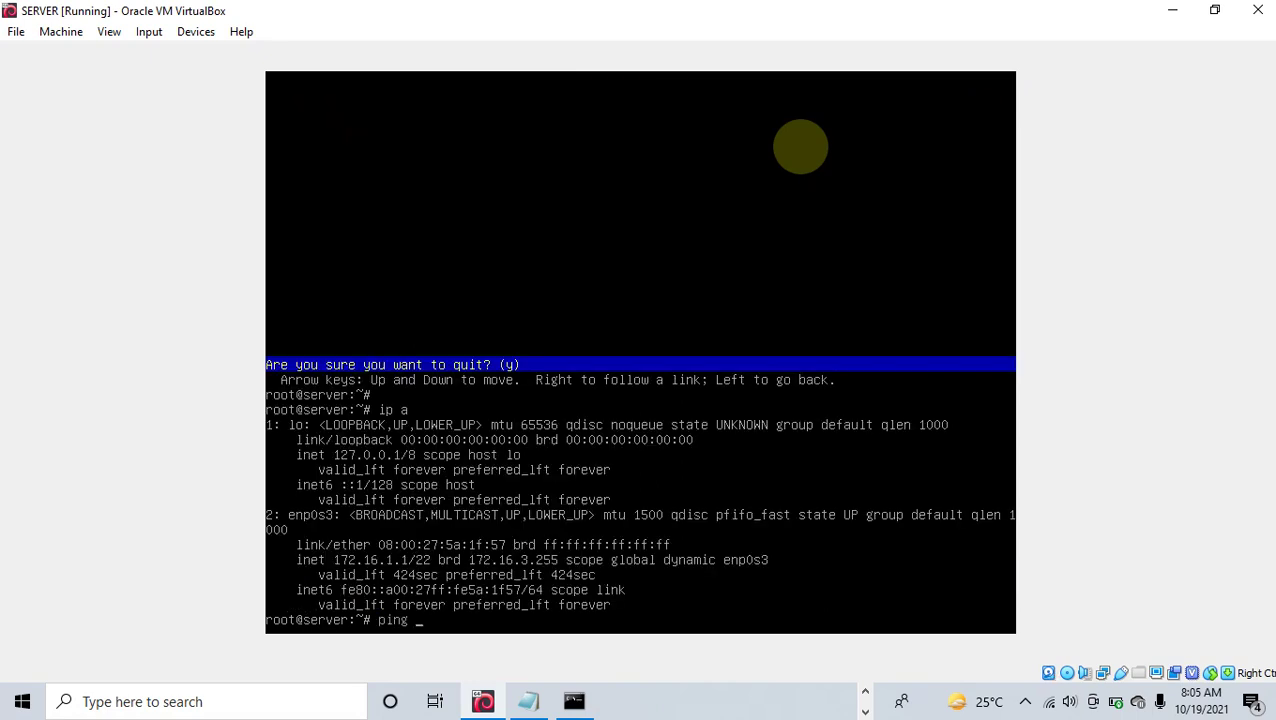
Step: Ping pjj.smkn4bogor.sch.id with 0% packet loss, then list the addresses with ip a
{"action": "type", "text": "ping pjj.smkn4bogo"}
{"action": "key", "text": "BackSpace"}
{"action": "key", "text": "BackSpace"}
{"action": "key", "text": "BackSpace"}
{"action": "key", "text": "BackSpace"}
{"action": "type", "text": "bogor.sch."}
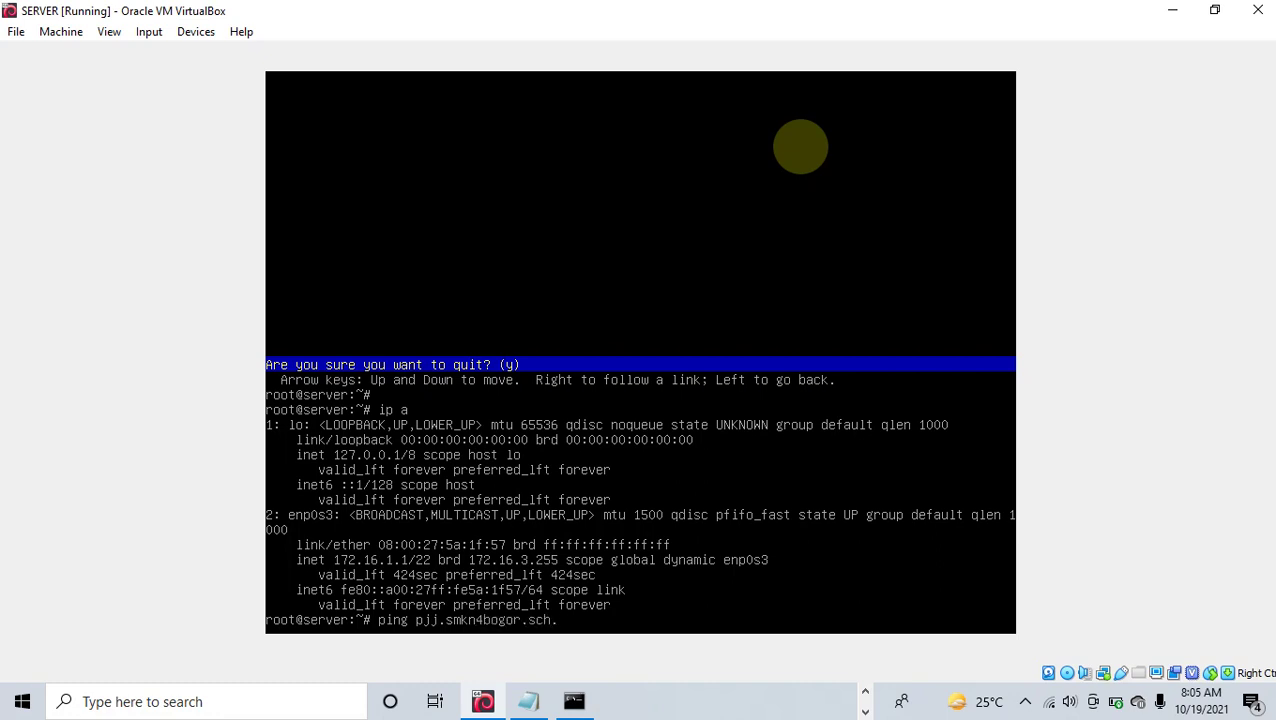
{"action": "type", "text": "id"}
{"action": "key", "text": "Return"}
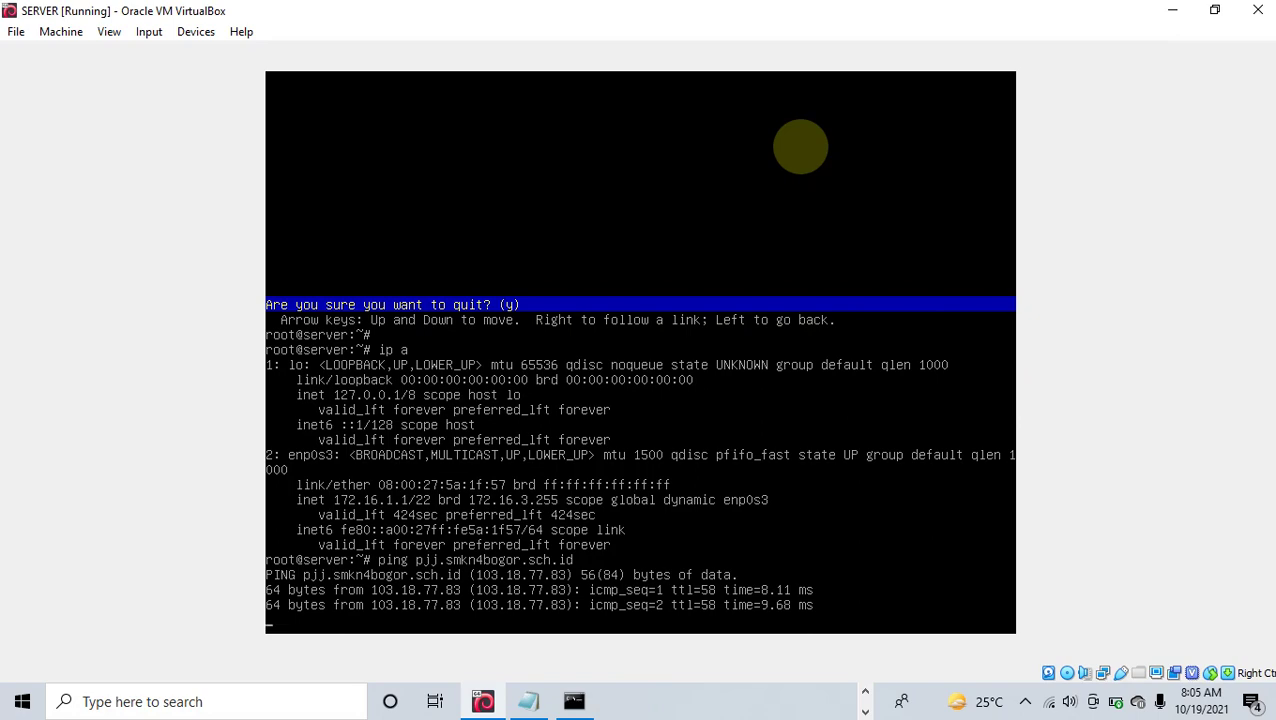
{"action": "key", "text": "ctrl+c"}
{"action": "type", "text": "ip a"}
{"action": "key", "text": "Return"}
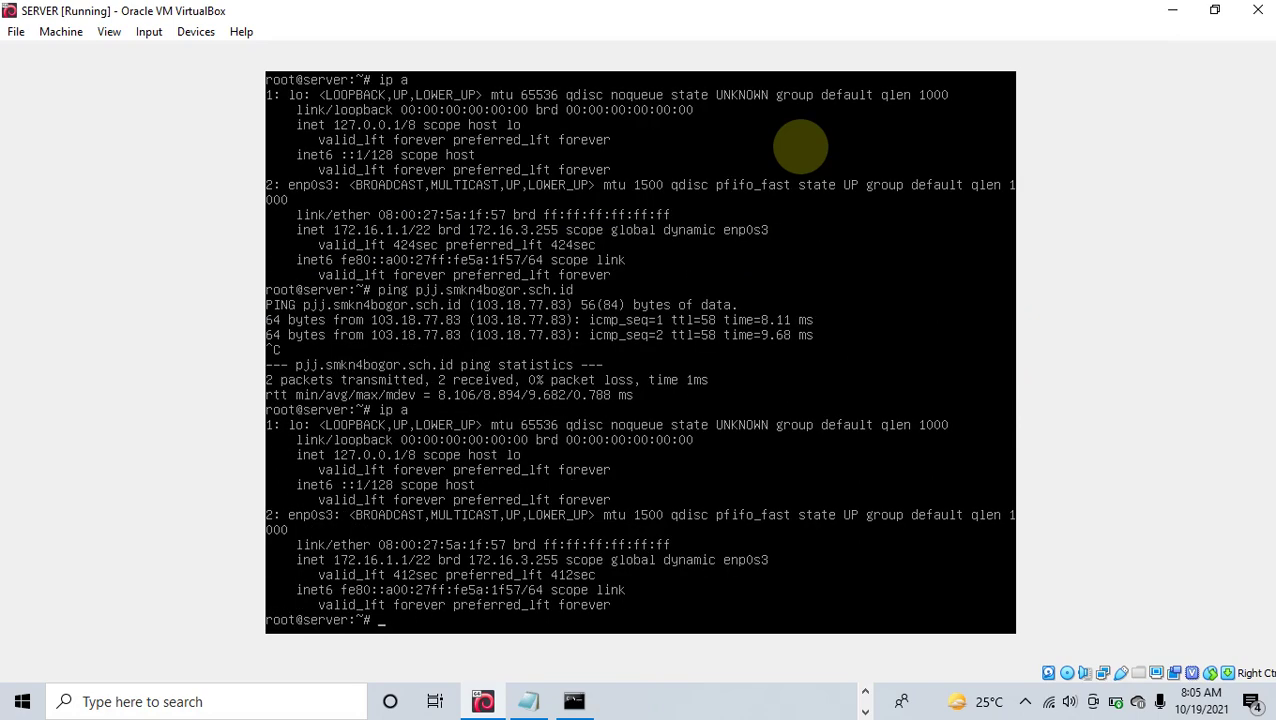
Step: Confirm apache2 is active (running) with /etc/init.d/apache2 status, then run ip a
{"action": "type", "text": "/etc/init.d/apa"}
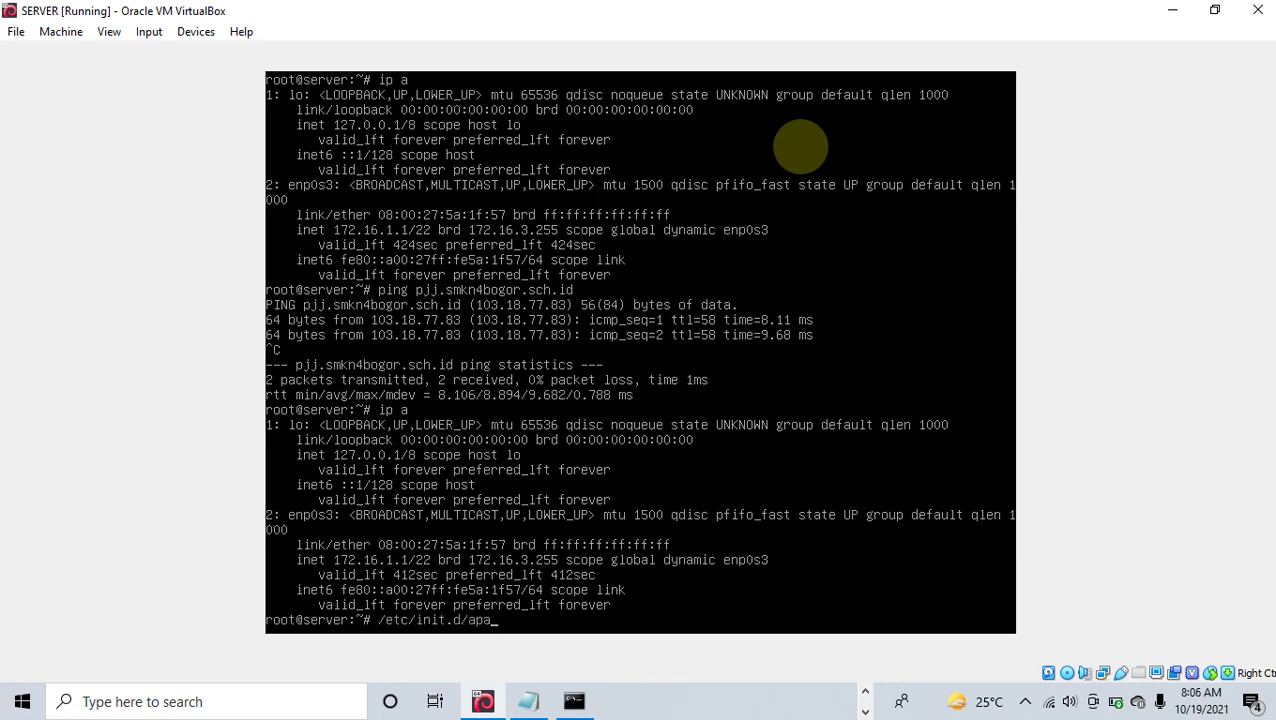
{"action": "type", "text": "che2 sttas"}
{"action": "key", "text": "BackSpace"}
{"action": "key", "text": "BackSpace"}
{"action": "key", "text": "BackSpace"}
{"action": "type", "text": "atus"}
{"action": "key", "text": "Return"}
{"action": "type", "text": "ip a"}
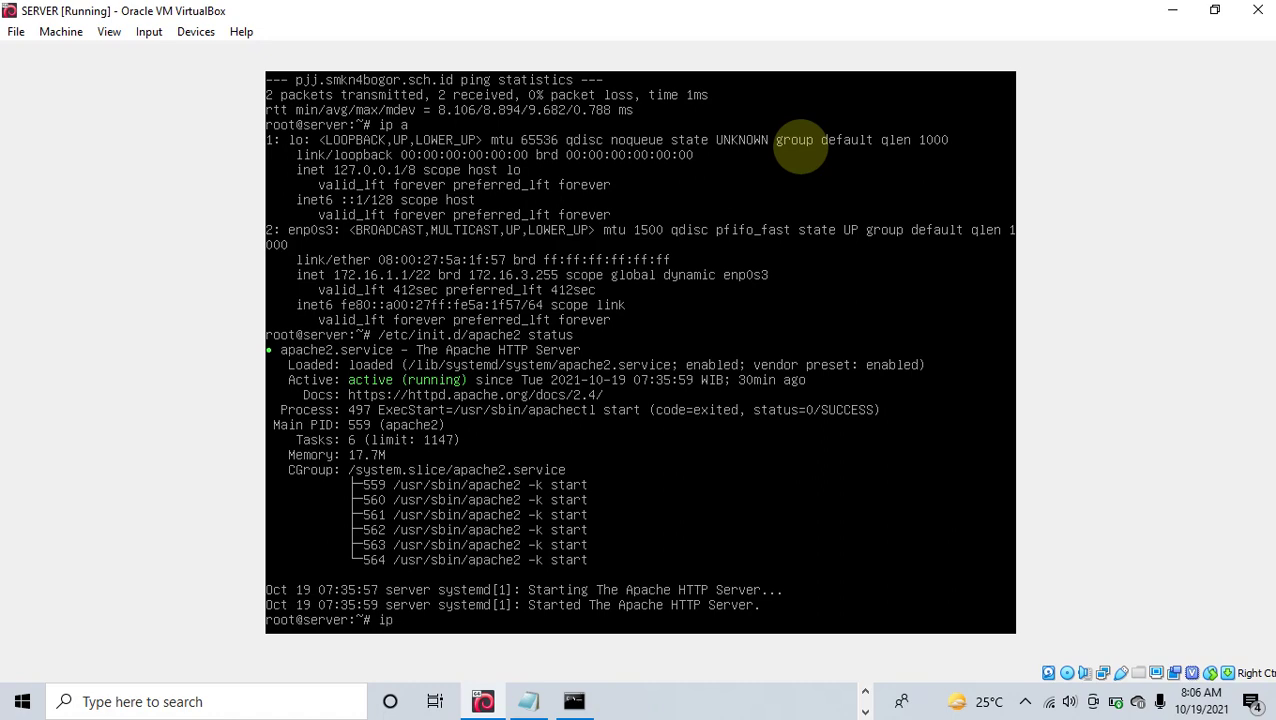
{"action": "key", "text": "Return"}
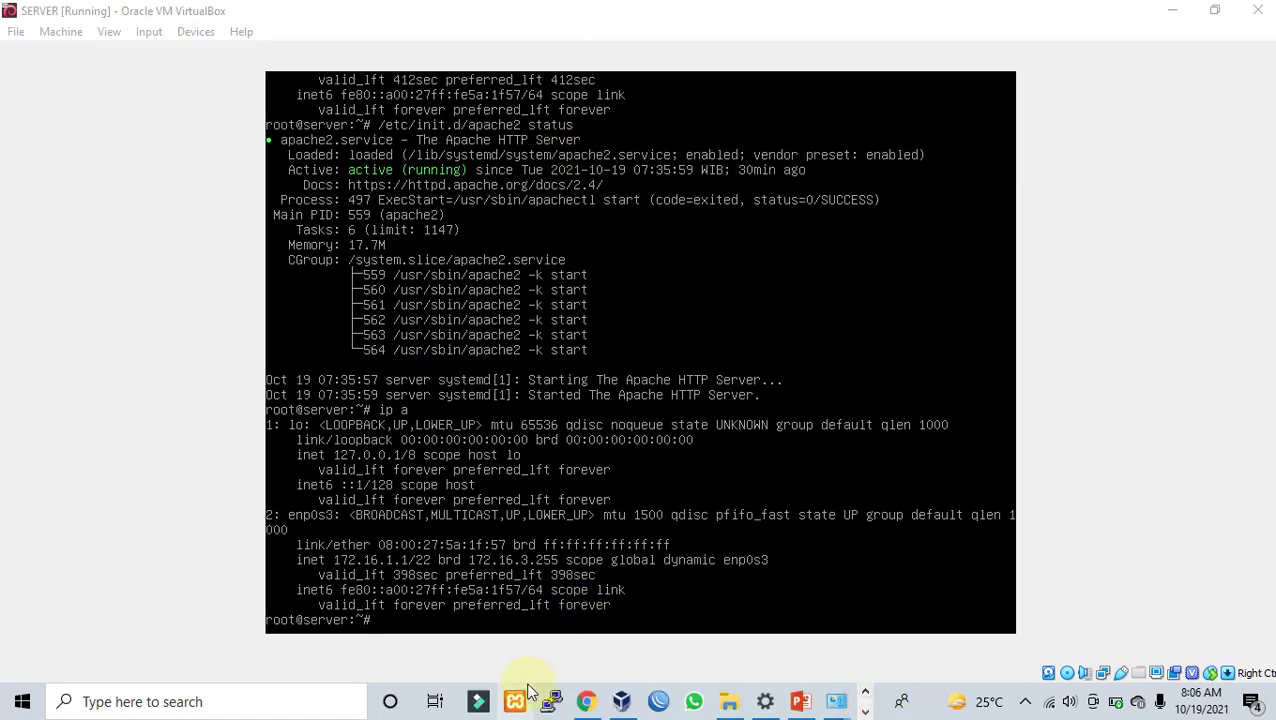
Step: Load 172.16.1.1 in Chrome's current tab, then return to the SERVER VM console
{"action": "left_click", "coordinate": [586, 702]}
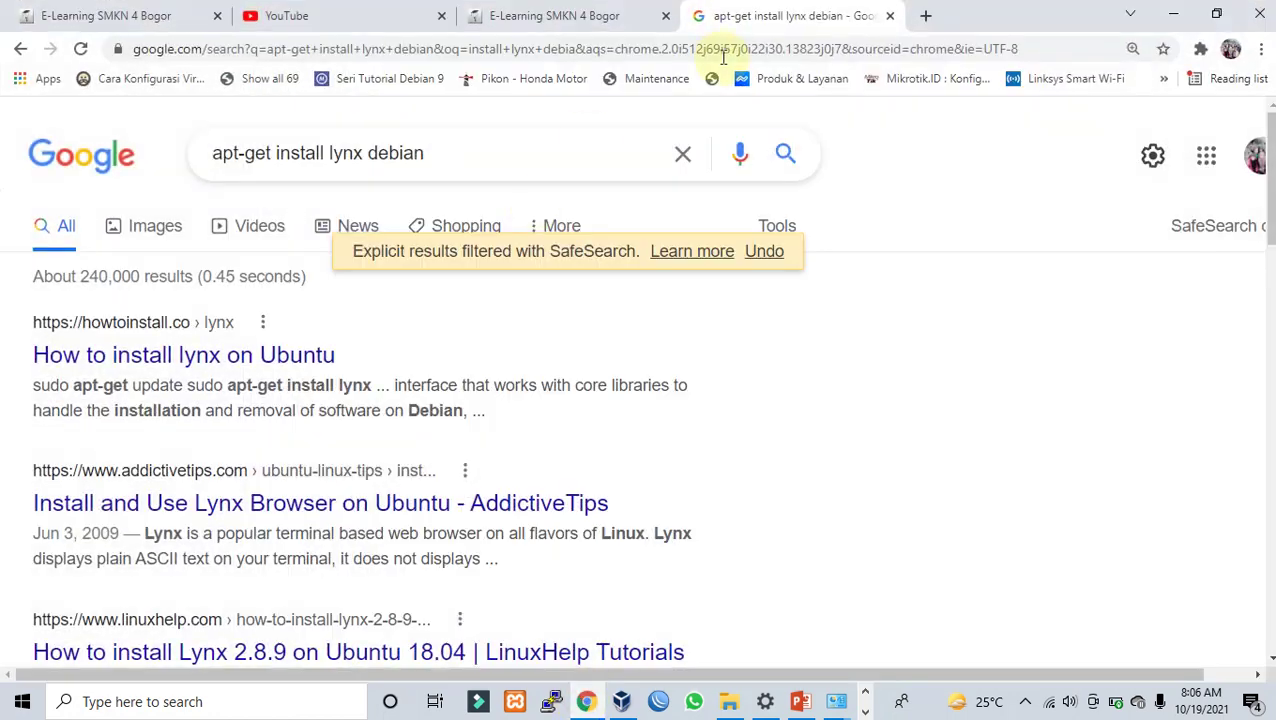
{"action": "left_click", "coordinate": [714, 47]}
{"action": "type", "text": "17"}
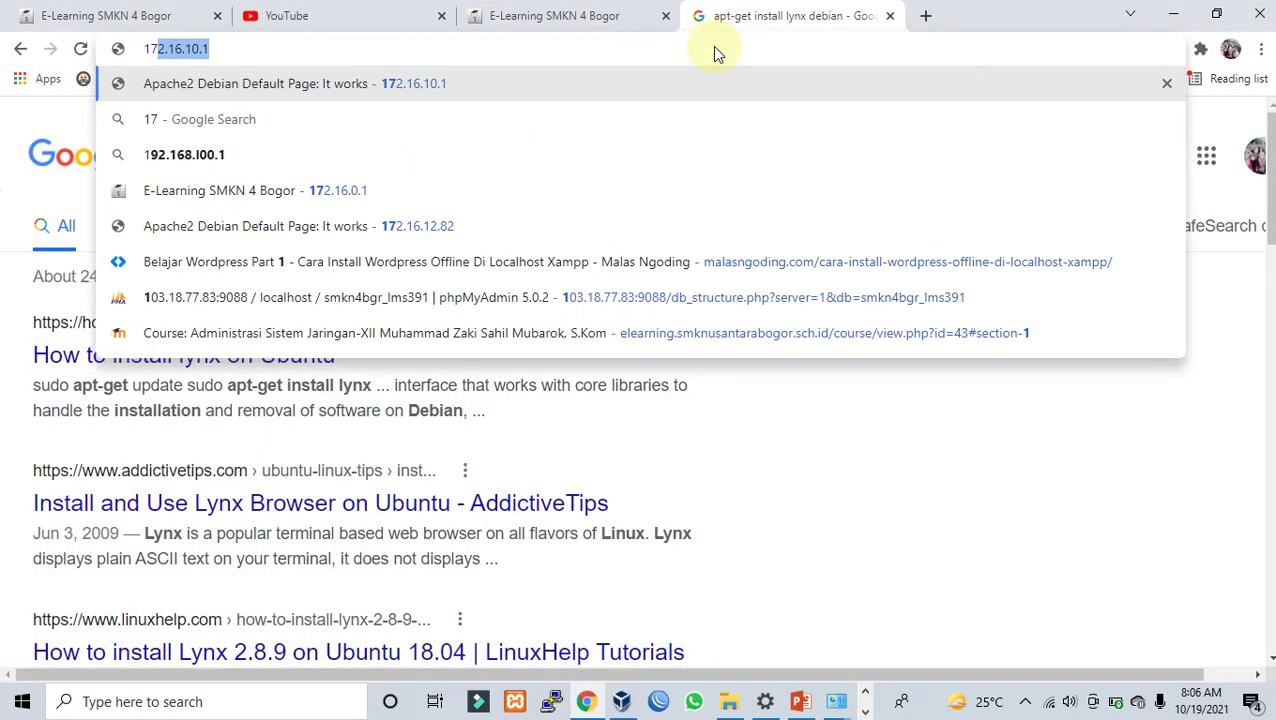
{"action": "type", "text": "2.16.1.1"}
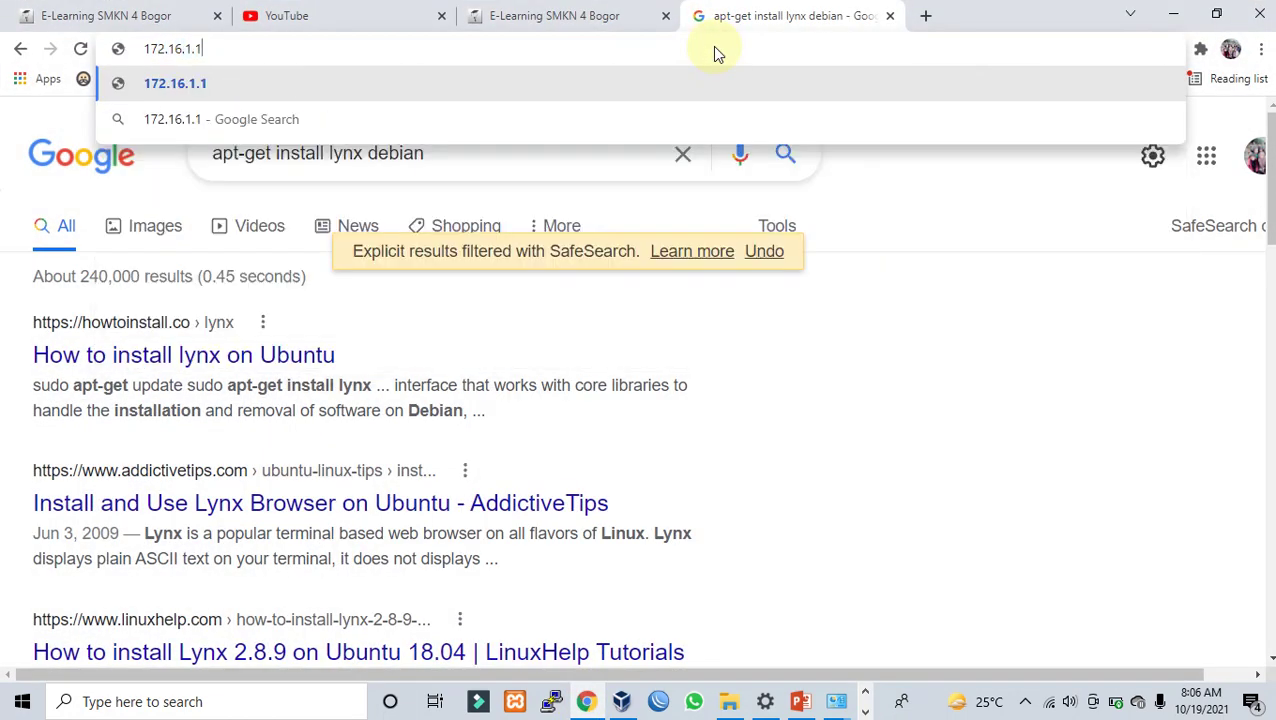
{"action": "key", "text": "Return"}
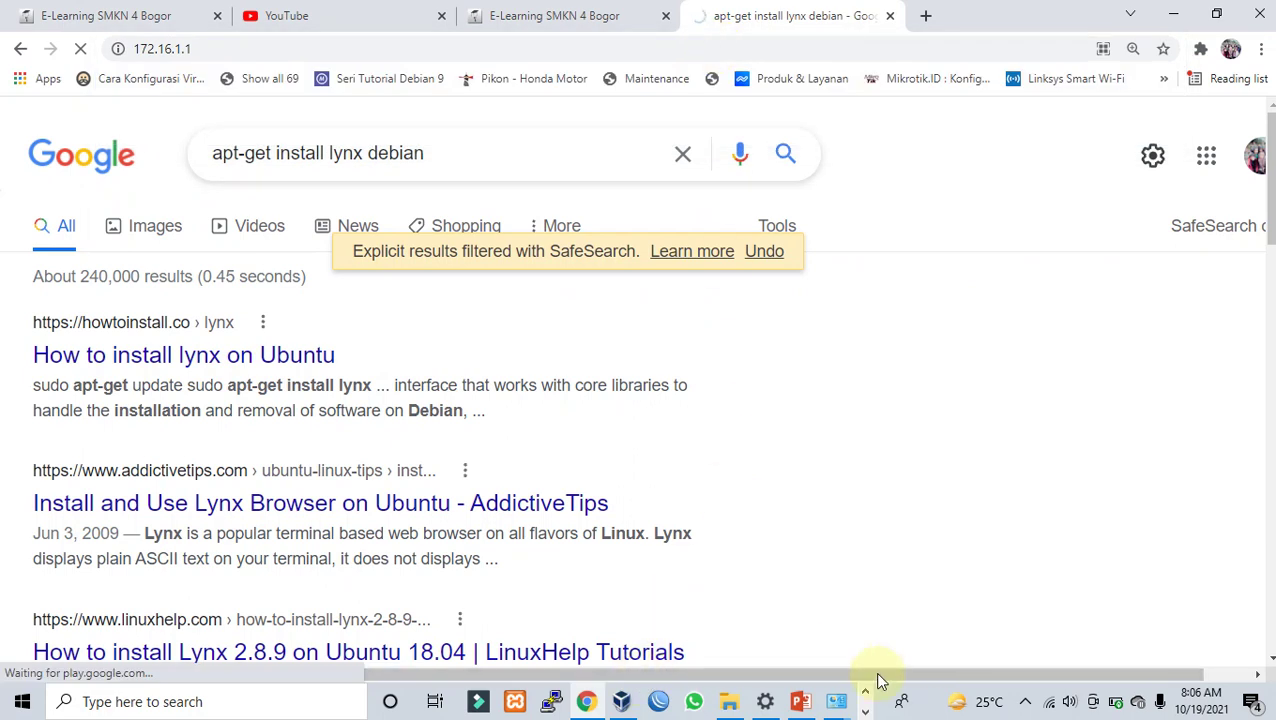
{"action": "left_click", "coordinate": [836, 702]}
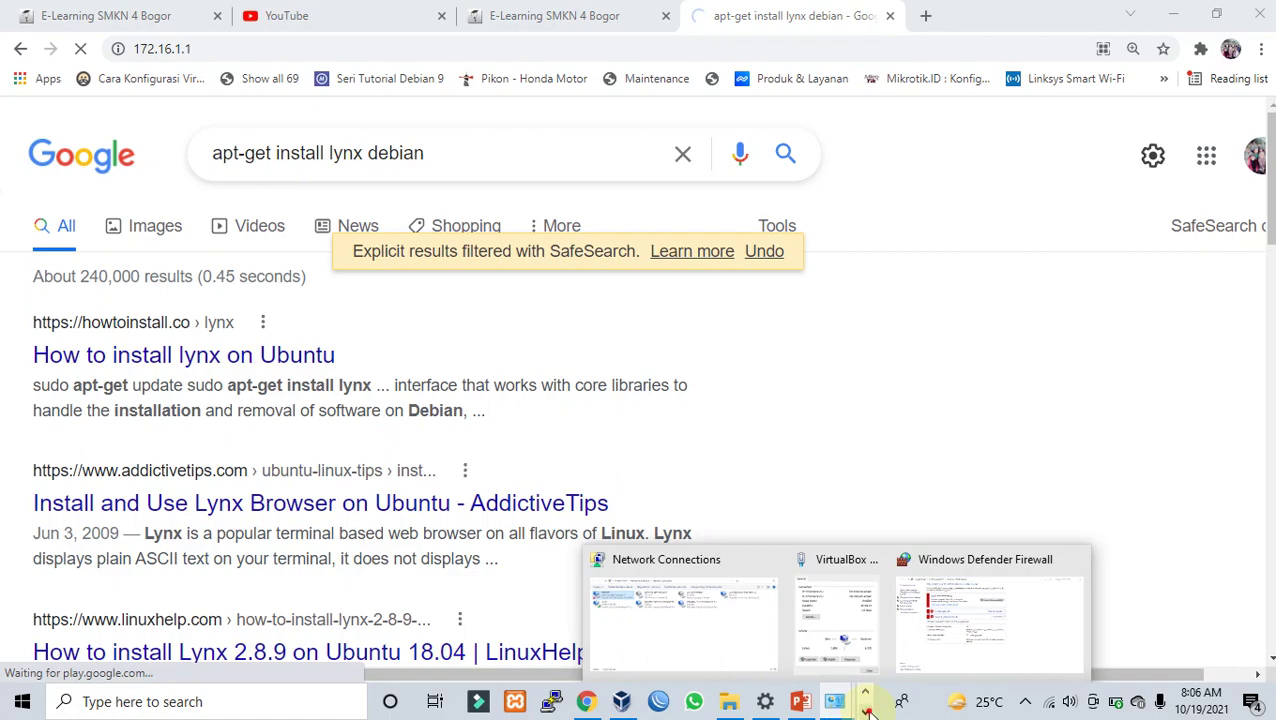
{"action": "left_click", "coordinate": [482, 701]}
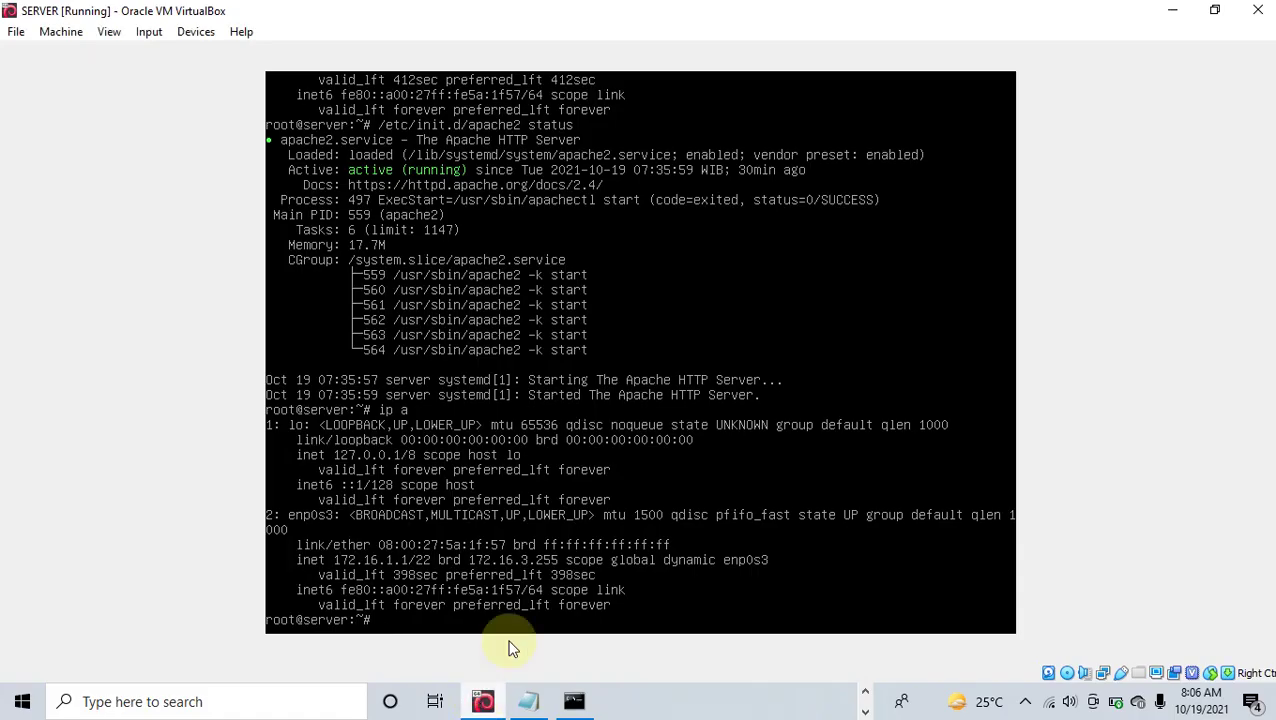
Step: Ping 172.16.1.1 from the host Command Prompt and review the replies showing 0% loss
{"action": "left_click", "coordinate": [576, 700]}
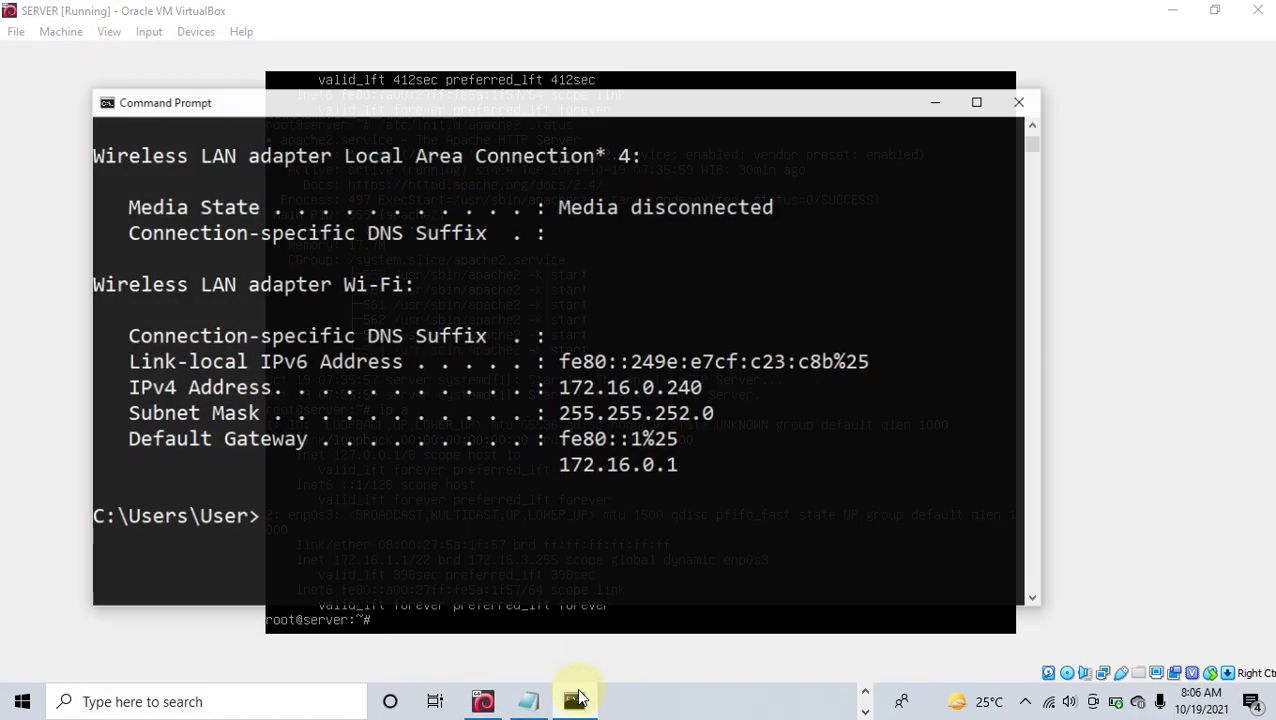
{"action": "type", "text": "pi"}
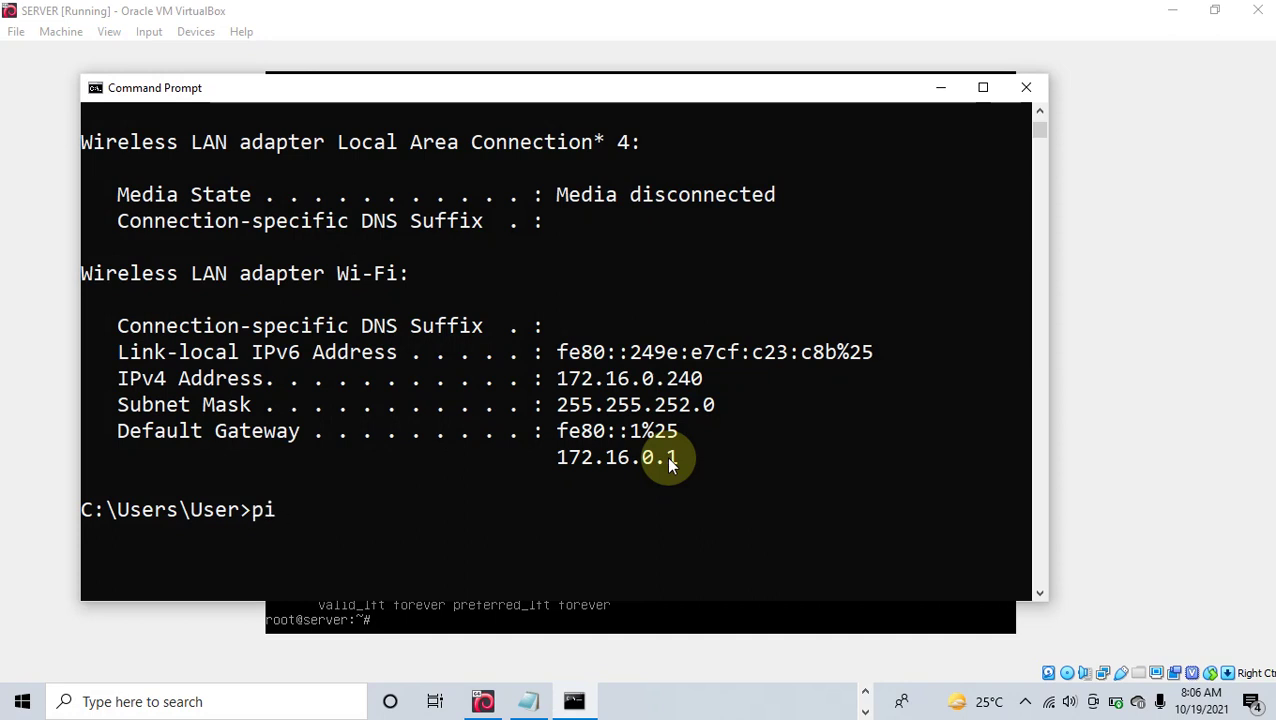
{"action": "type", "text": "ng 172.16.1"}
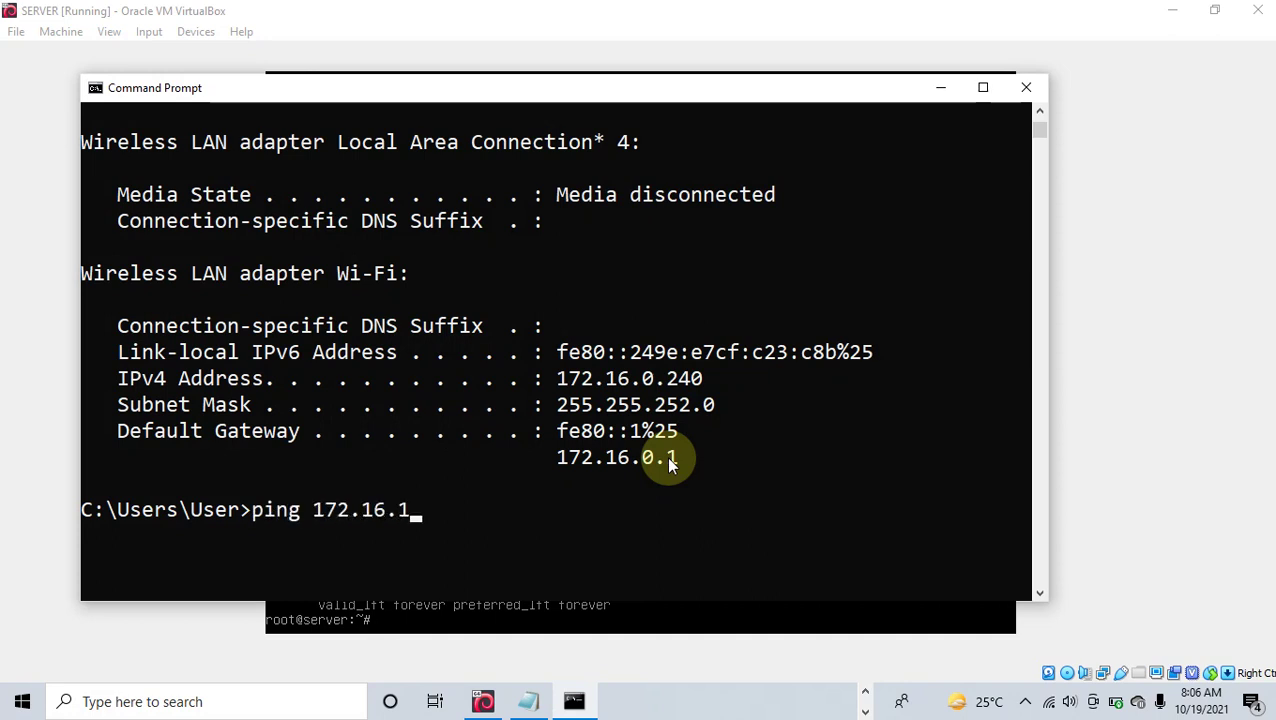
{"action": "type", "text": ".1"}
{"action": "key", "text": "Return"}
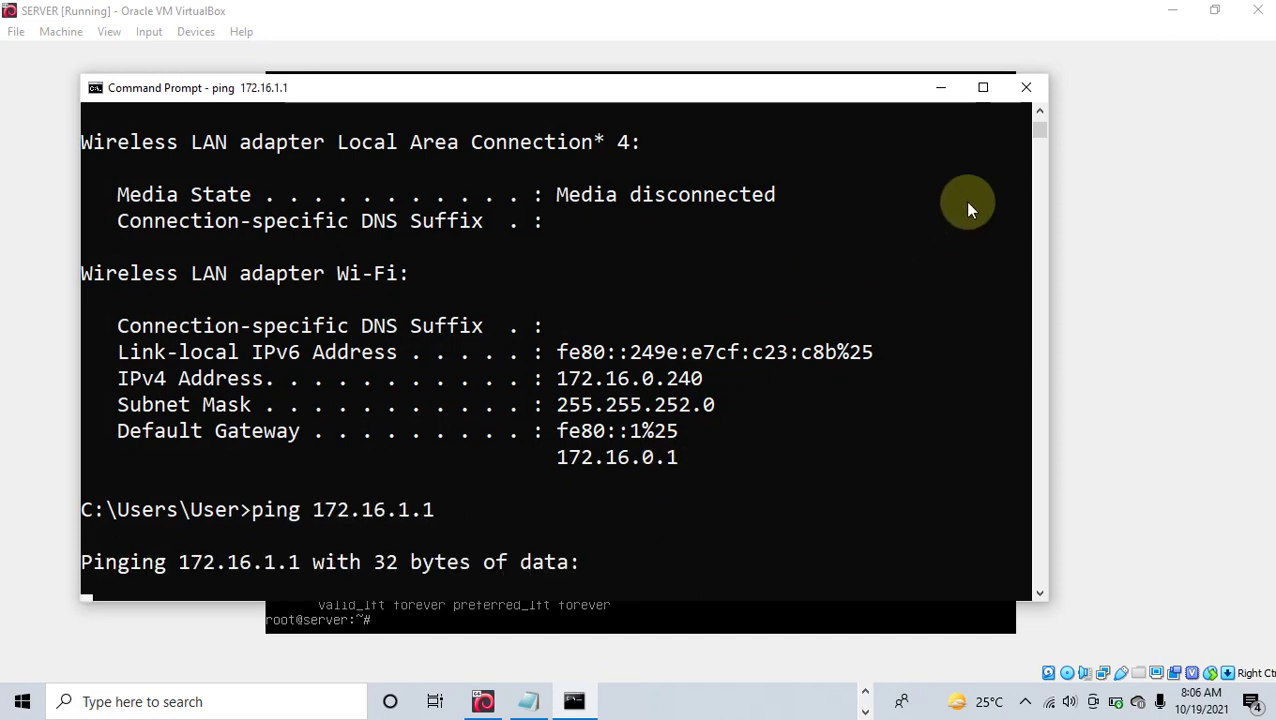
{"action": "mouse_move", "coordinate": [1042, 133]}
{"action": "left_mouse_down"}
{"action": "mouse_move", "coordinate": [1045, 143]}
{"action": "mouse_move", "coordinate": [1037, 127]}
{"action": "left_mouse_up"}
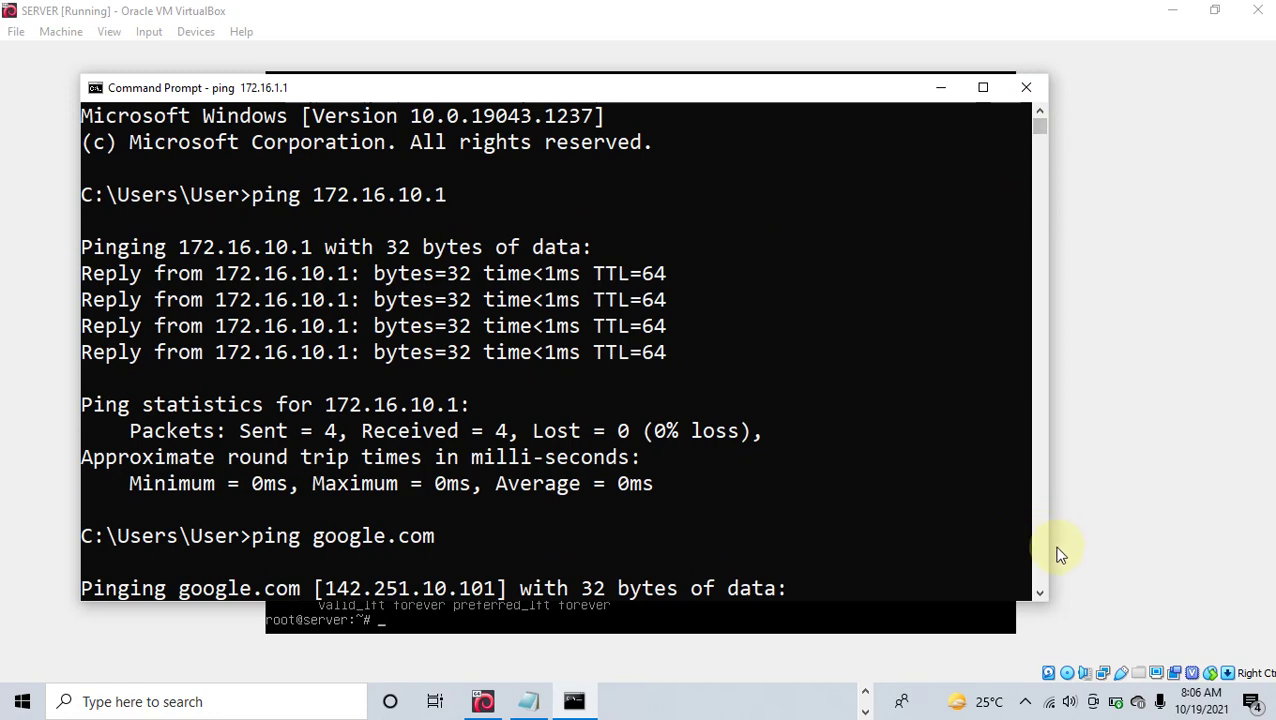
{"action": "left_click", "coordinate": [1031, 594]}
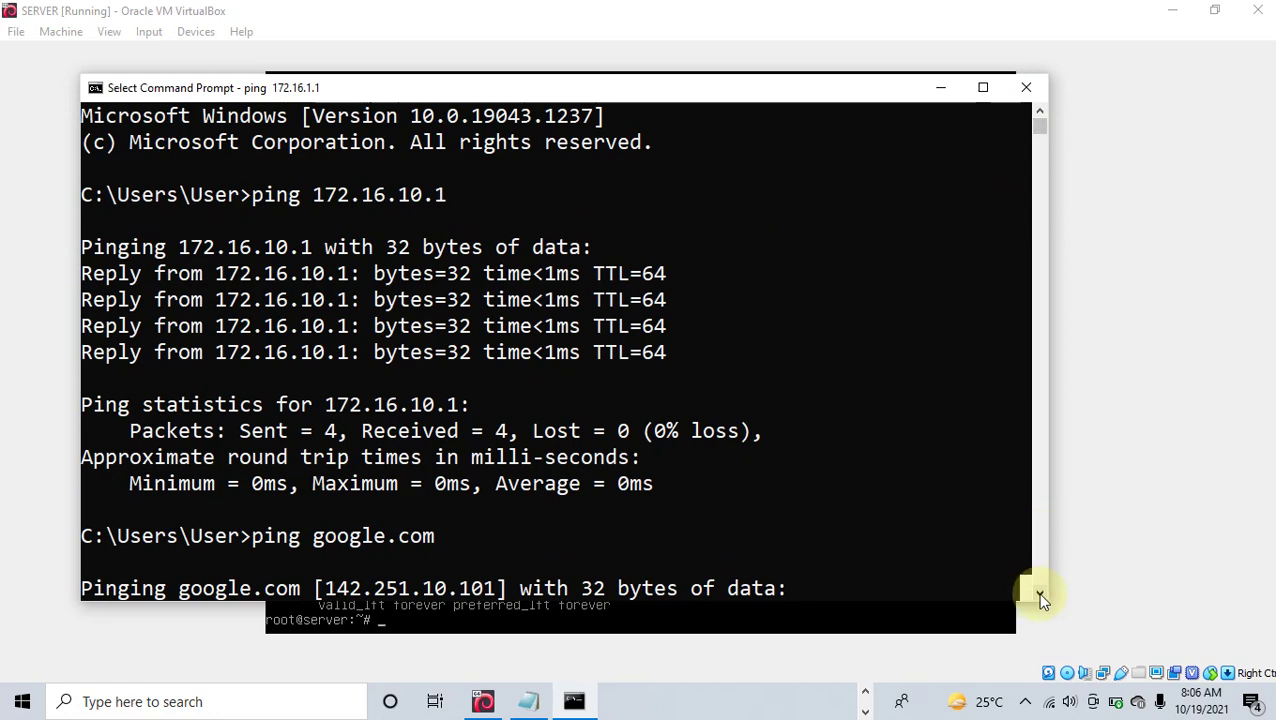
{"action": "left_click", "coordinate": [1041, 596]}
{"action": "scroll", "coordinate": [1041, 596], "scroll_direction": "down", "scroll_amount": 7}
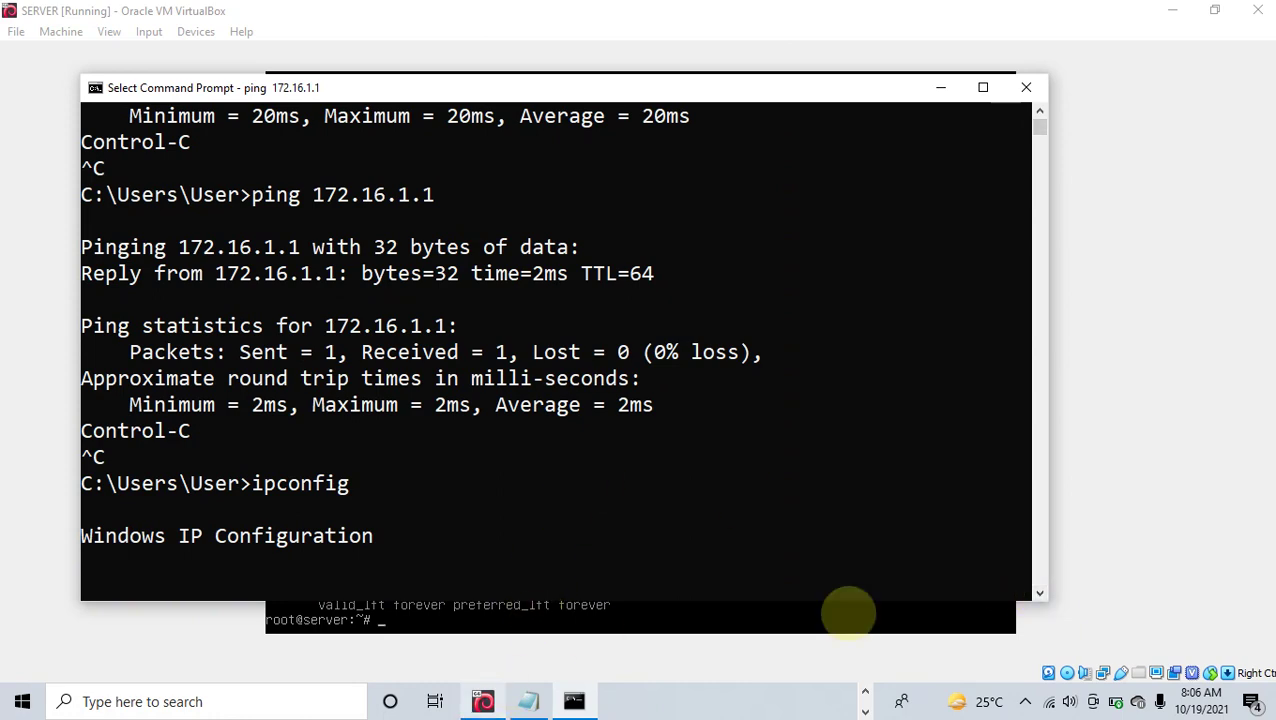
{"action": "left_click", "coordinate": [864, 691]}
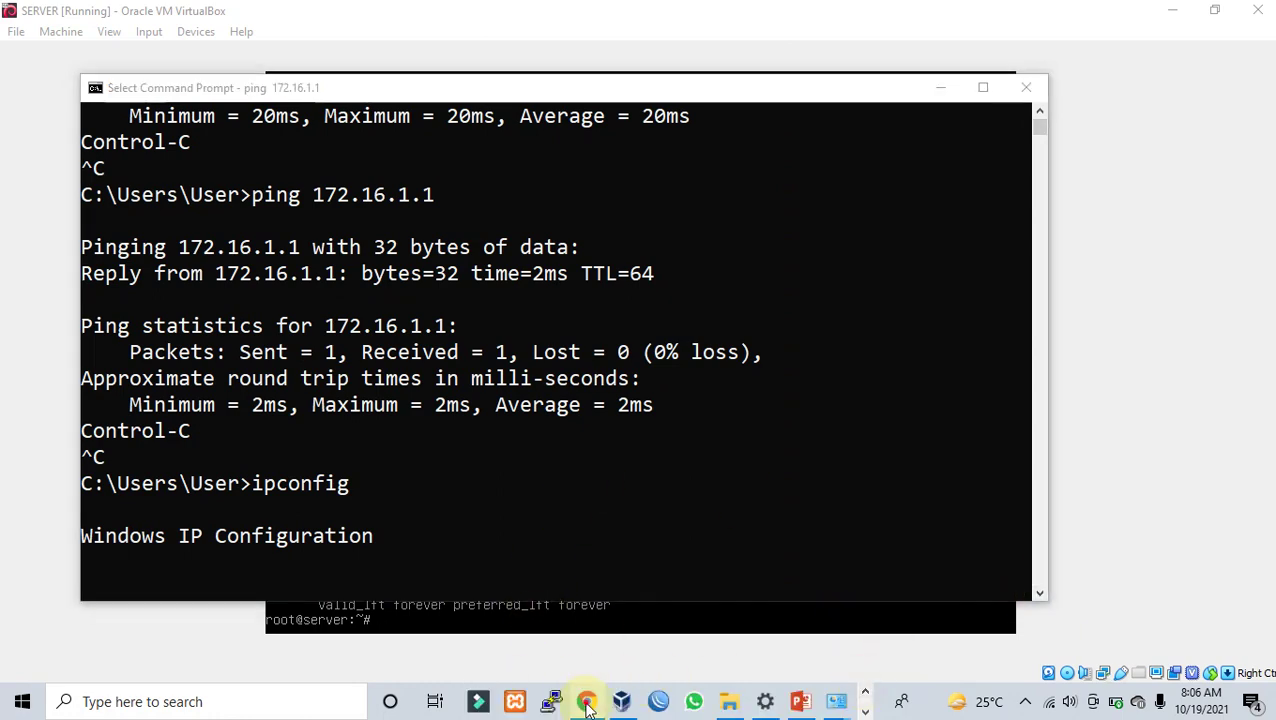
Step: Open 172.16.1.1 in a fresh Chrome tab, replacing the old lynx search tab
{"action": "left_click", "coordinate": [586, 700]}
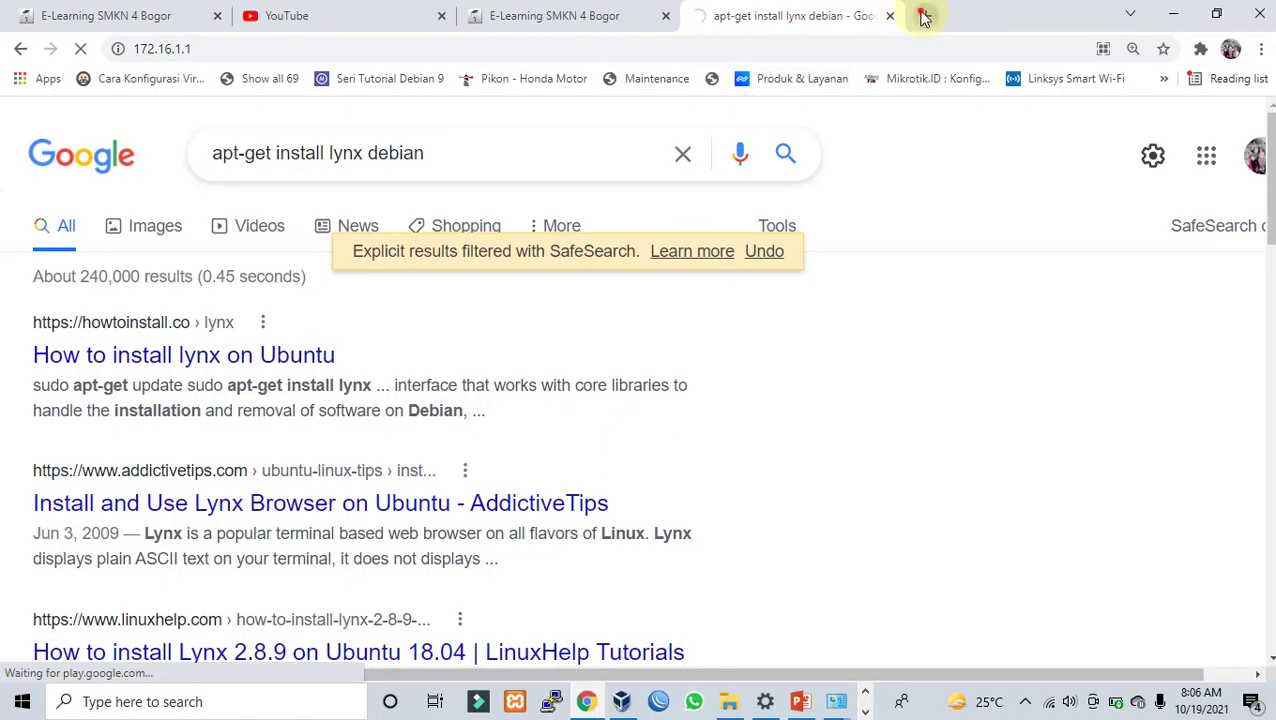
{"action": "left_click", "coordinate": [922, 16]}
{"action": "left_click", "coordinate": [810, 16]}
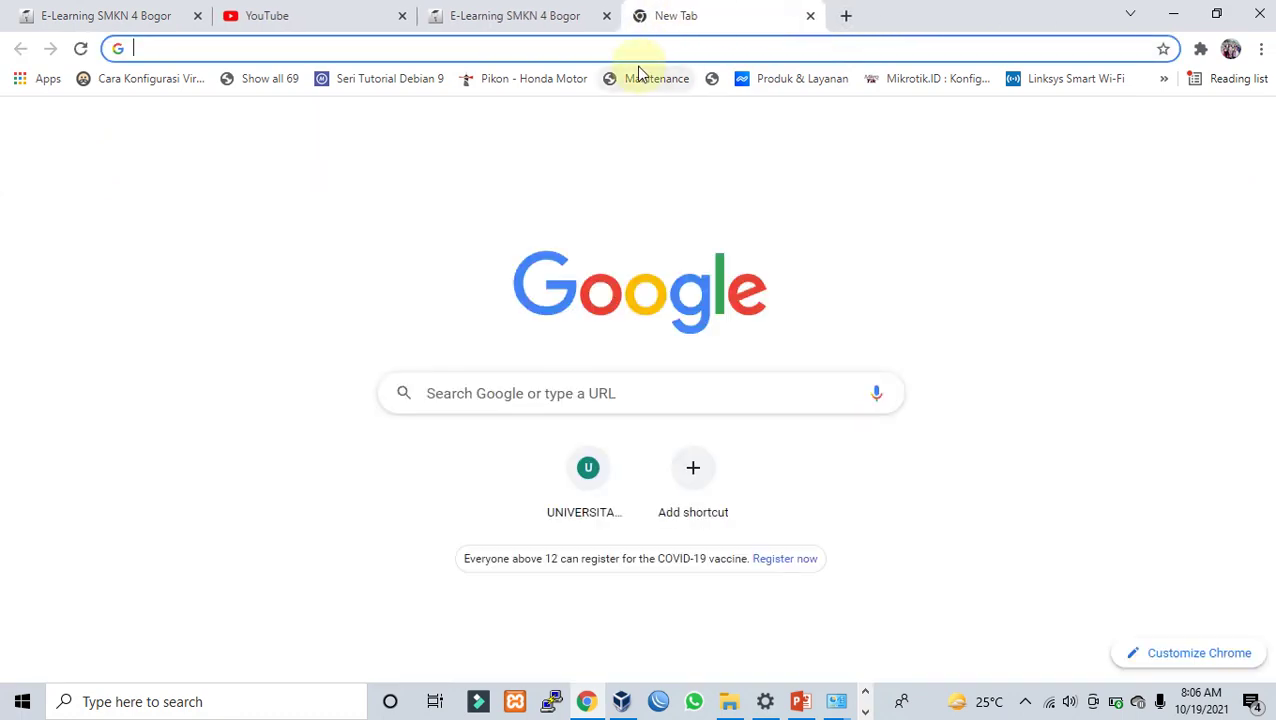
{"action": "type", "text": "172.16.1.1"}
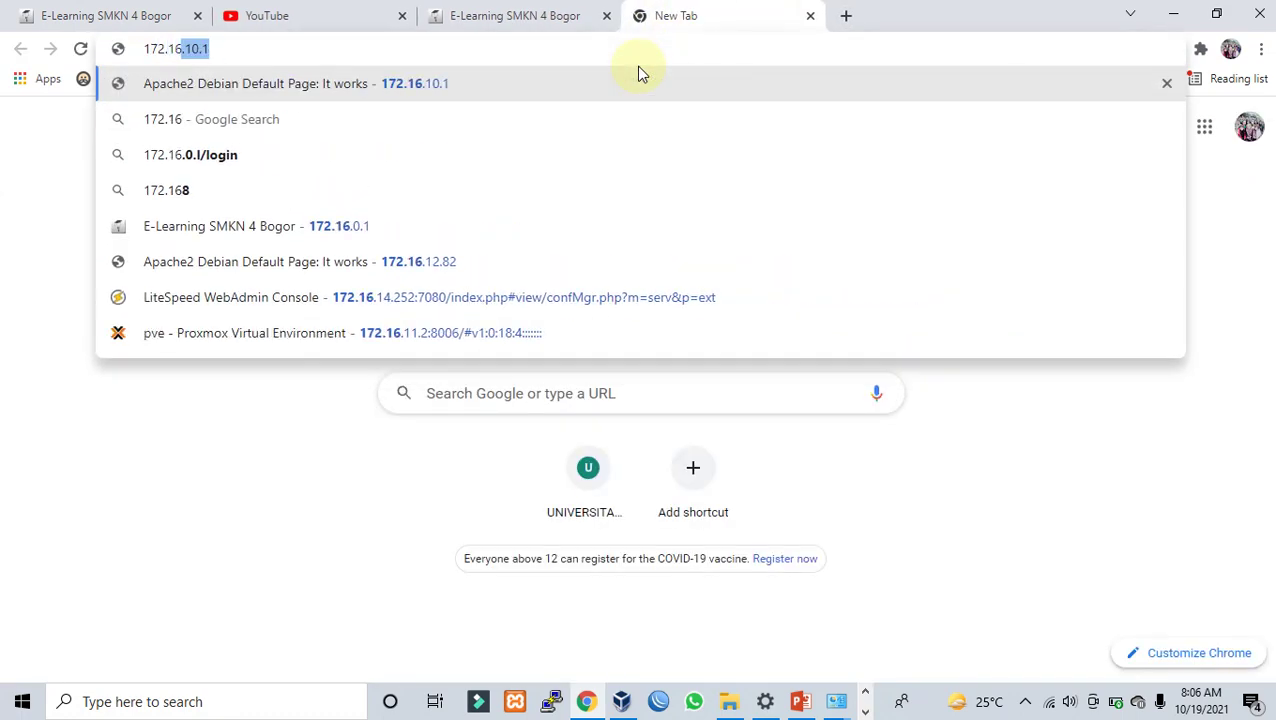
{"action": "key", "text": "Return"}
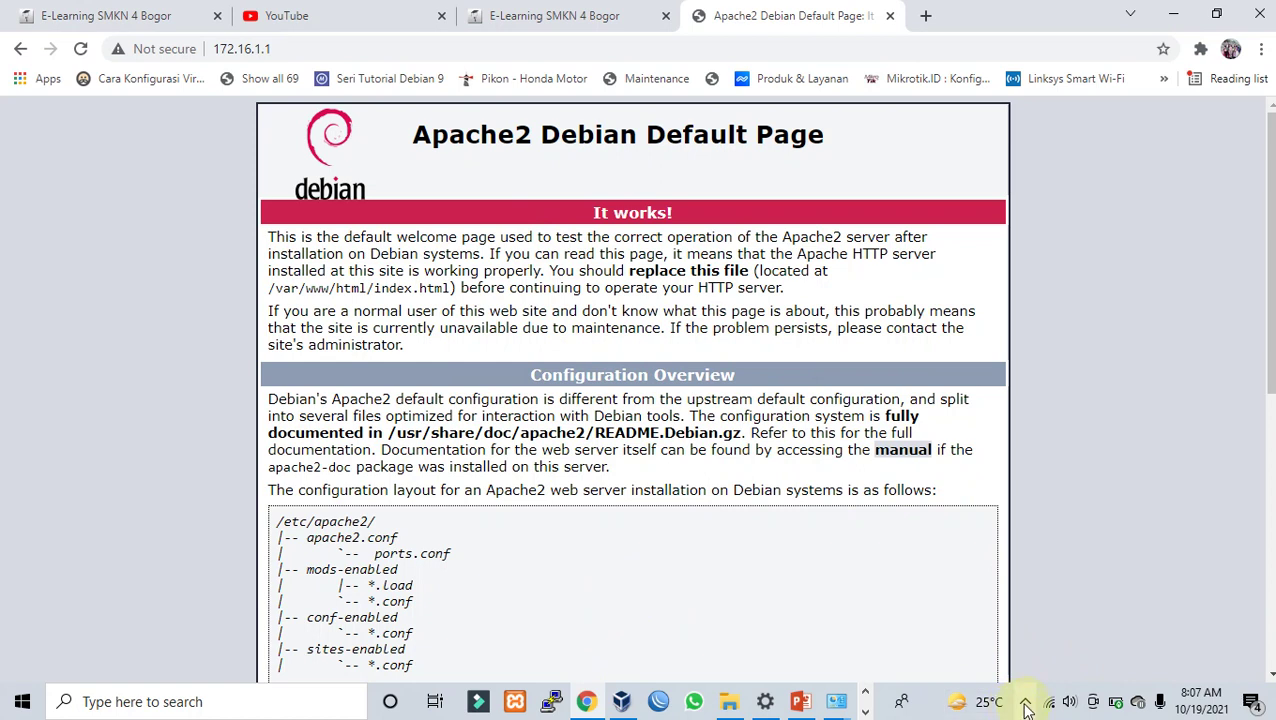
Step: Bring up the BRIDGE ADAPTER slide in PowerPoint
{"action": "left_click", "coordinate": [1025, 703]}
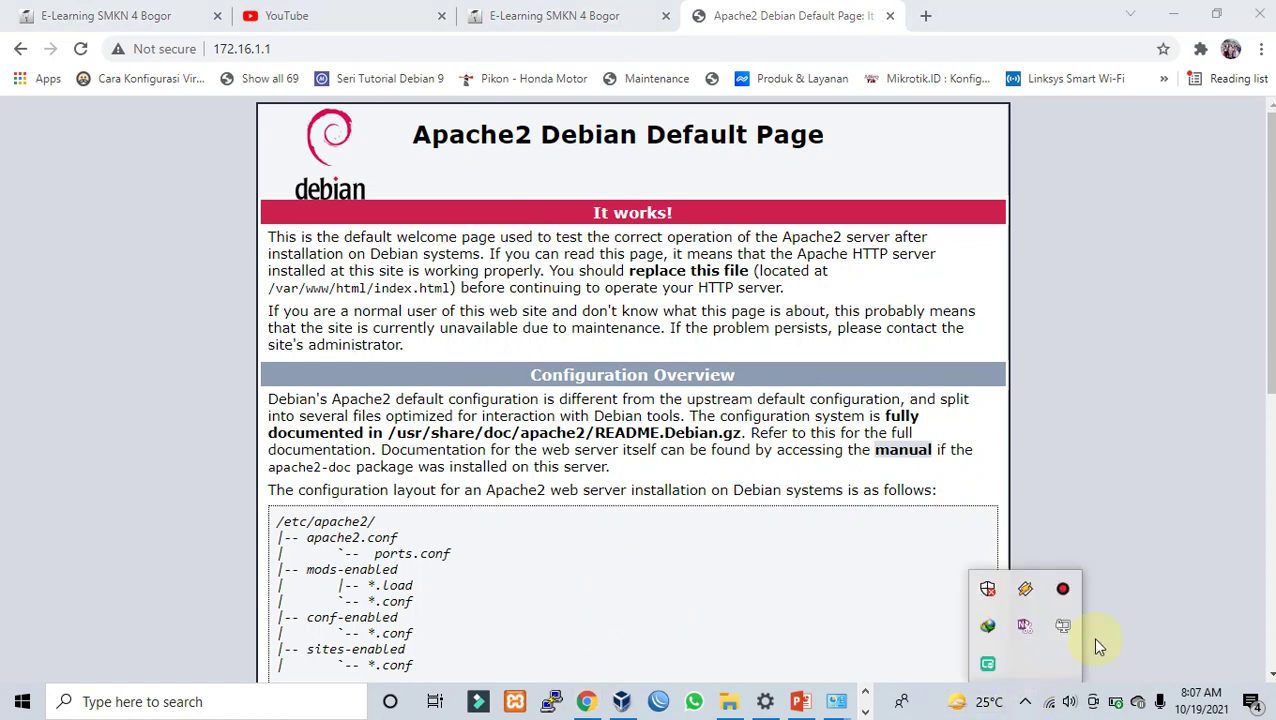
{"action": "left_click", "coordinate": [1127, 586]}
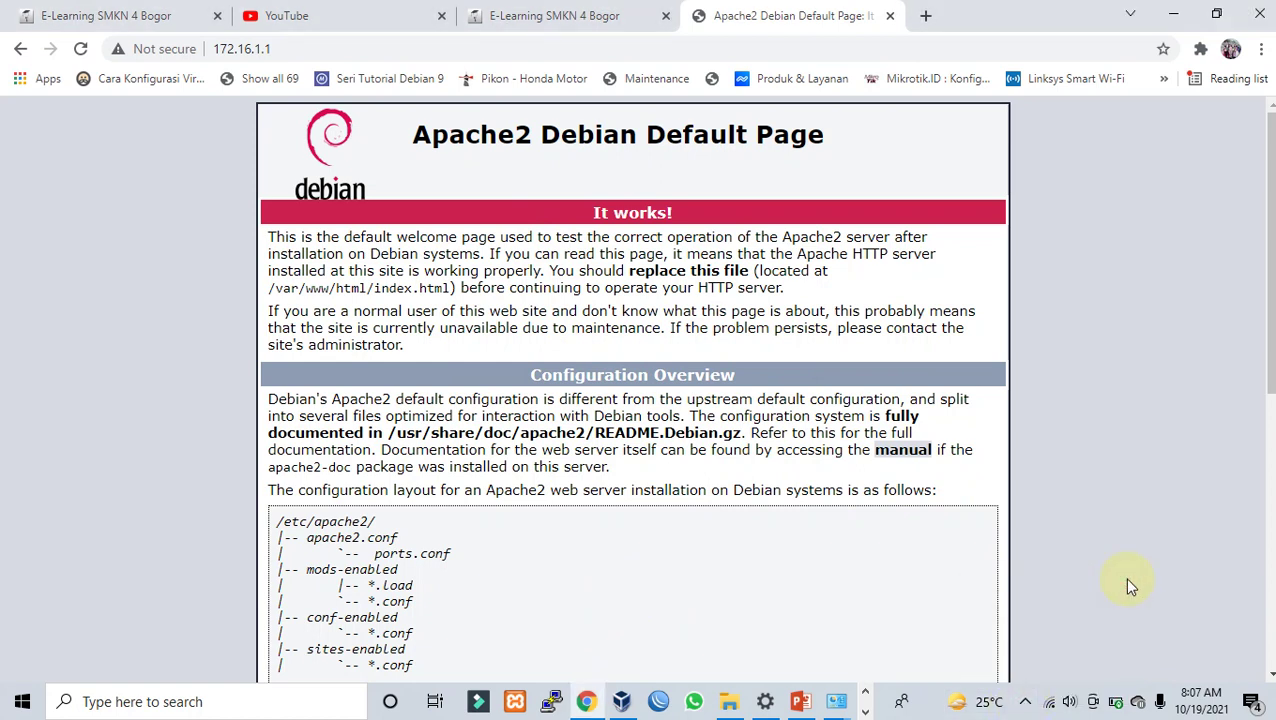
{"action": "left_click", "coordinate": [801, 704]}
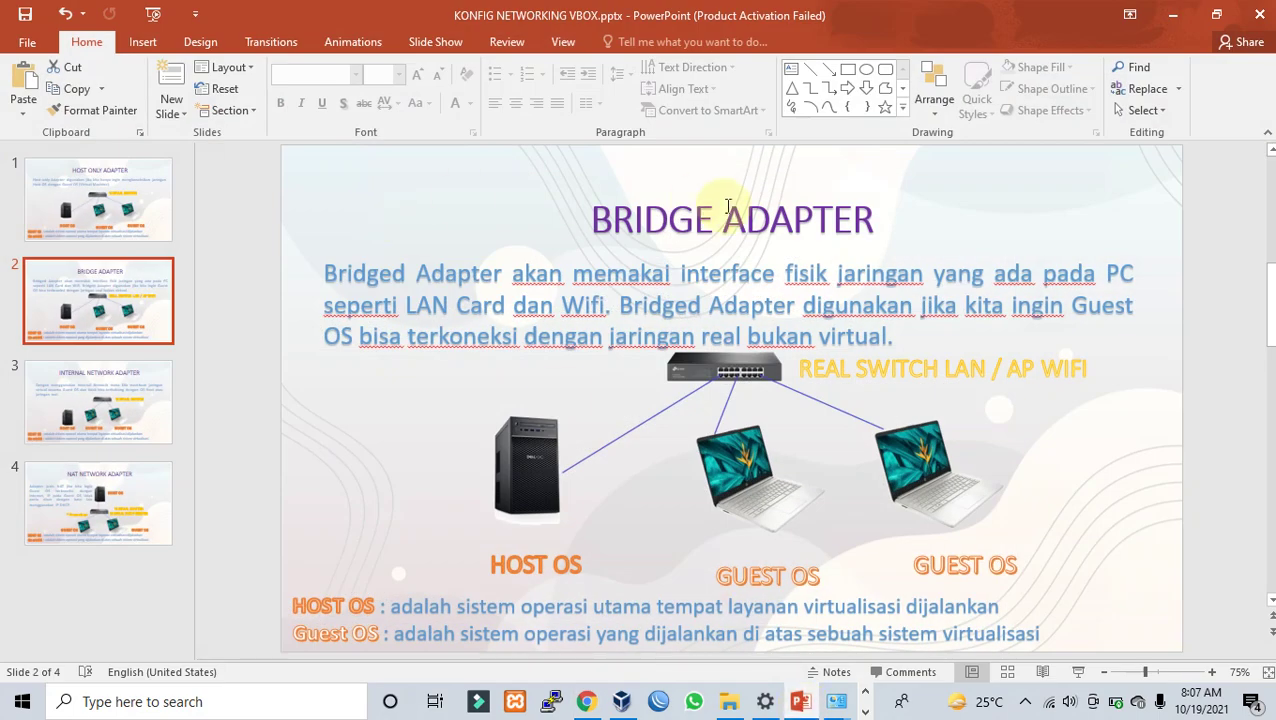